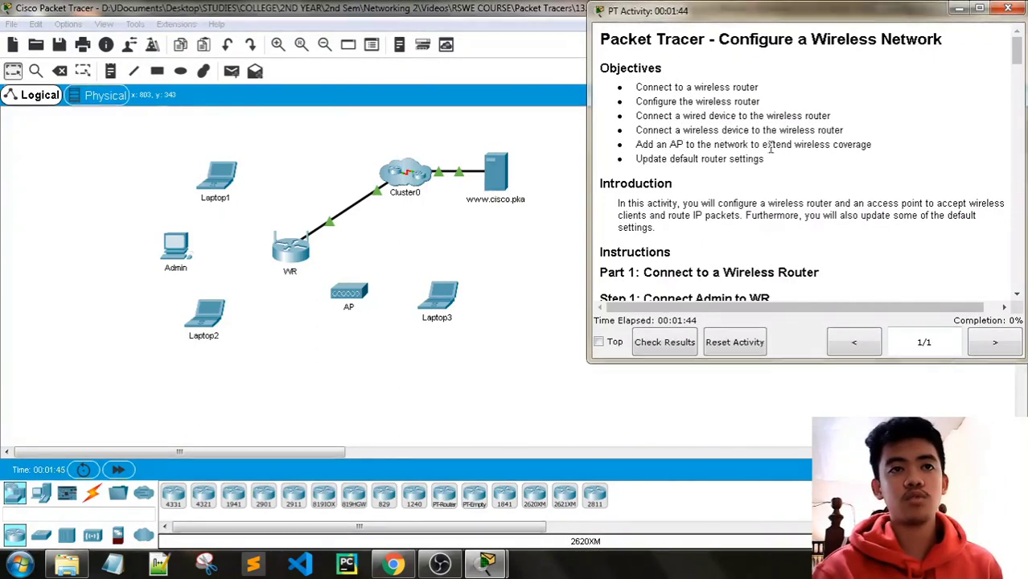
Run a copper straight-through cable from Admin's FastEthernet0 to WR's GigabitEthernet 1
scroll(789, 145, down, 1)
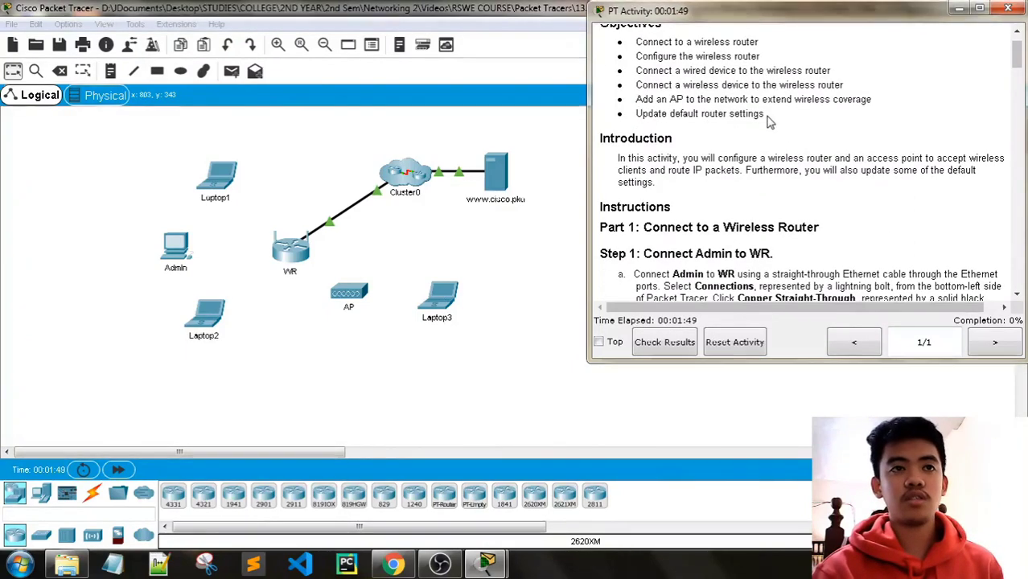
scroll(769, 119, down, 1)
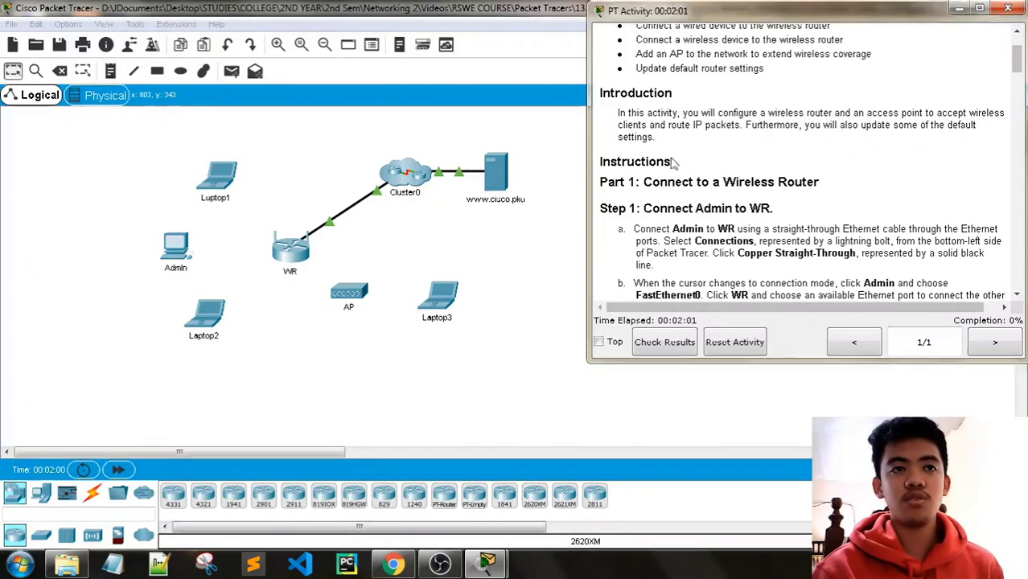
scroll(667, 158, down, 3)
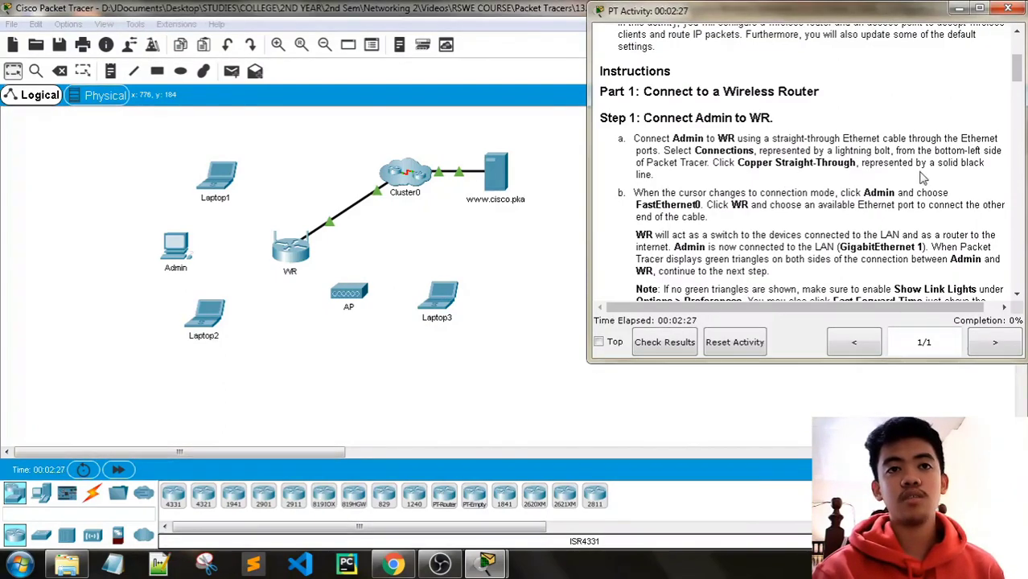
click(92, 493)
click(235, 500)
click(176, 246)
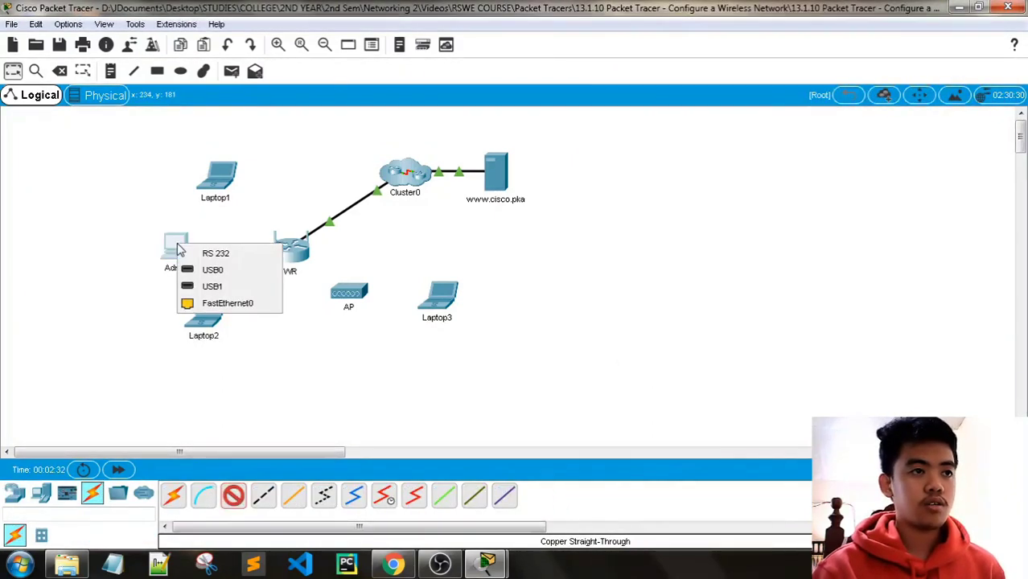
click(213, 303)
click(289, 245)
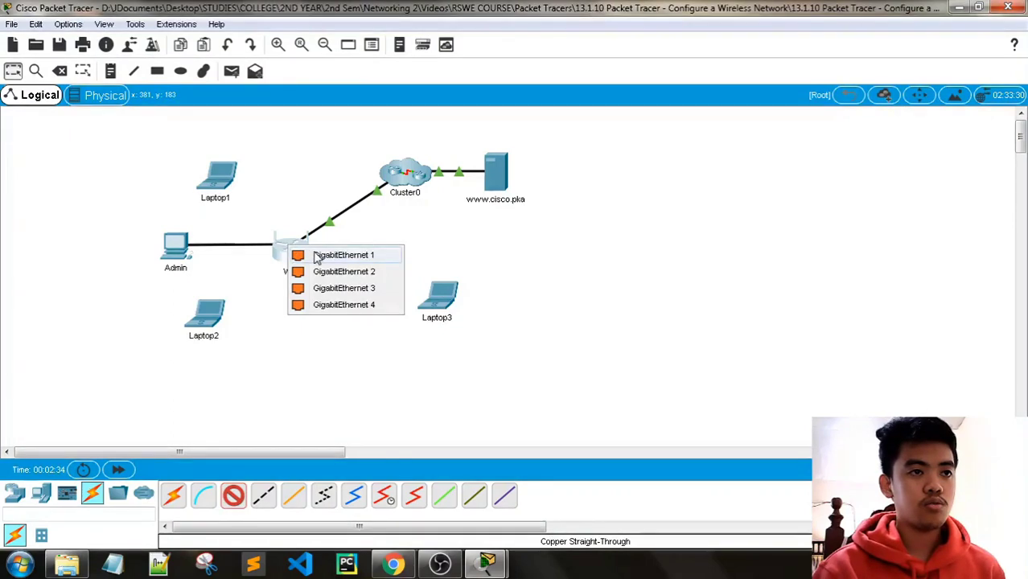
click(316, 256)
mouse_move(487, 563)
click(425, 503)
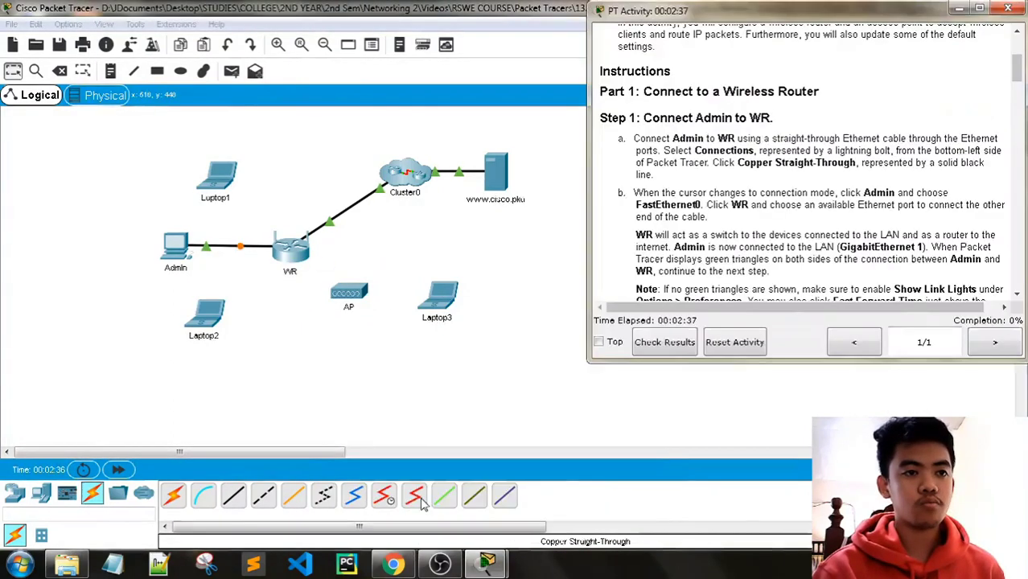
scroll(666, 222, down, 2)
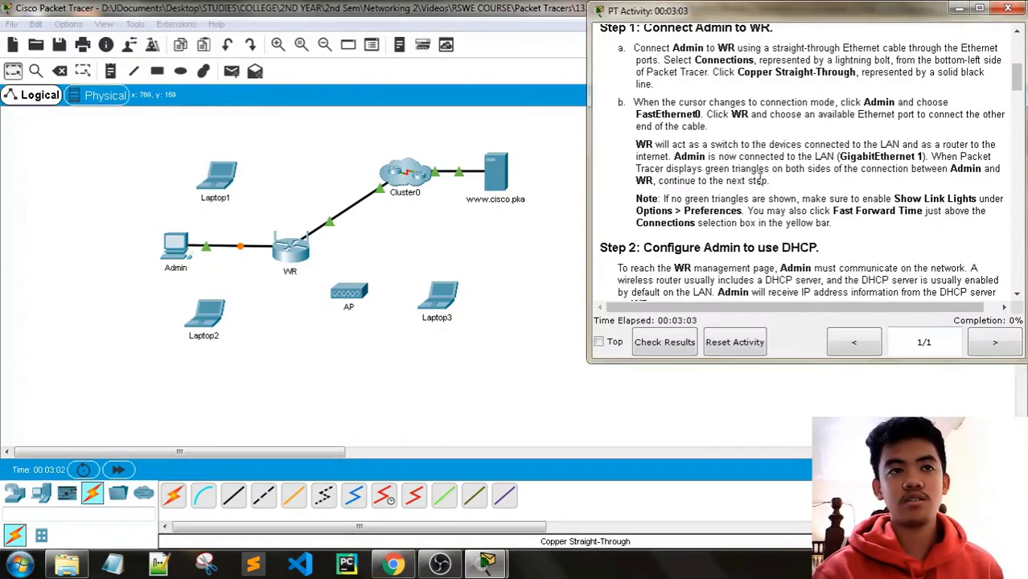
scroll(772, 179, down, 3)
scroll(769, 184, down, 3)
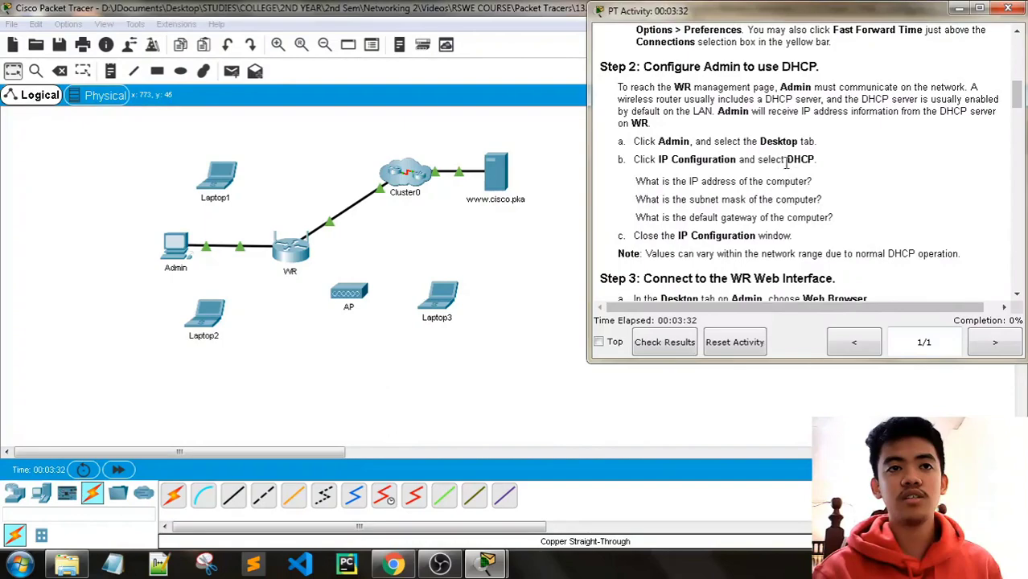
Switch Admin's IP Configuration to DHCP, getting 192.168.0.100 with gateway 192.168.0.1, then close it
click(181, 246)
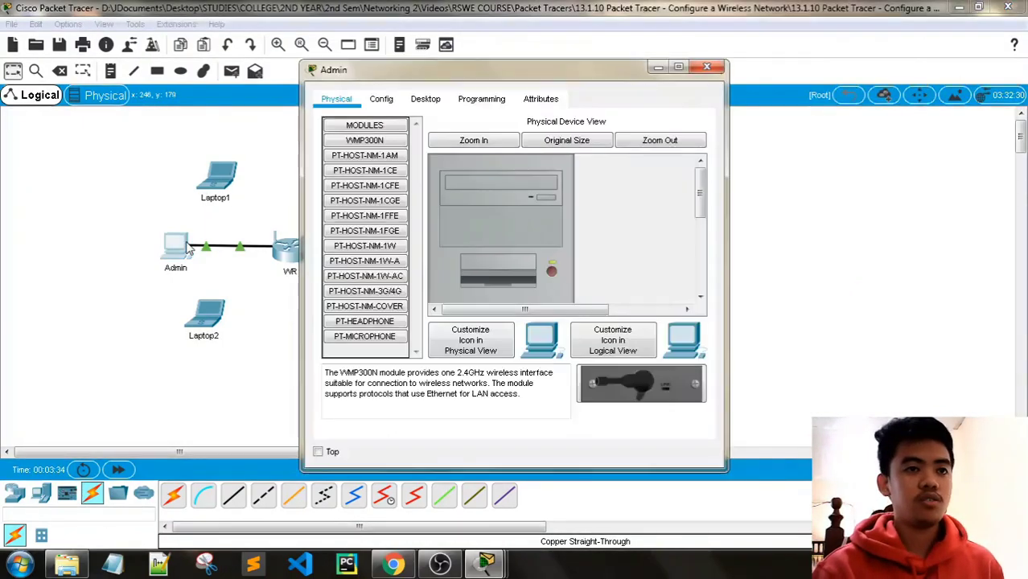
mouse_move(491, 558)
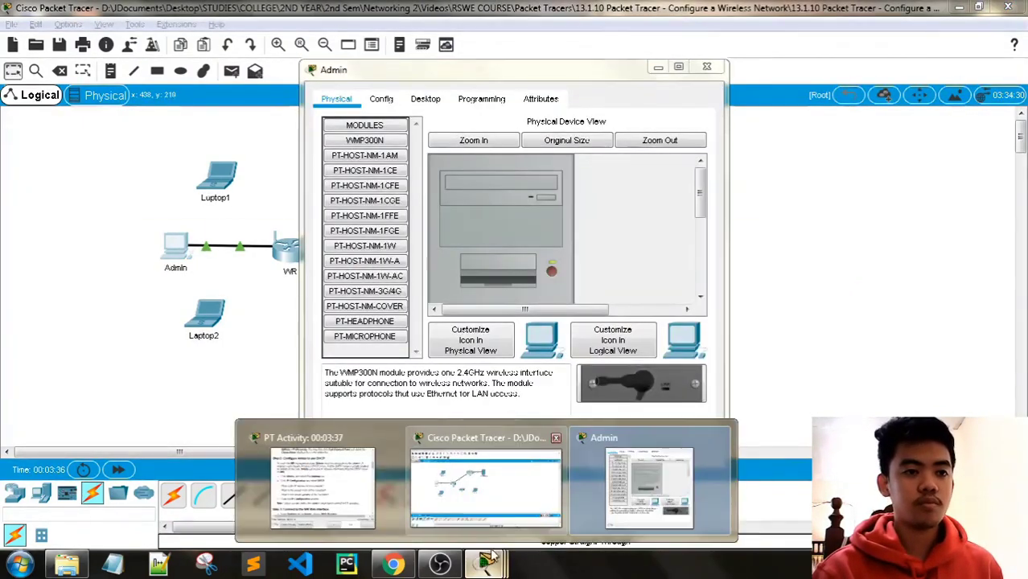
click(322, 486)
drag(399, 70, 151, 65)
click(177, 93)
click(103, 170)
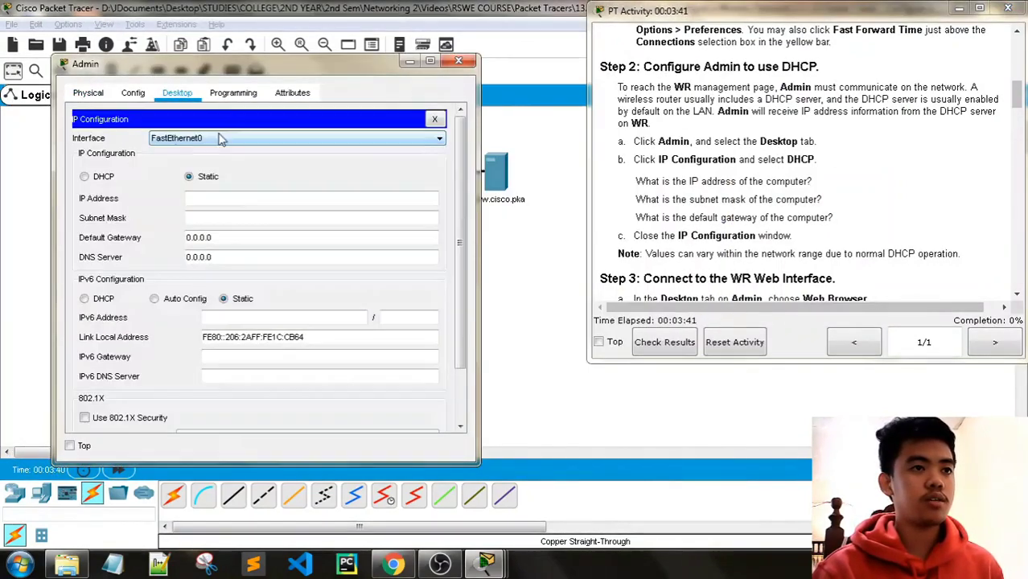
drag(249, 64, 293, 37)
click(143, 154)
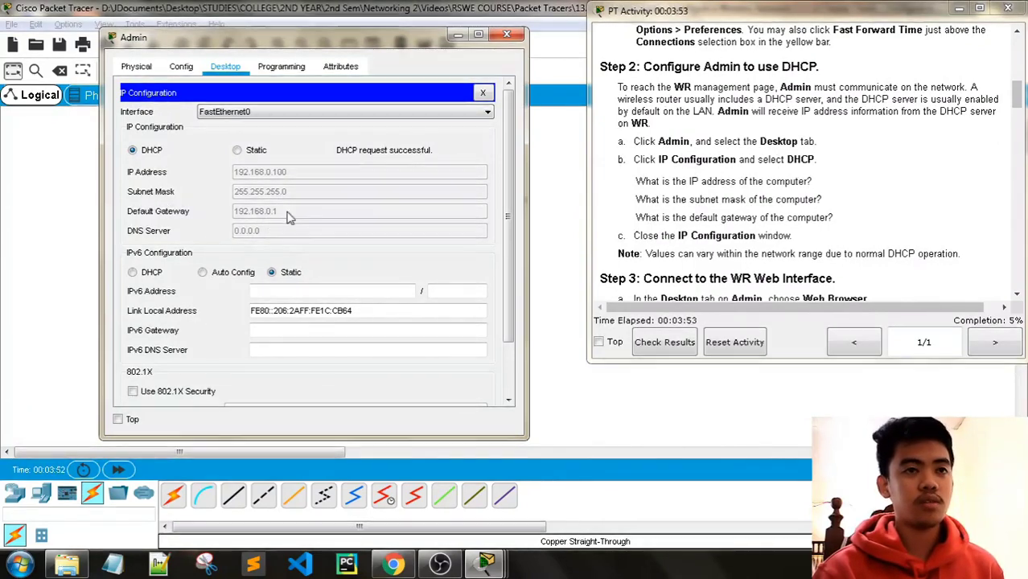
scroll(764, 206, down, 2)
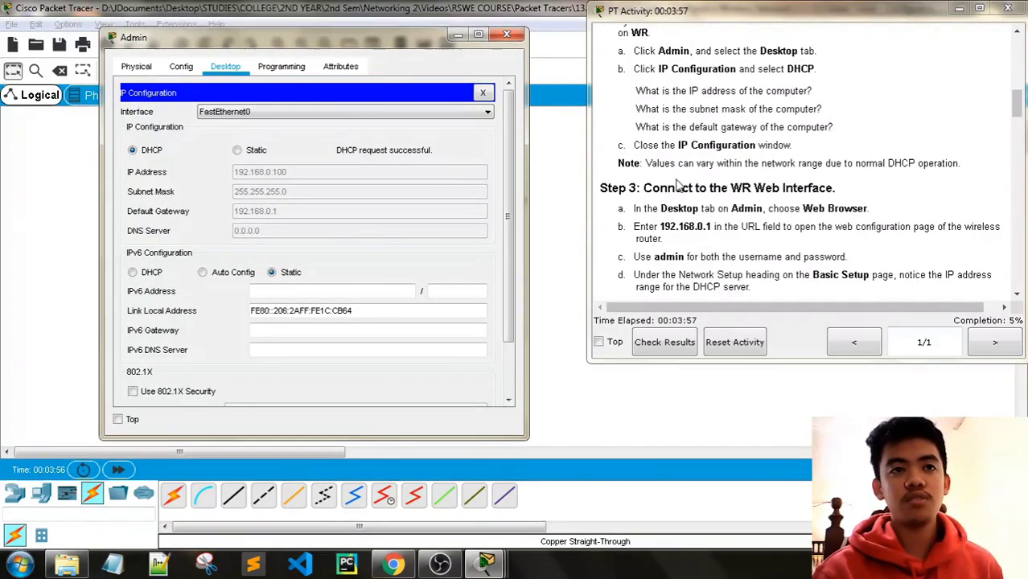
click(507, 36)
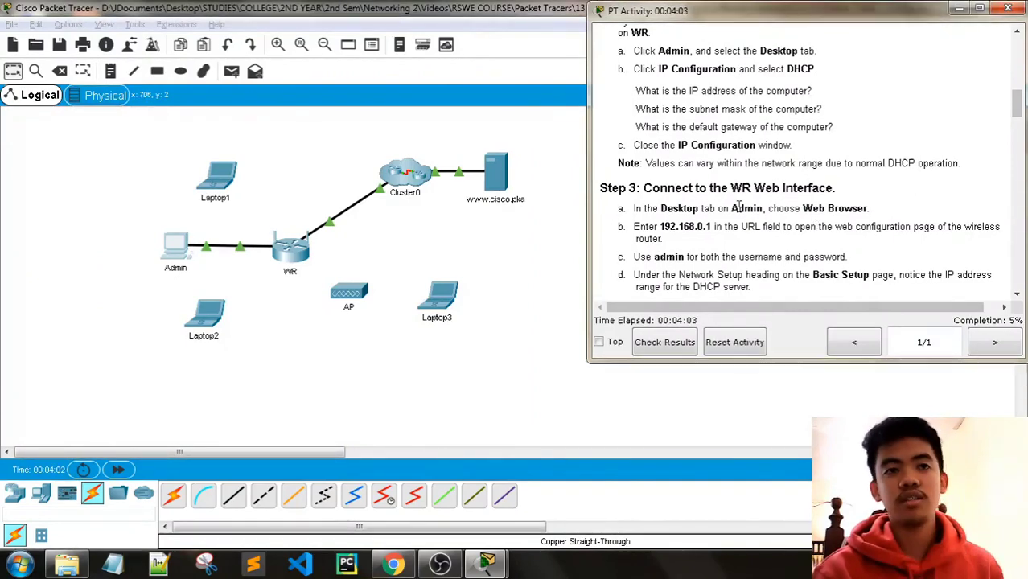
Read Step 3 of the instructions, noting router address 192.168.0.1, and reopen Admin's window
scroll(804, 213, down, 2)
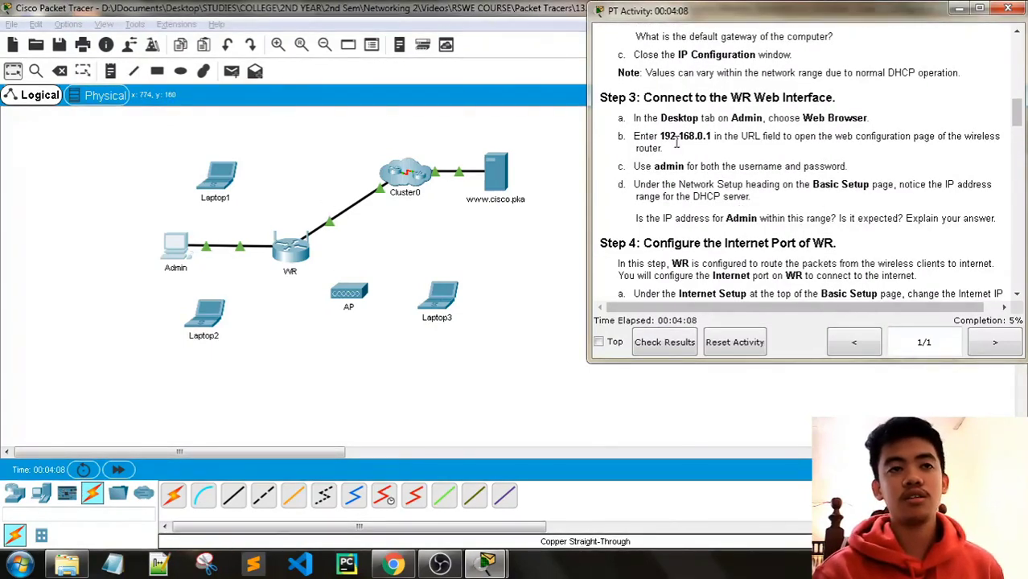
drag(661, 136, 712, 139)
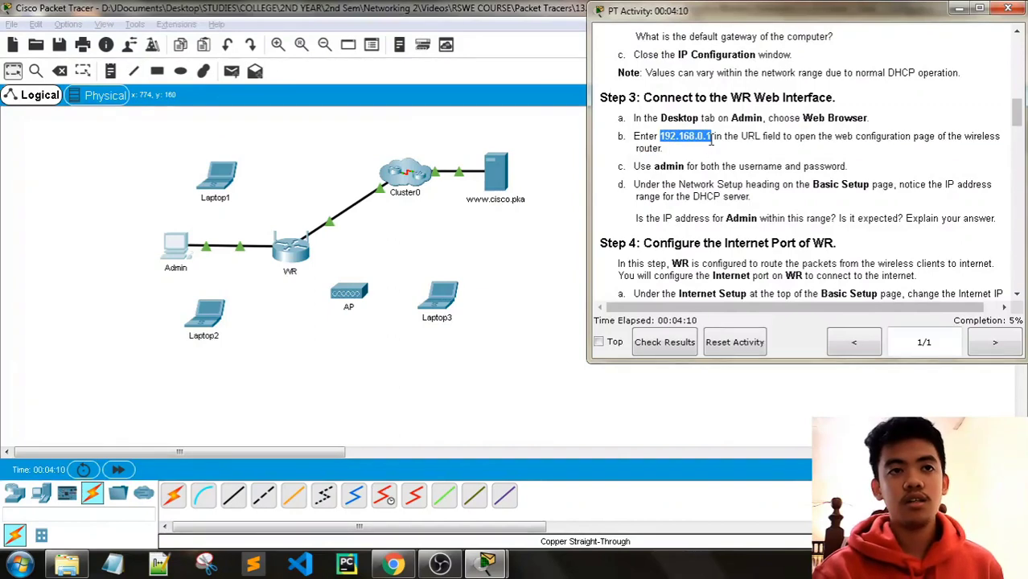
click(720, 147)
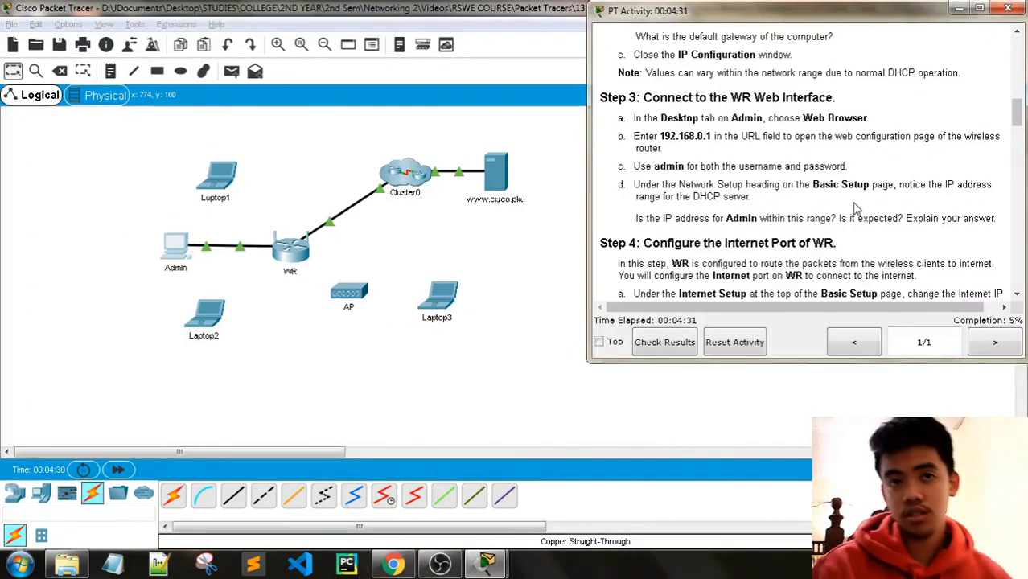
scroll(855, 209, down, 1)
scroll(856, 209, up, 1)
click(177, 246)
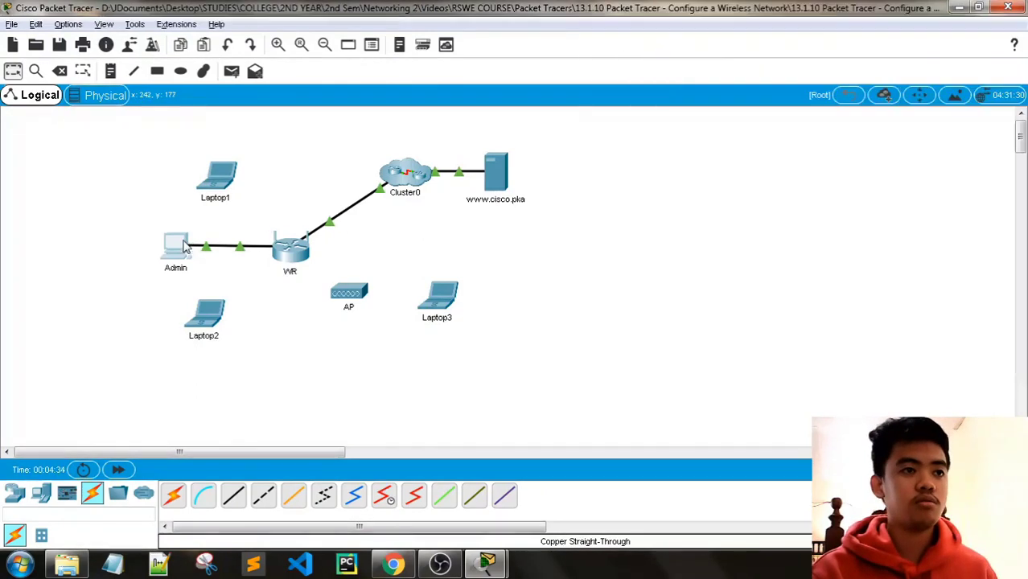
Open Admin's web browser and load the router page at 192.168.0.1
mouse_move(474, 568)
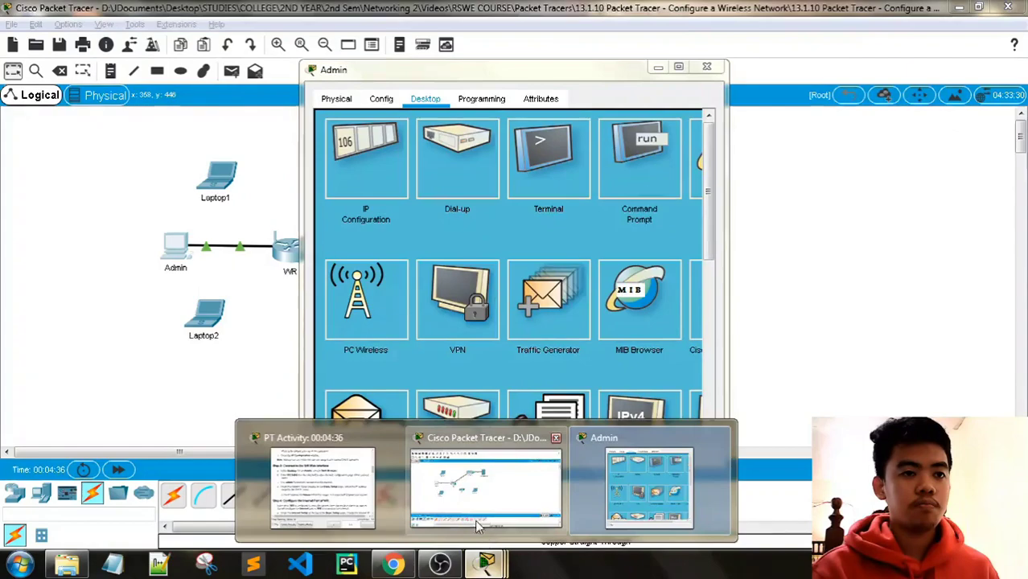
click(322, 483)
drag(445, 79, 236, 67)
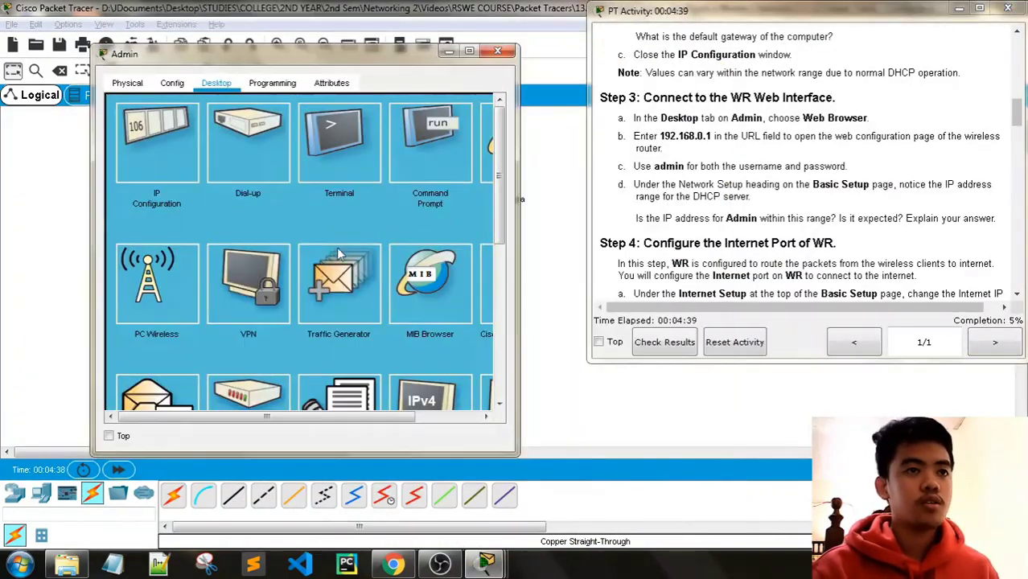
scroll(297, 383, right, 2)
click(453, 138)
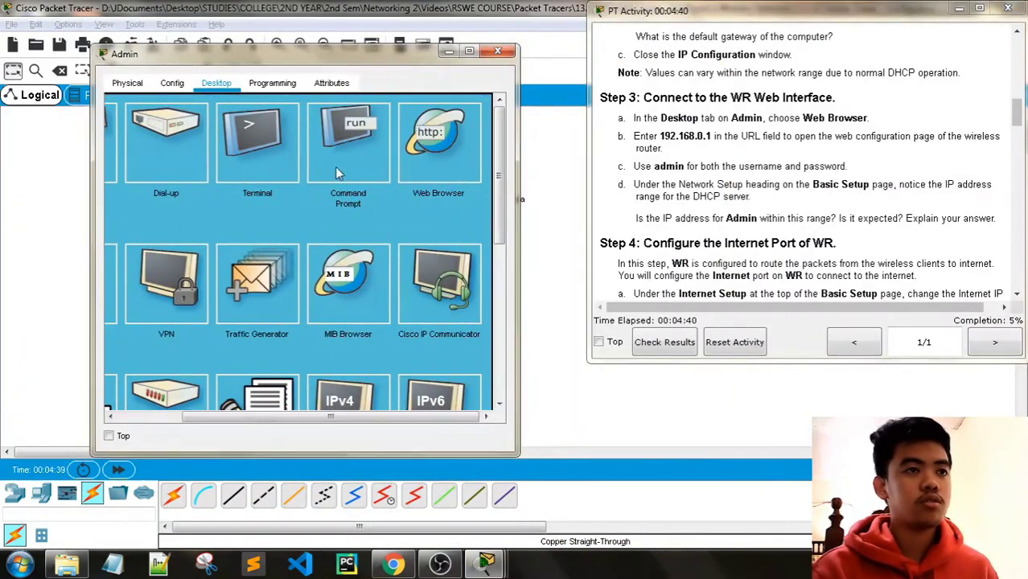
click(231, 126)
text(192.168.0.1)
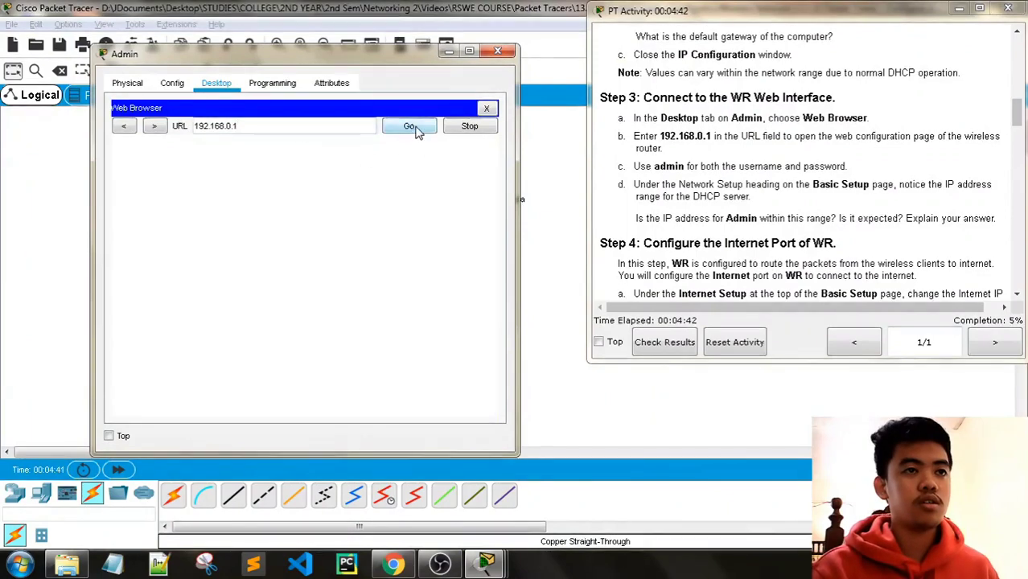
click(415, 128)
Log in with the router's default credentials and review the Basic Setup page
key(Tab)
text(admin)
key(Return)
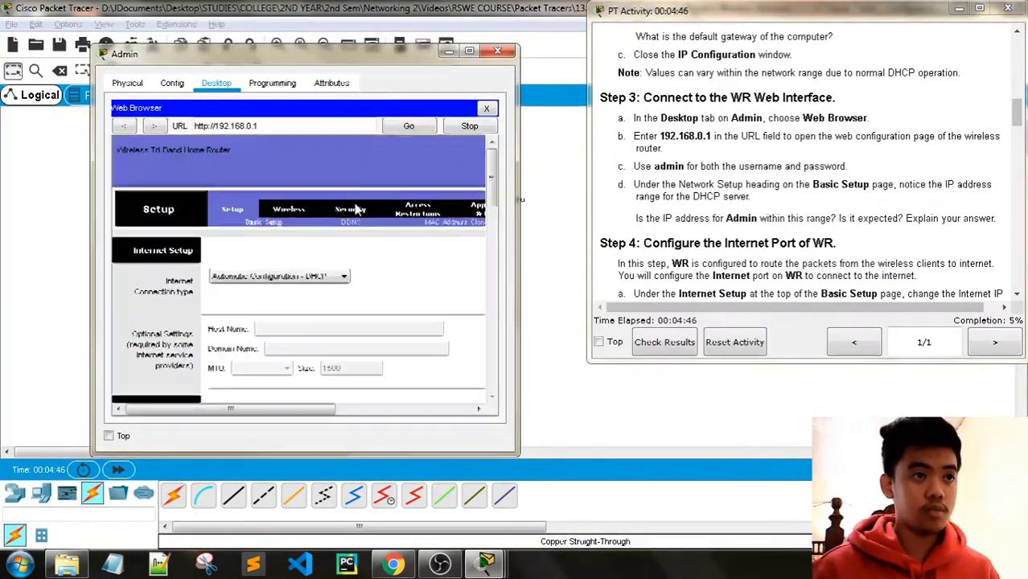
scroll(214, 212, down, 1)
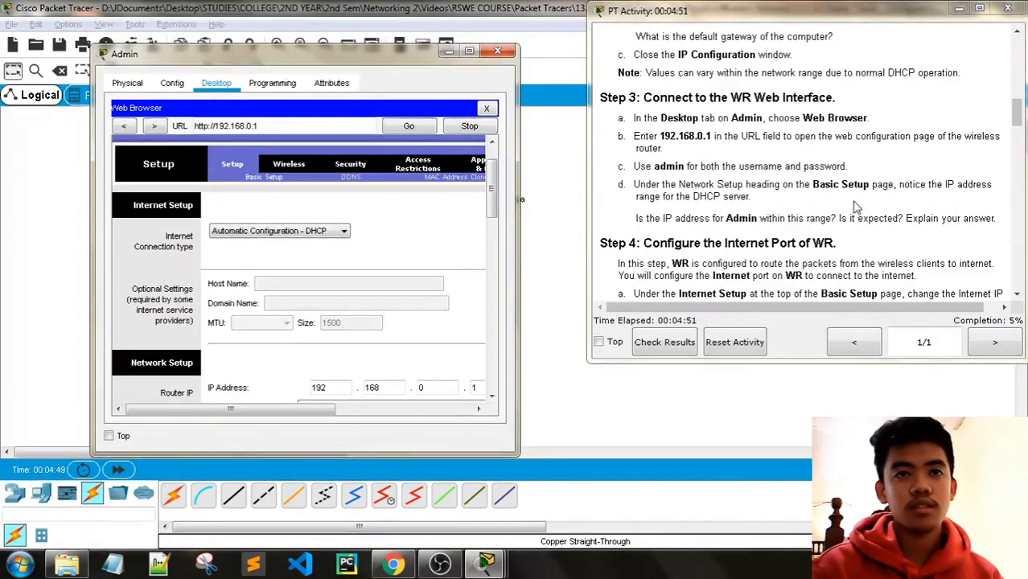
scroll(286, 292, down, 4)
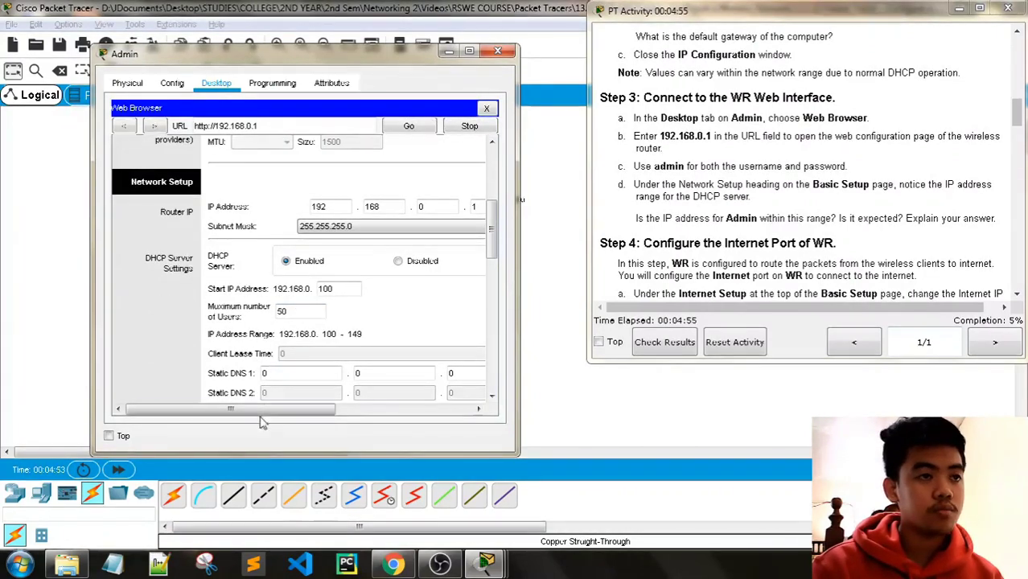
drag(270, 413, 316, 416)
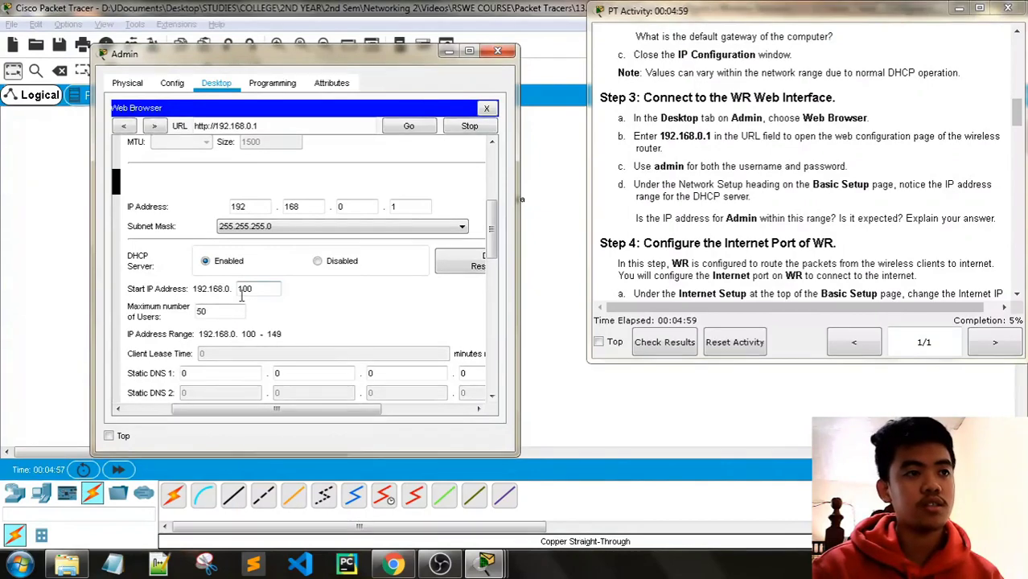
drag(290, 54, 279, 102)
Widen Admin's window on both sides and move it up to show the Internet Setup section
scroll(658, 164, down, 3)
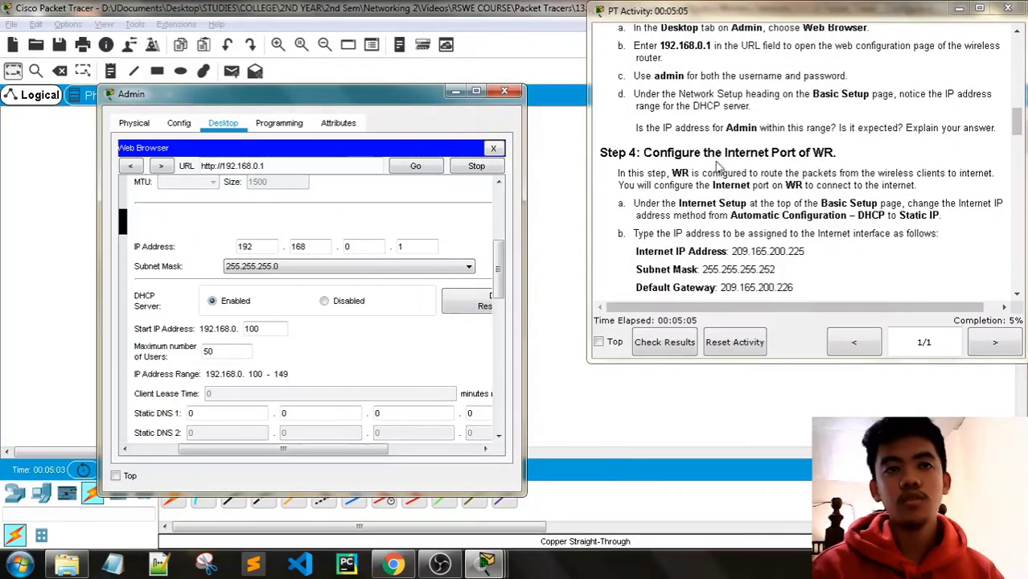
scroll(732, 165, down, 1)
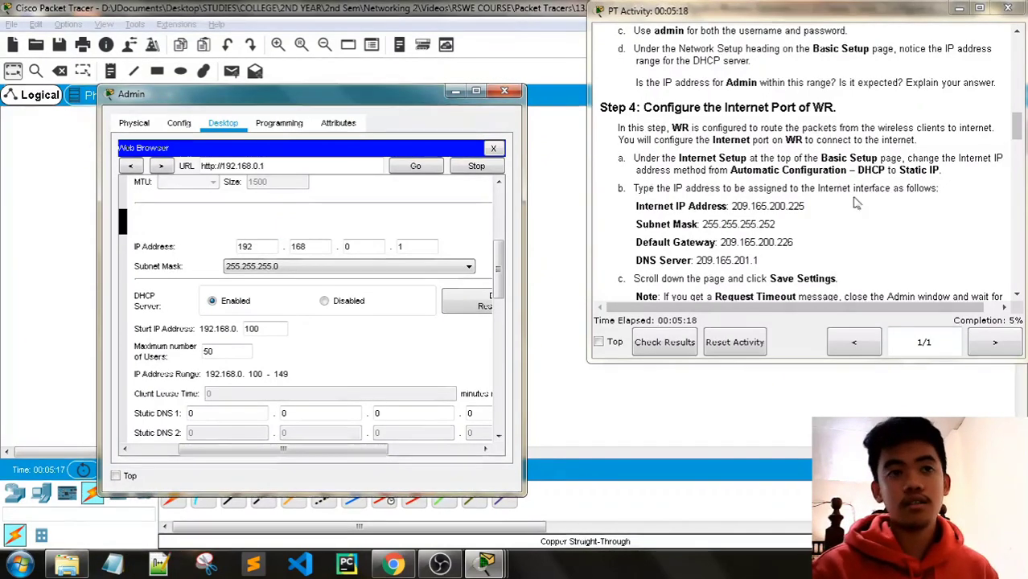
scroll(333, 218, up, 4)
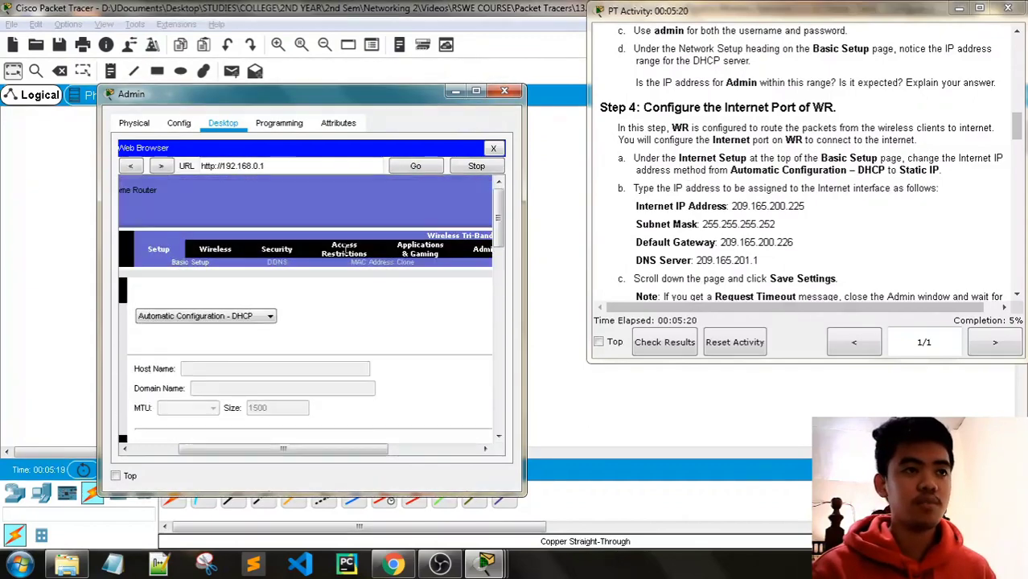
drag(274, 449, 215, 451)
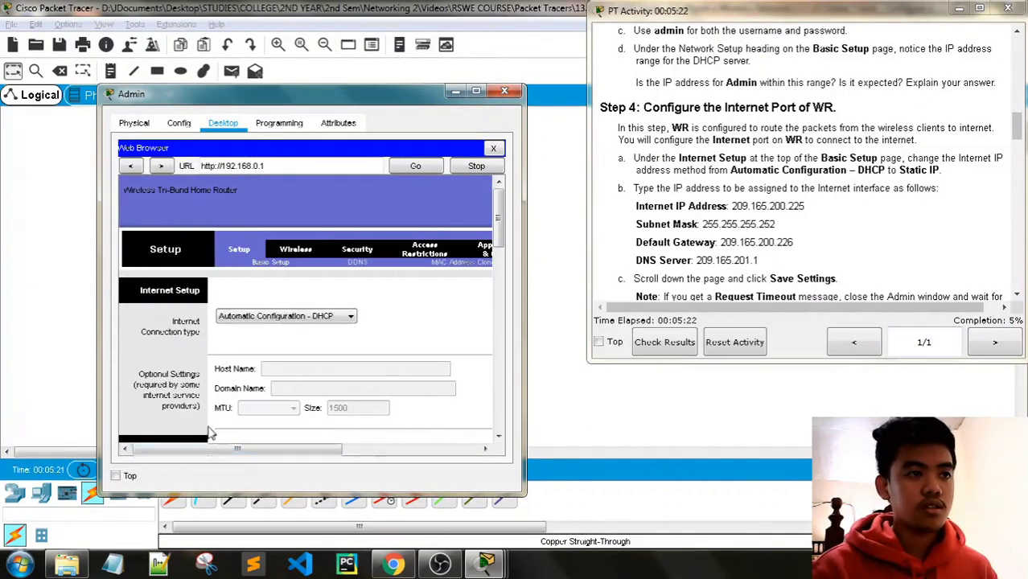
drag(527, 285, 581, 282)
drag(94, 287, 24, 269)
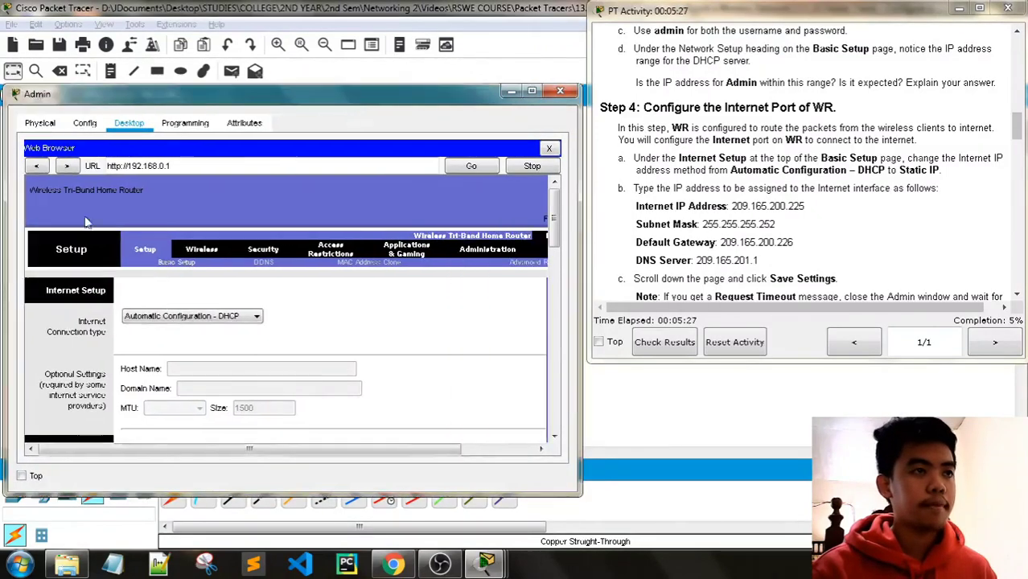
drag(268, 103, 264, 60)
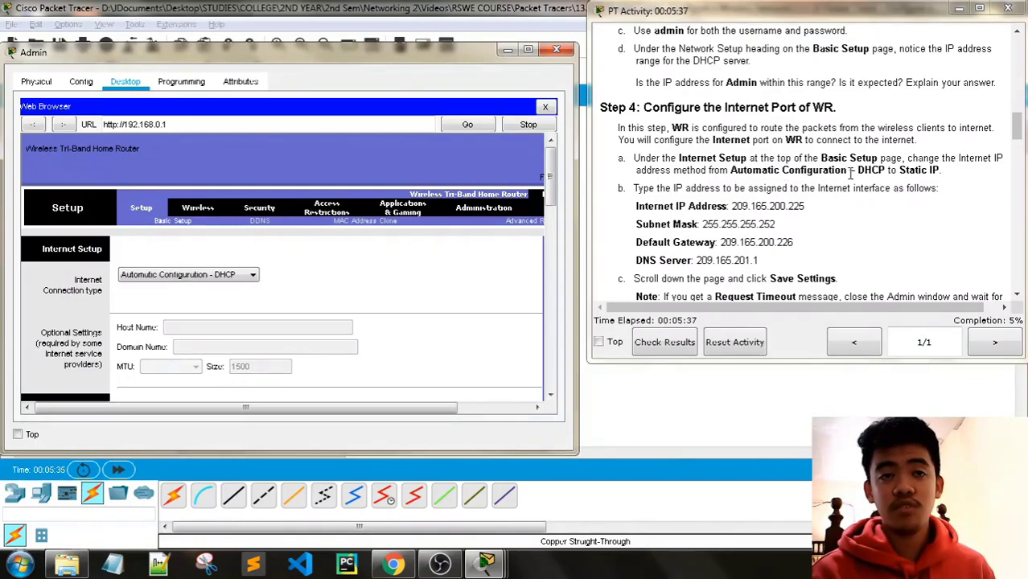
Change WR's Internet Connection type dropdown from Automatic Configuration - DHCP to Static IP
click(185, 274)
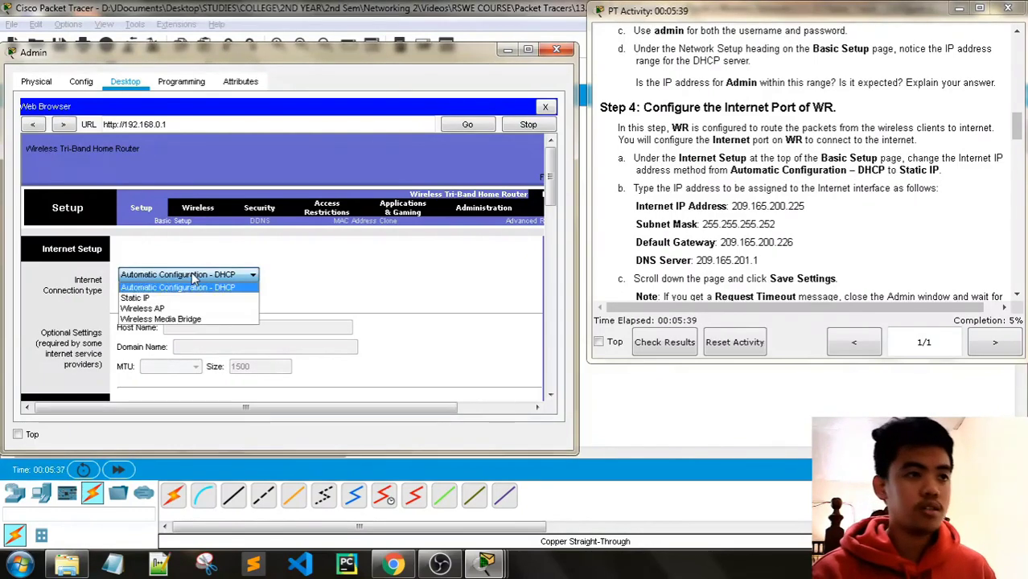
click(161, 294)
scroll(374, 287, down, 3)
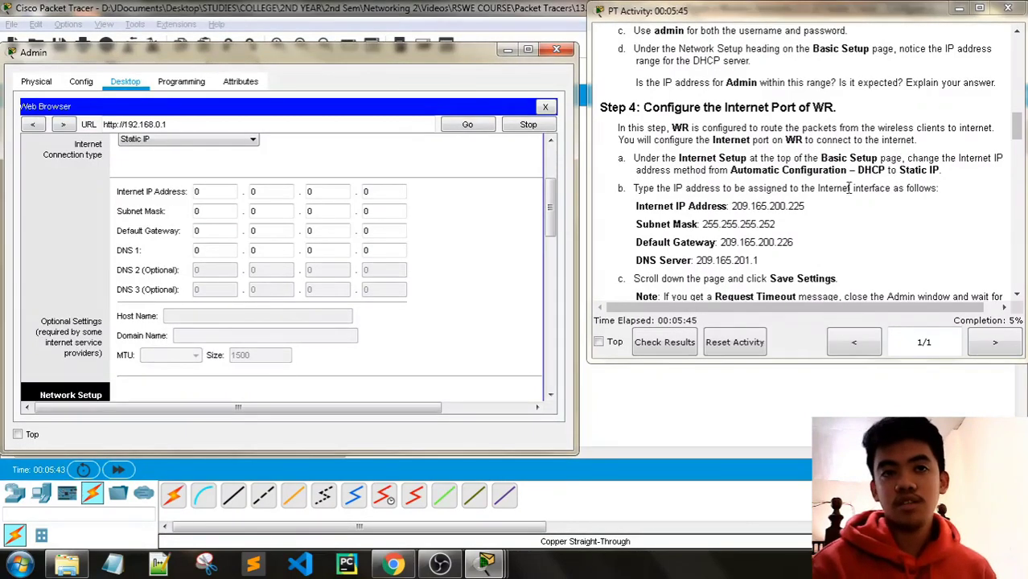
scroll(851, 188, down, 1)
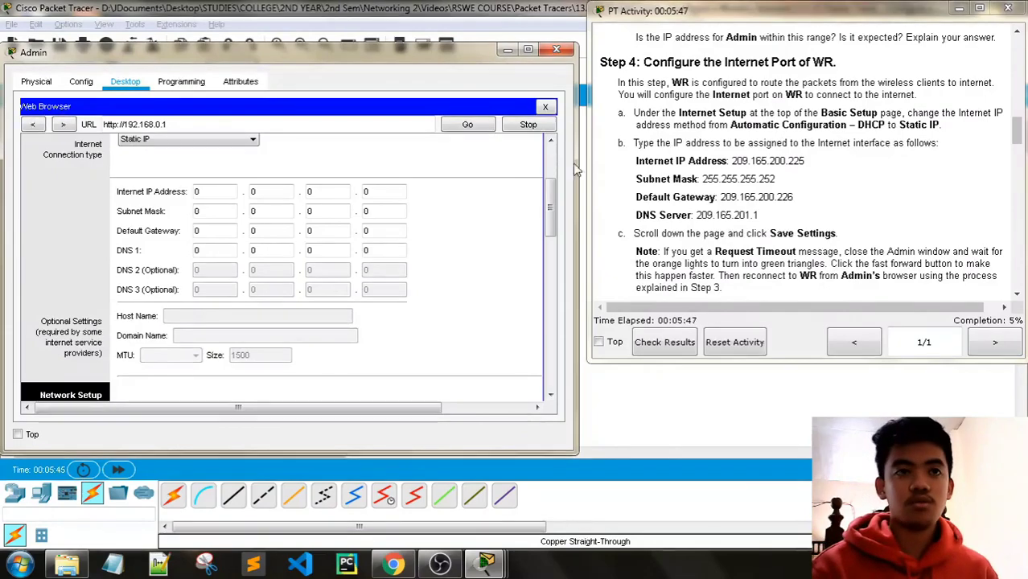
Enter Internet IP address 209.165.200.225 and subnet mask 255.255.255.252
click(221, 193)
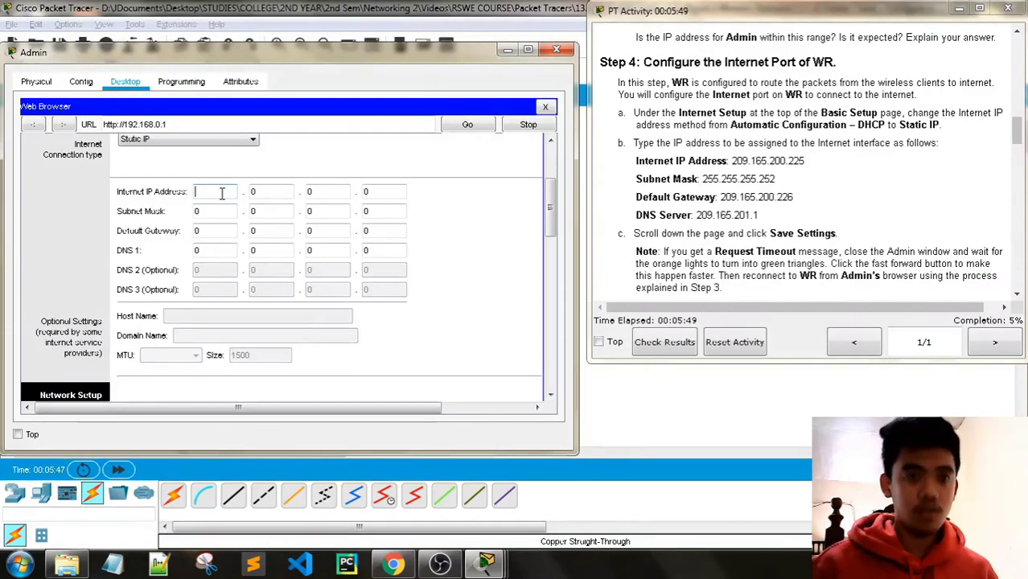
text(209)
key(Tab)
text(165)
key(Tab)
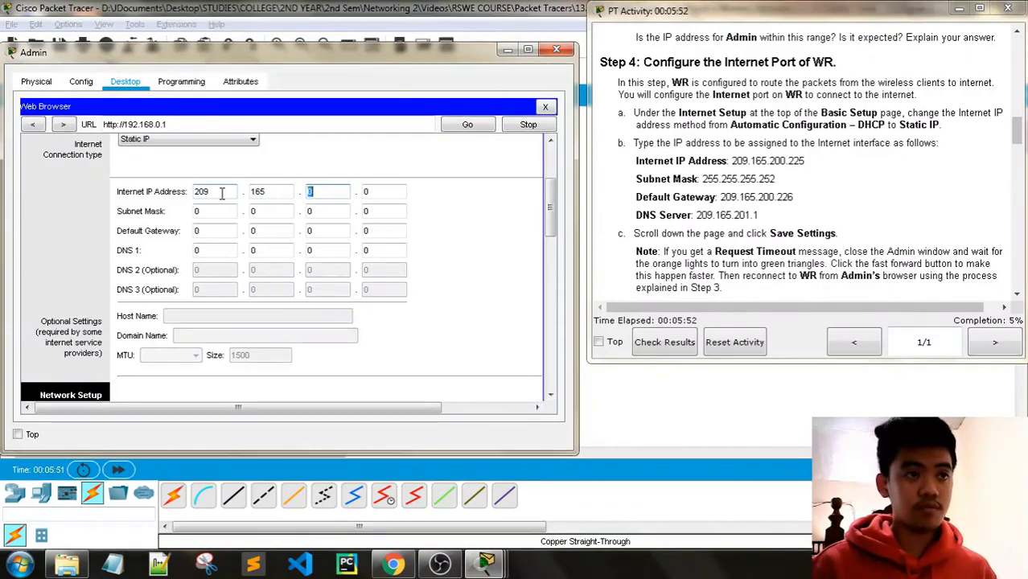
text(200)
key(Tab)
text(225)
key(Tab)
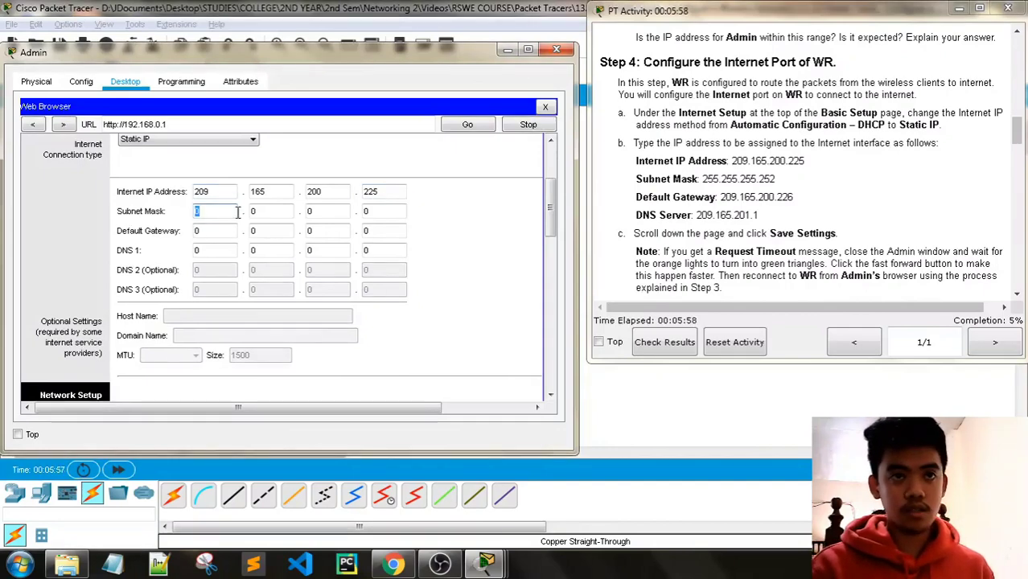
text(22)
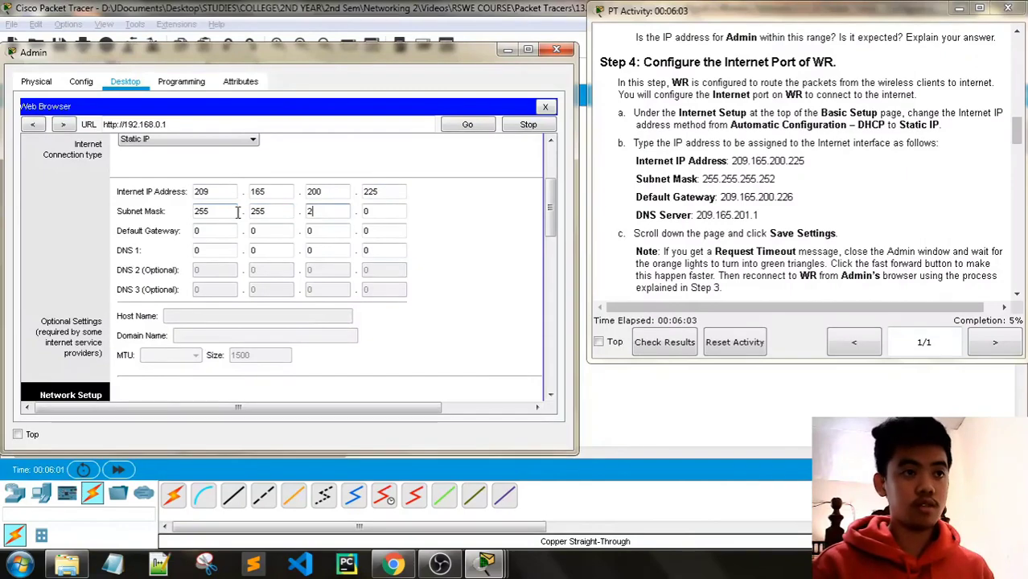
key(Tab)
text(252)
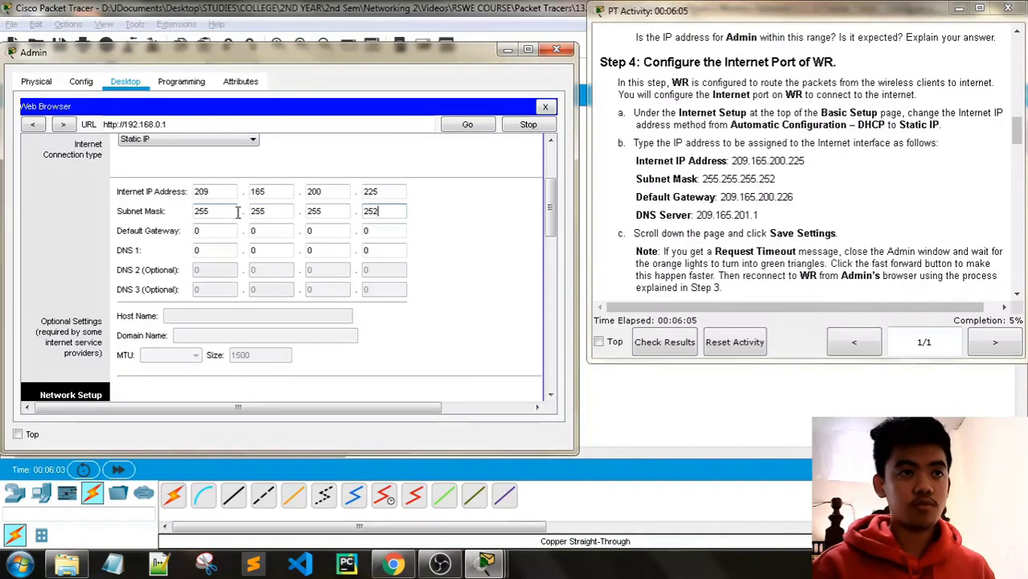
Enter default gateway 209.165.200.226 and DNS 1 server 209.165.201.1
click(217, 230)
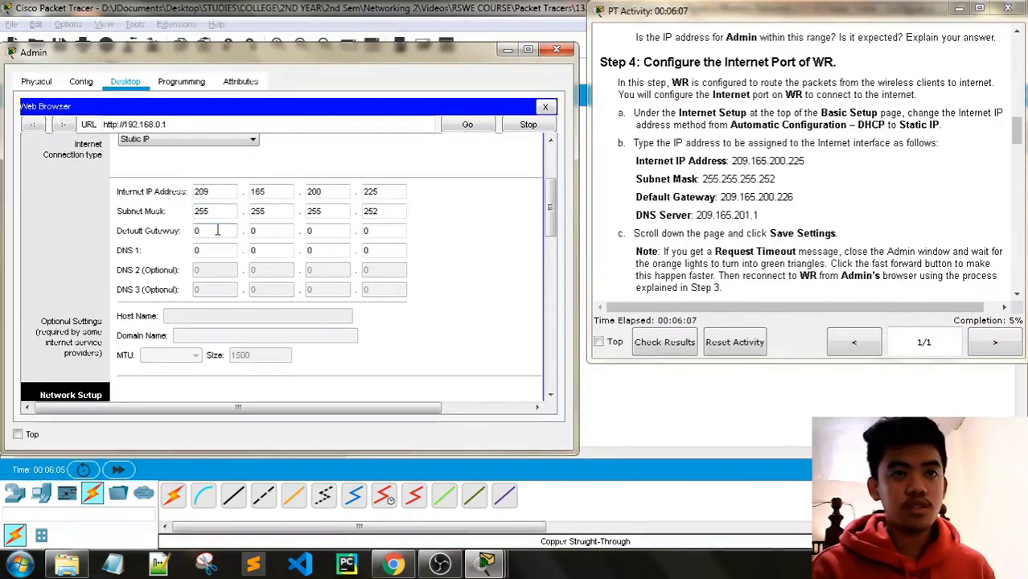
text(20)
key(Tab)
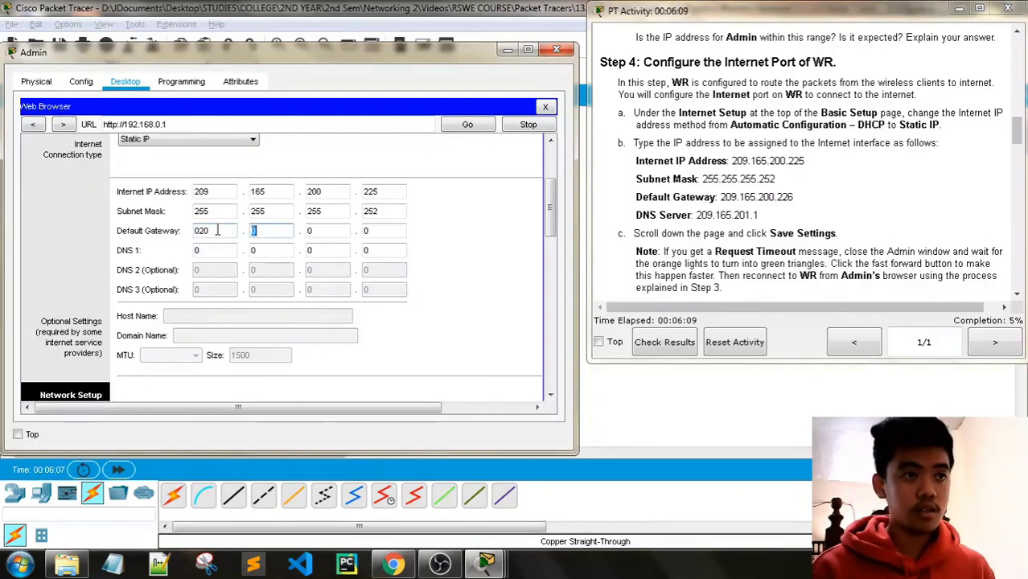
key(BackSpace)
key(BackSpace)
key(BackSpace)
text(20)
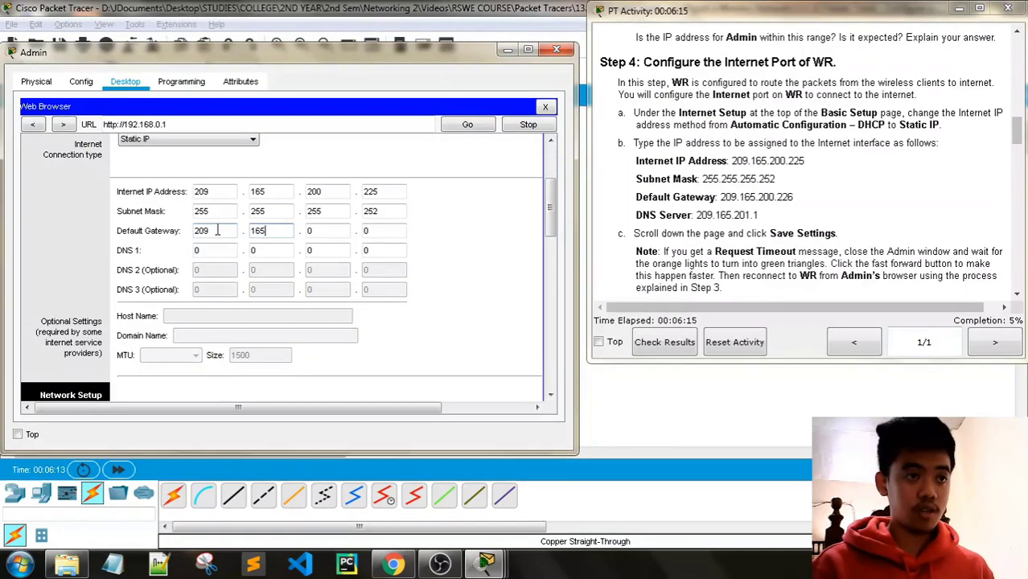
key(Tab)
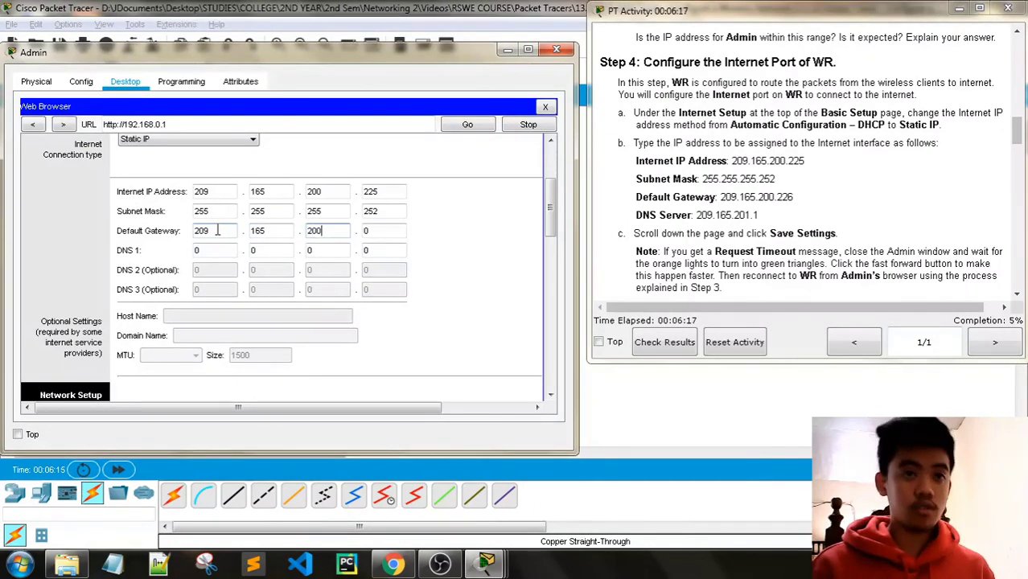
key(Tab)
text(22)
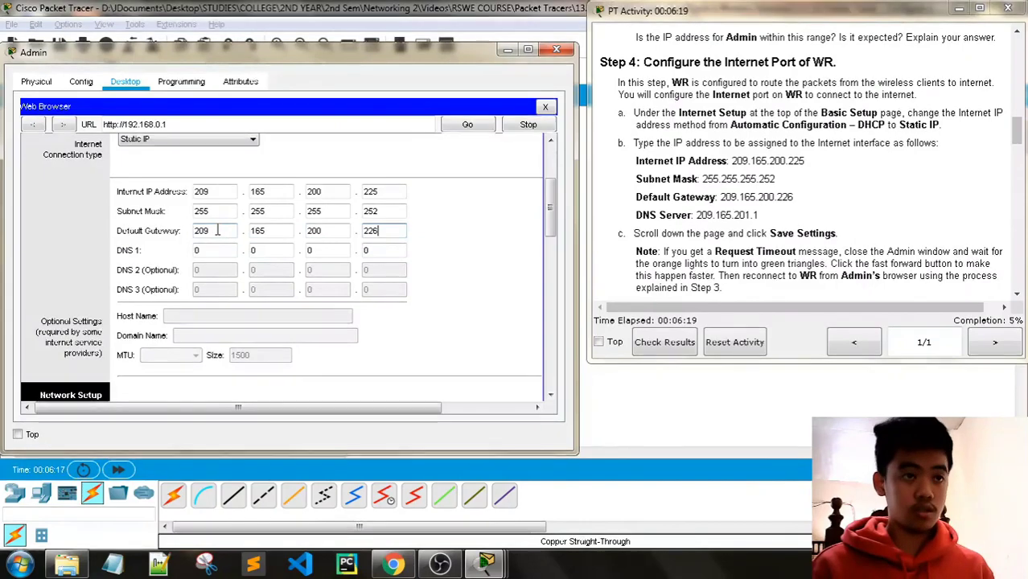
click(220, 246)
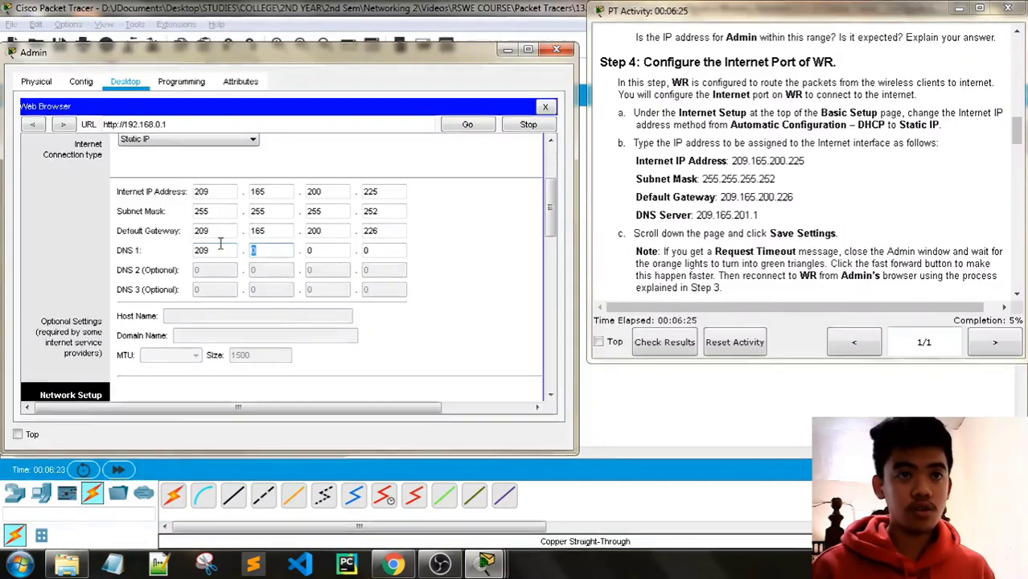
text(165)
key(Tab)
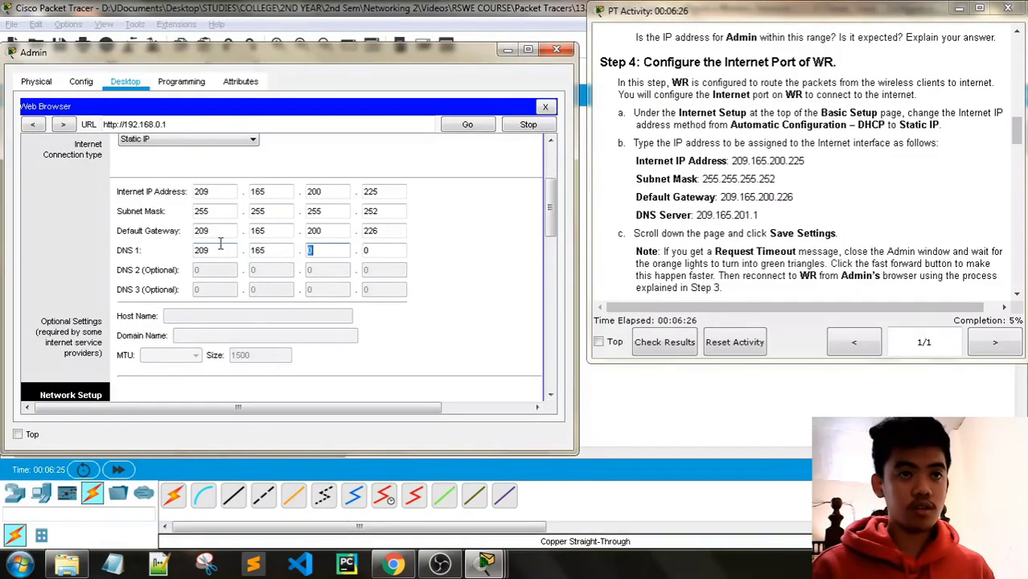
text(201)
key(Tab)
text(1)
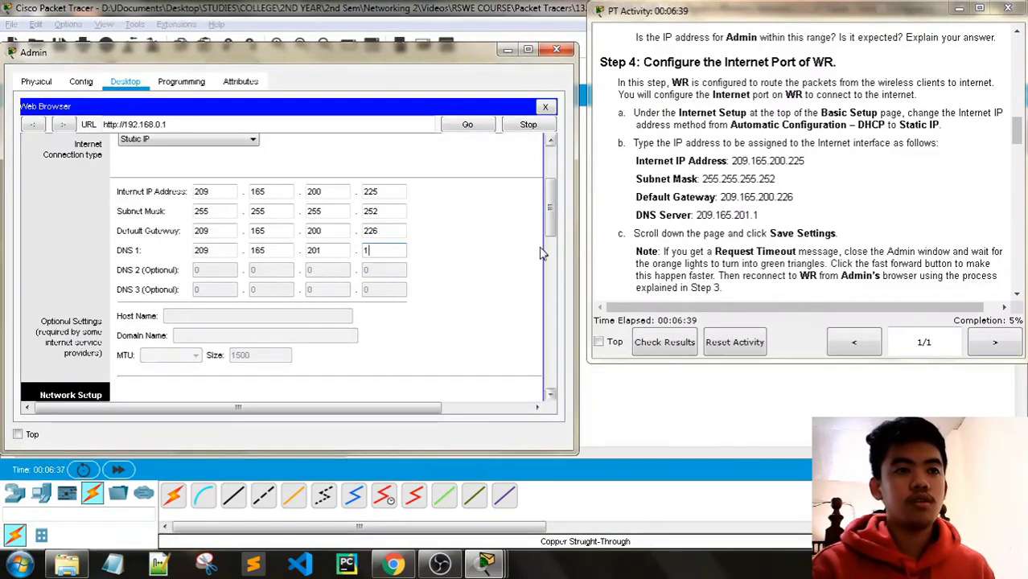
Apply the Static IP configuration with Save Settings at the bottom of WR's Setup page
scroll(703, 155, down, 3)
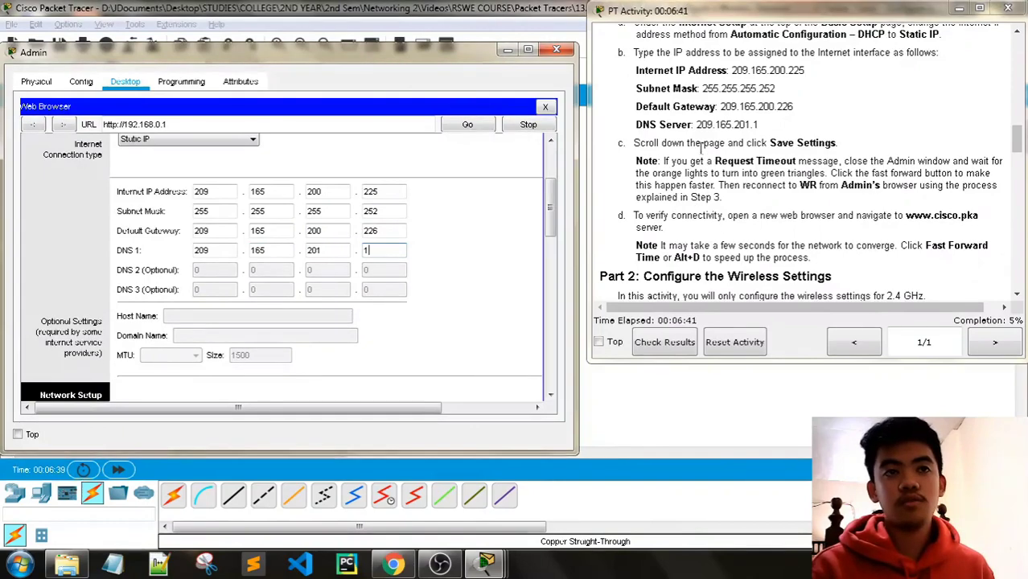
scroll(424, 274, down, 10)
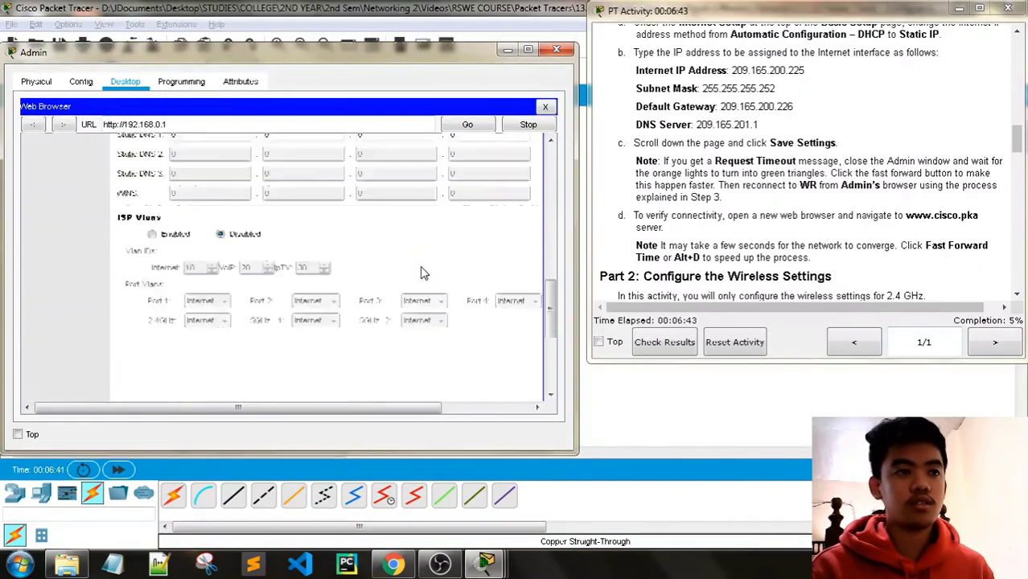
scroll(424, 273, down, 5)
click(373, 375)
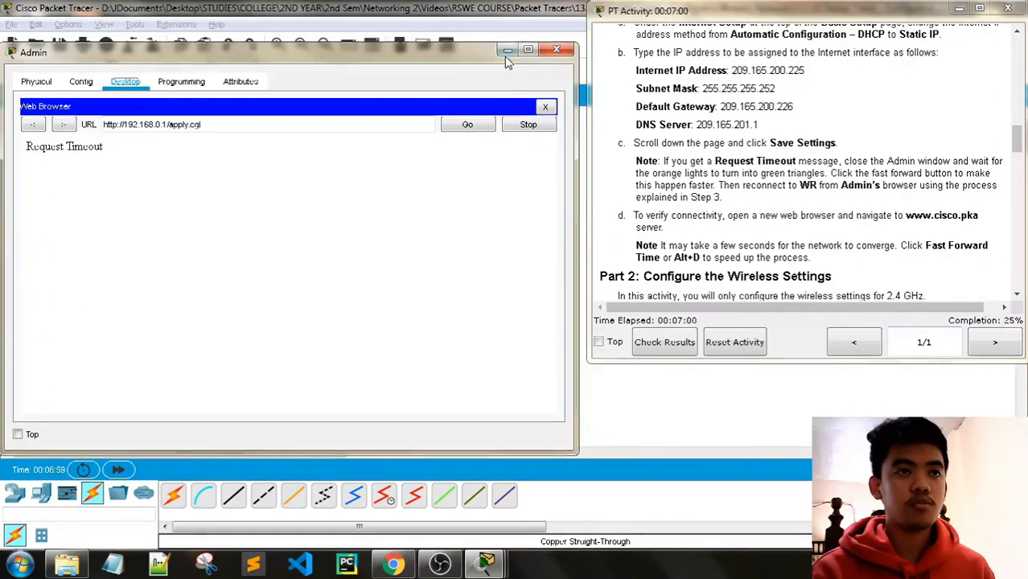
Reopen Admin's browser, reload 192.168.0.1, and confirm the Static IP settings persisted
click(556, 50)
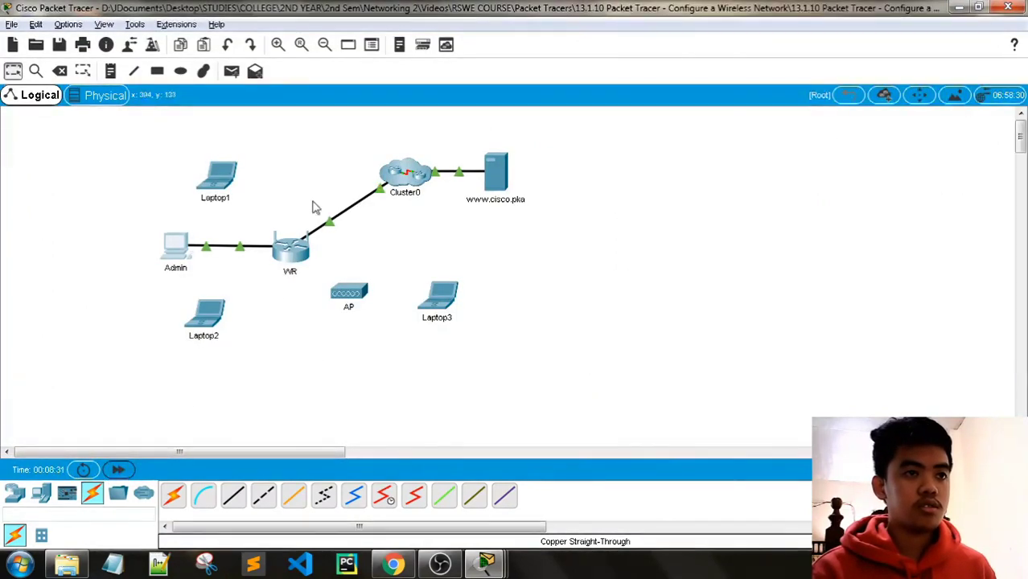
mouse_move(487, 563)
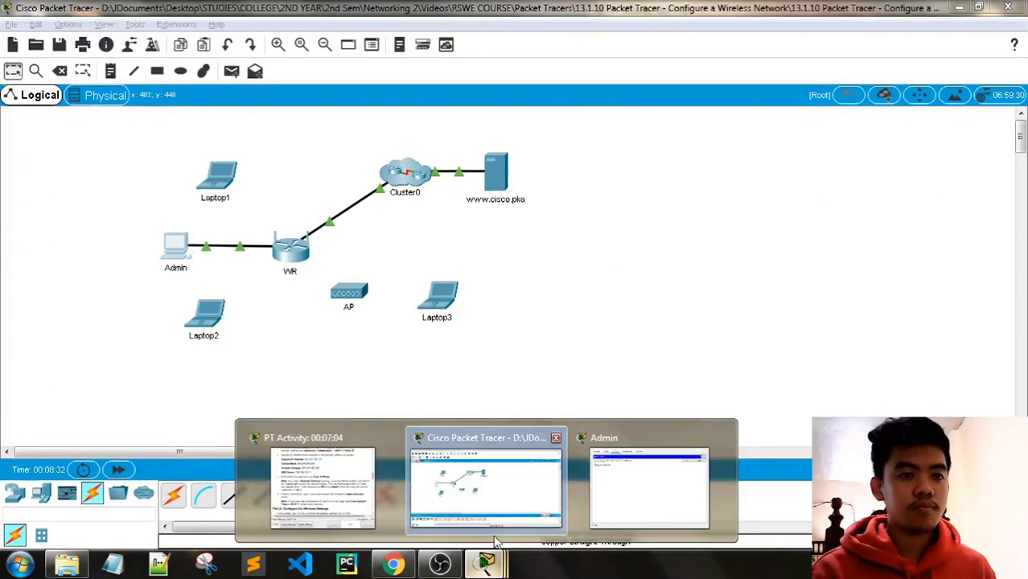
click(596, 475)
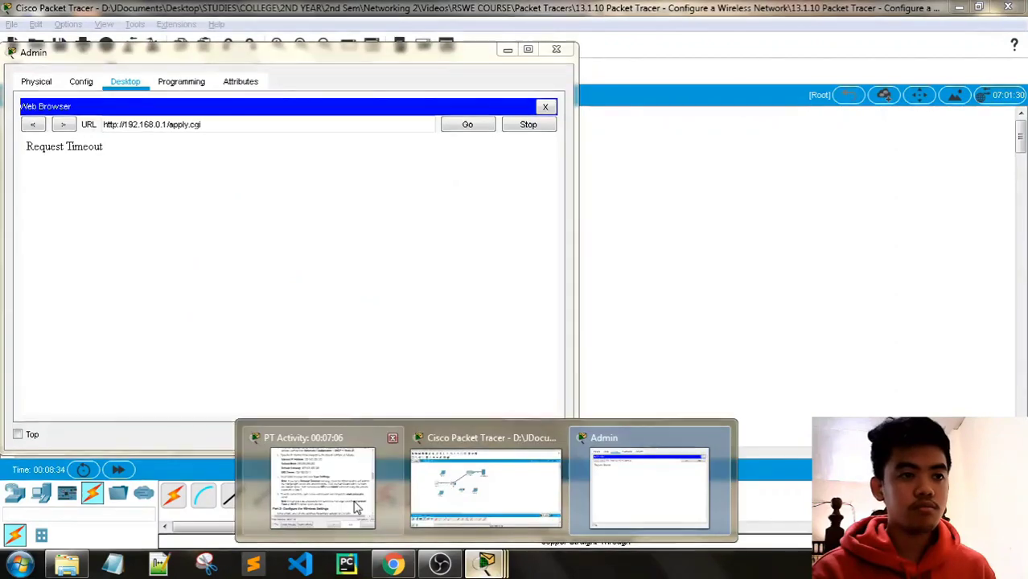
click(322, 481)
triple_click(217, 123)
text(192.168.0.1)
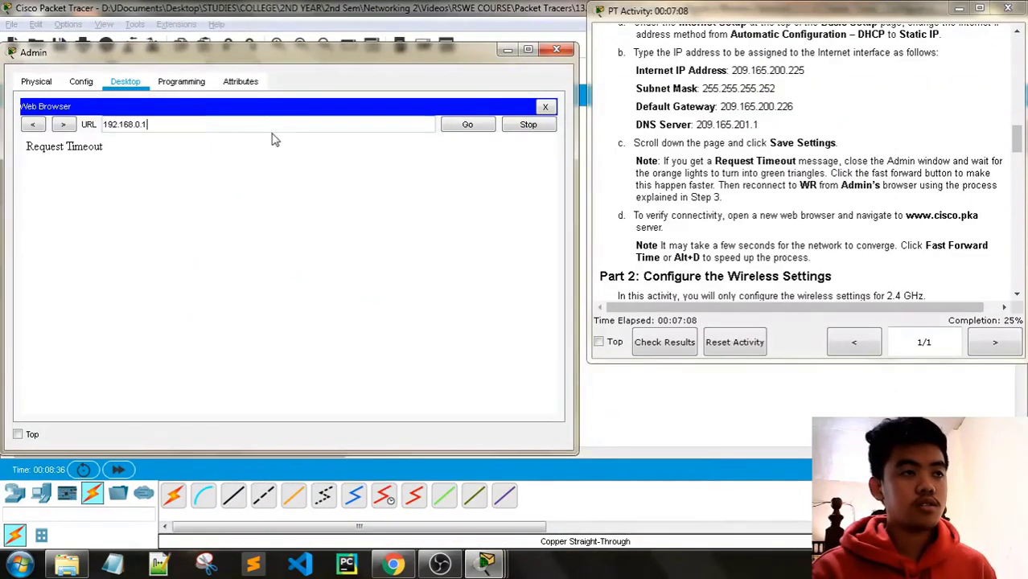
click(467, 125)
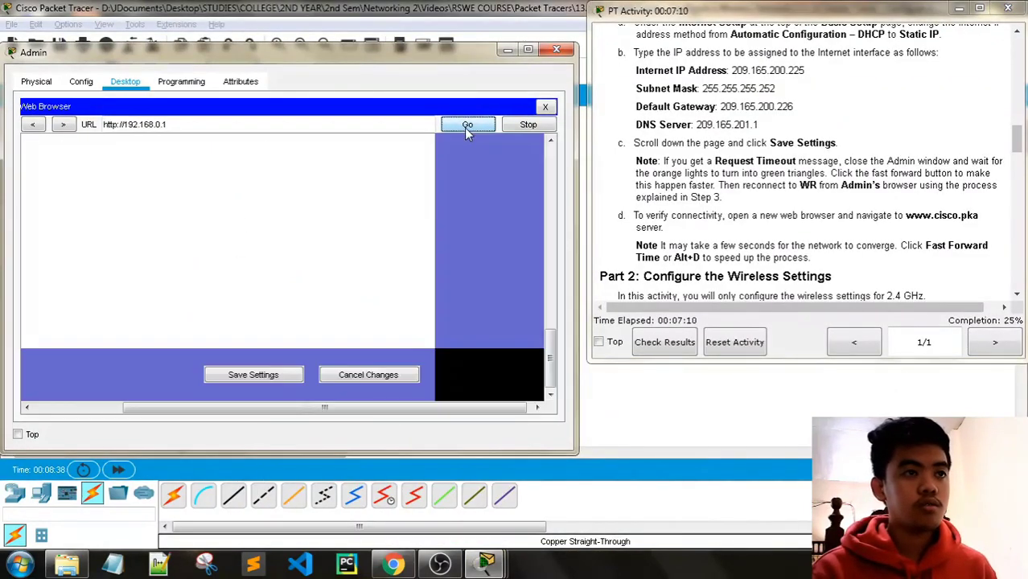
scroll(357, 344, down, 5)
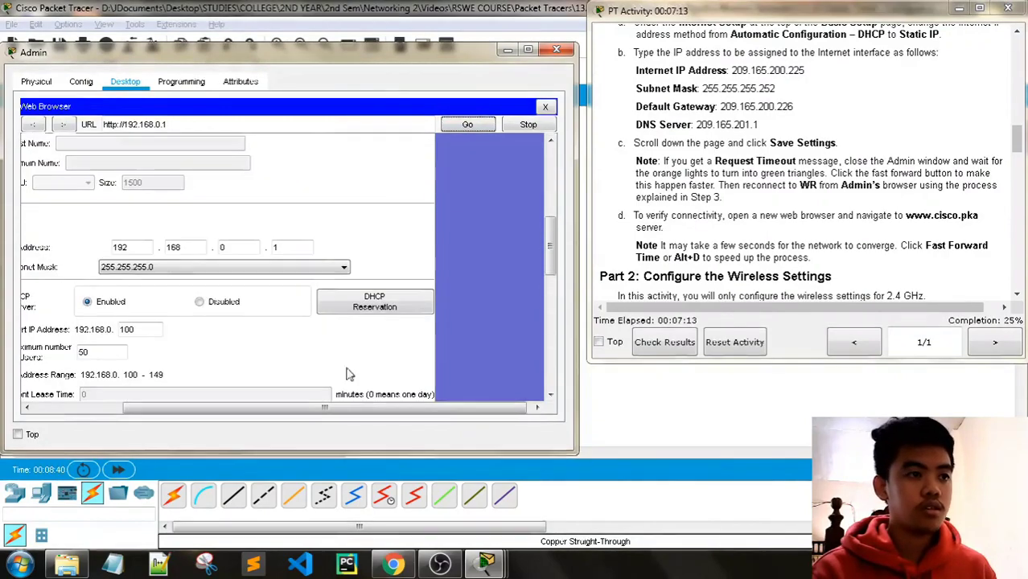
scroll(339, 322, up, 8)
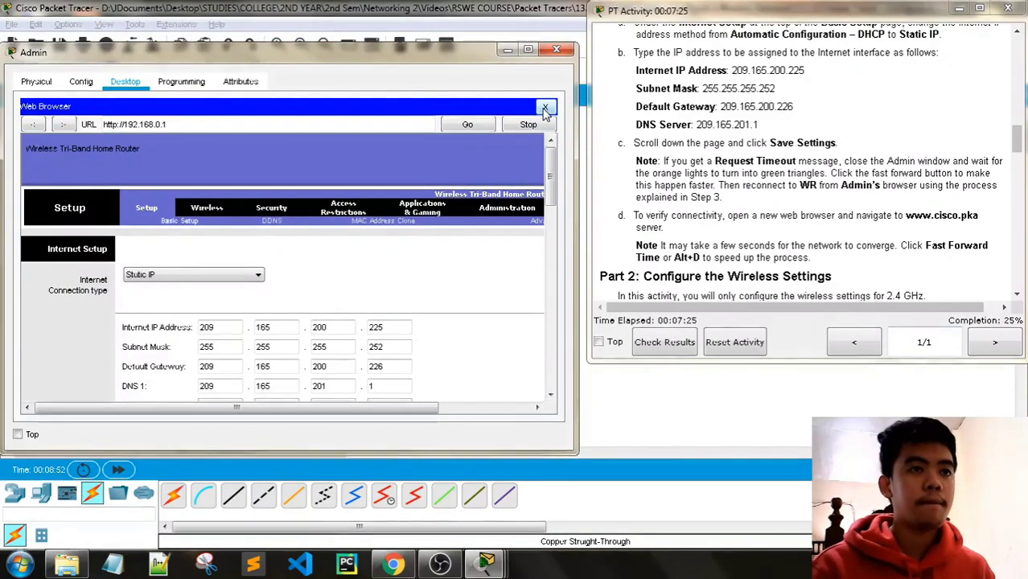
click(545, 107)
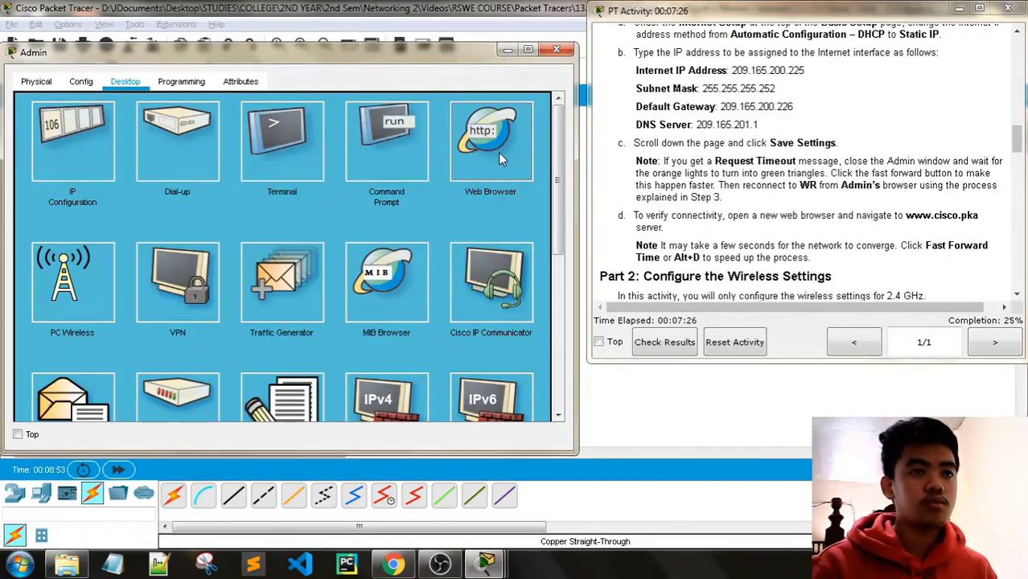
click(494, 153)
drag(906, 215, 990, 226)
key(ctrl+c)
click(422, 127)
key(ctrl+v)
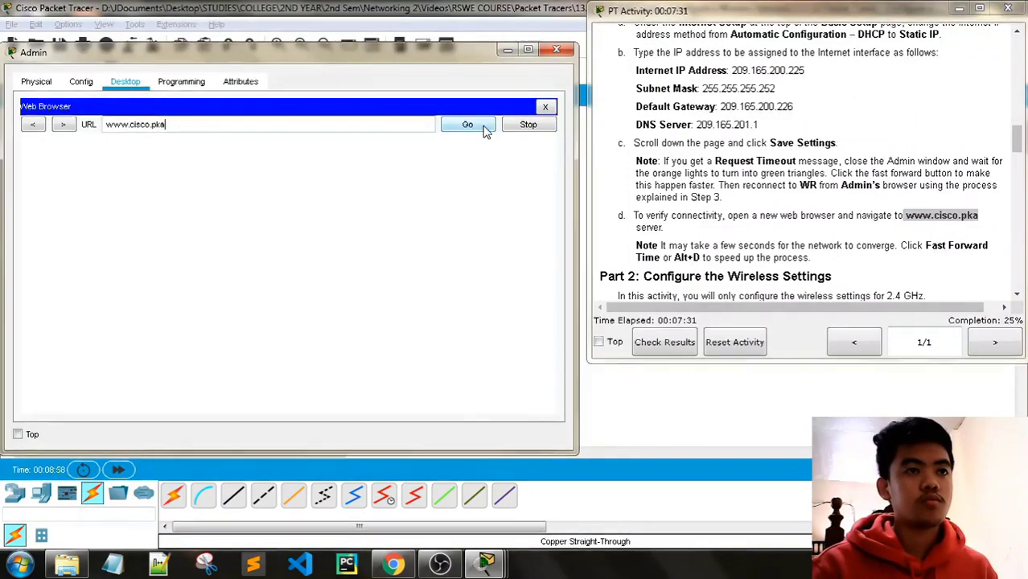
click(469, 127)
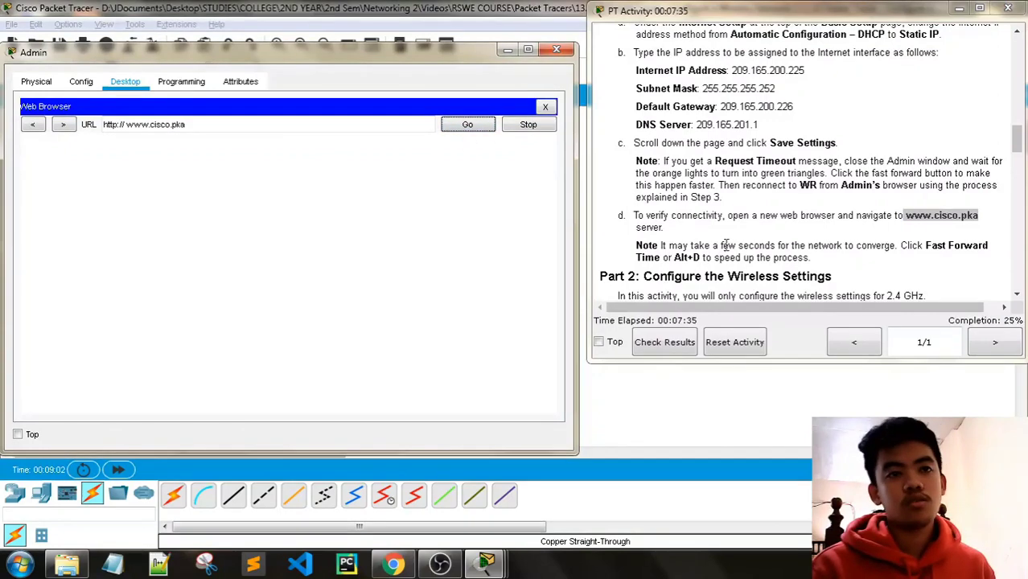
scroll(799, 244, down, 1)
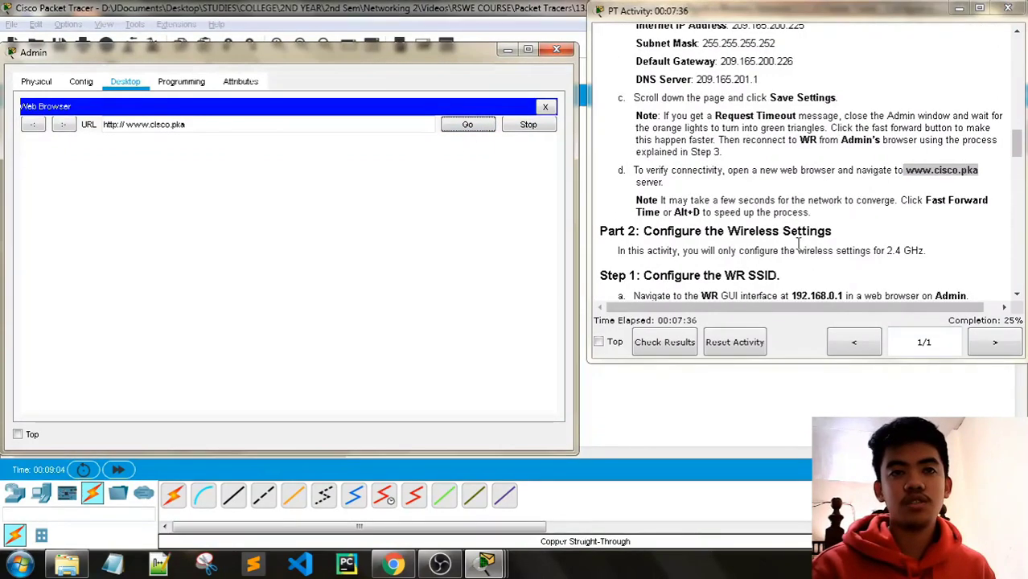
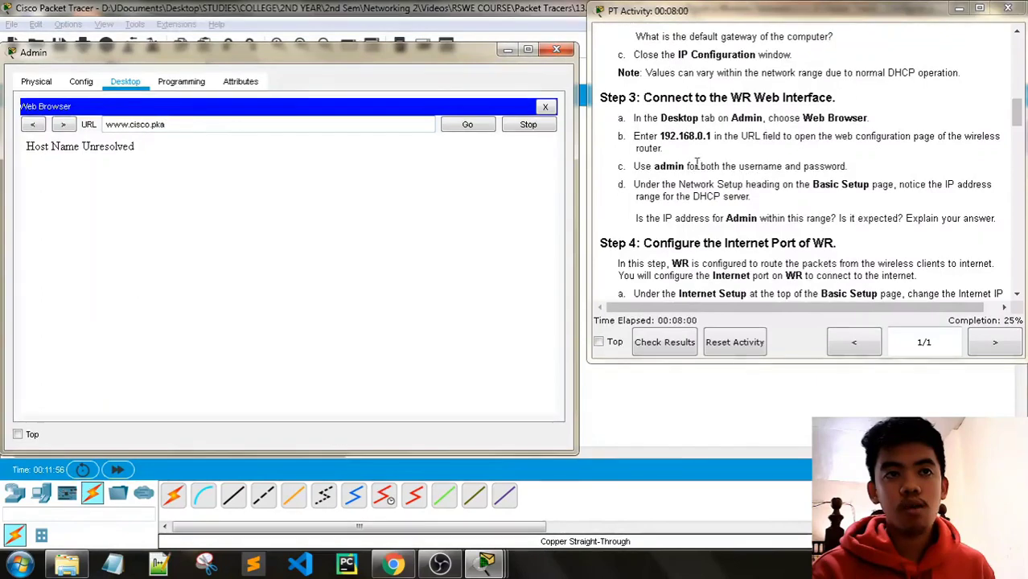
Log in to the WR router's web page at 192.168.0.1 from Admin's browser
drag(711, 136, 675, 135)
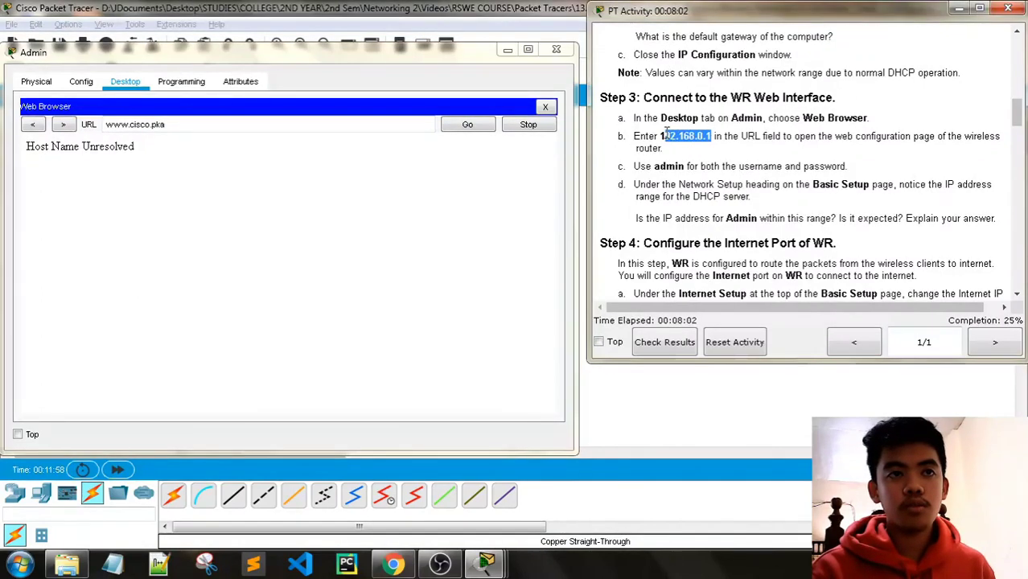
click(89, 121)
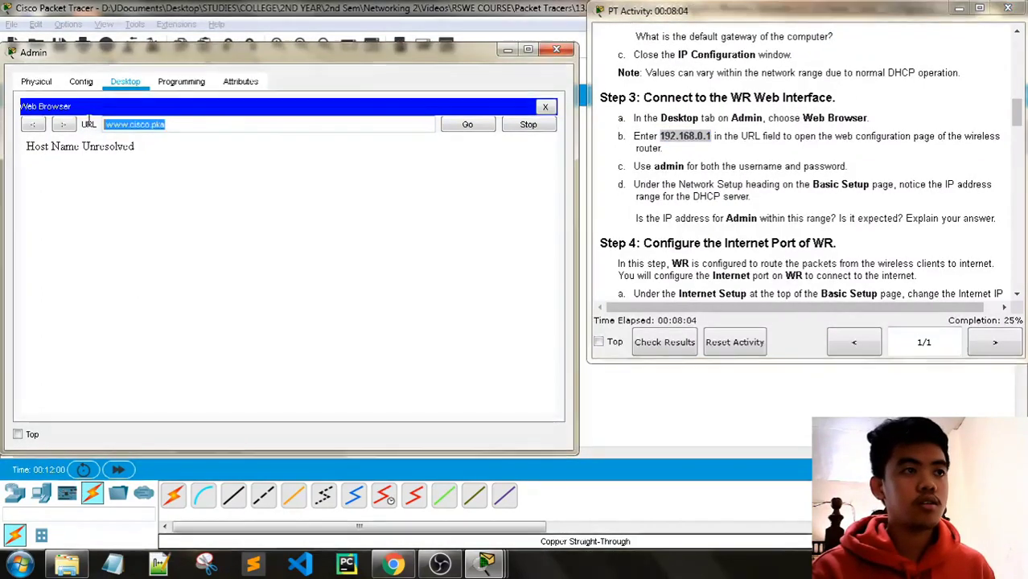
click(471, 125)
click(282, 224)
text(admin)
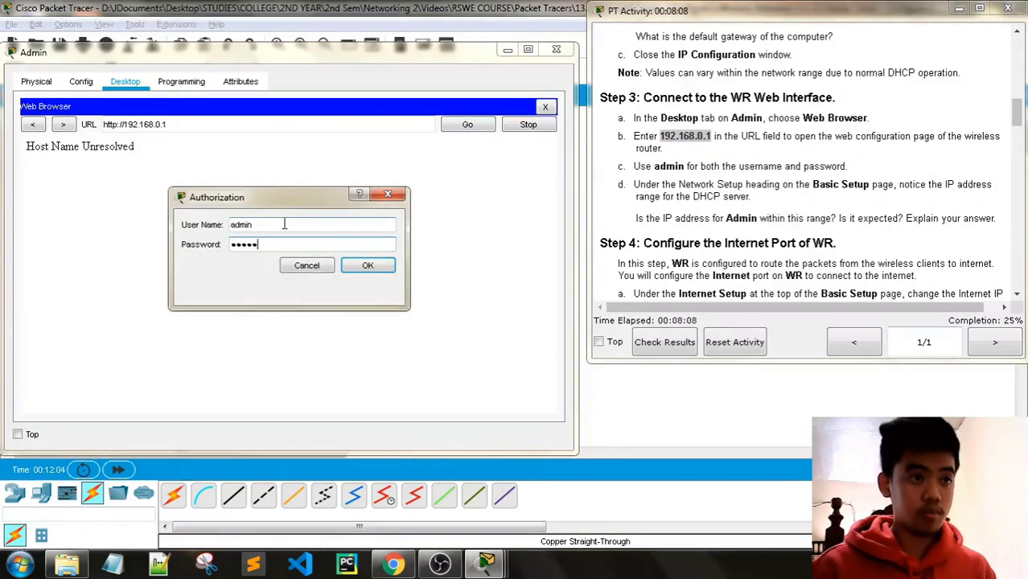
click(367, 265)
Save static Internet settings 209.165.200.225, gateway 209.165.200.226, DNS 209.165.201.1
scroll(389, 276, down, 2)
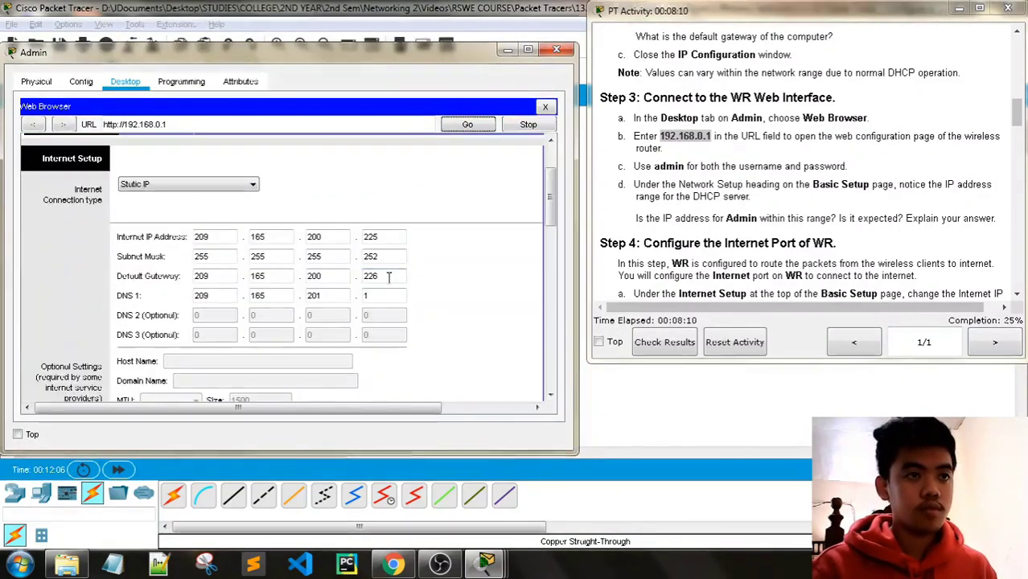
scroll(352, 291, down, 2)
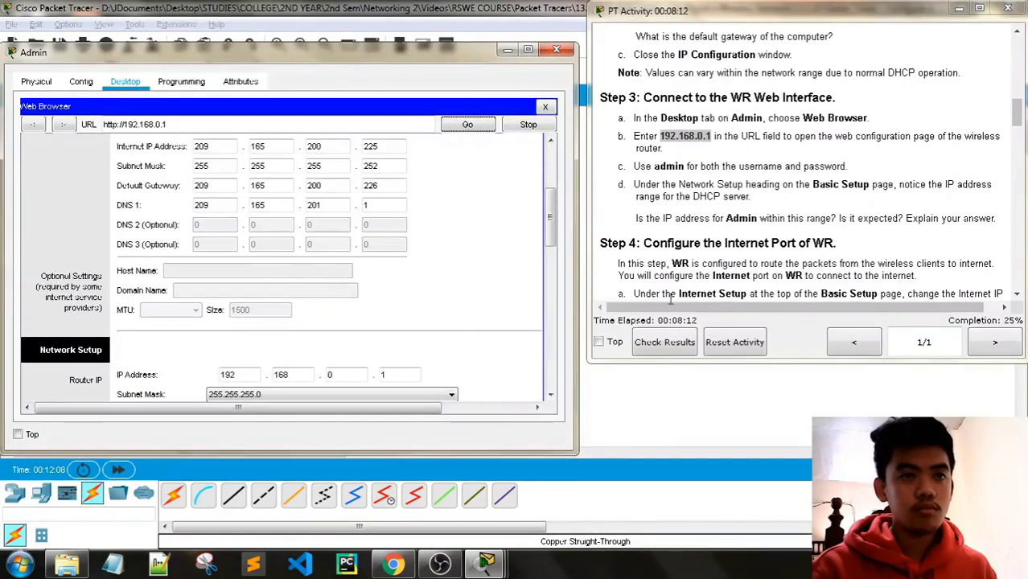
scroll(756, 268, down, 4)
scroll(756, 268, down, 2)
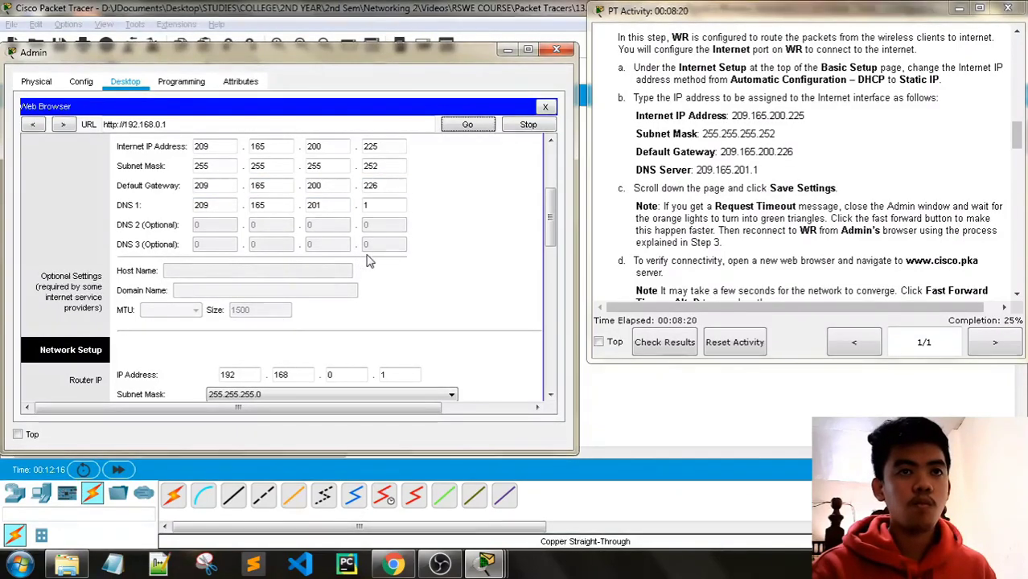
scroll(366, 260, up, 1)
scroll(366, 260, down, 4)
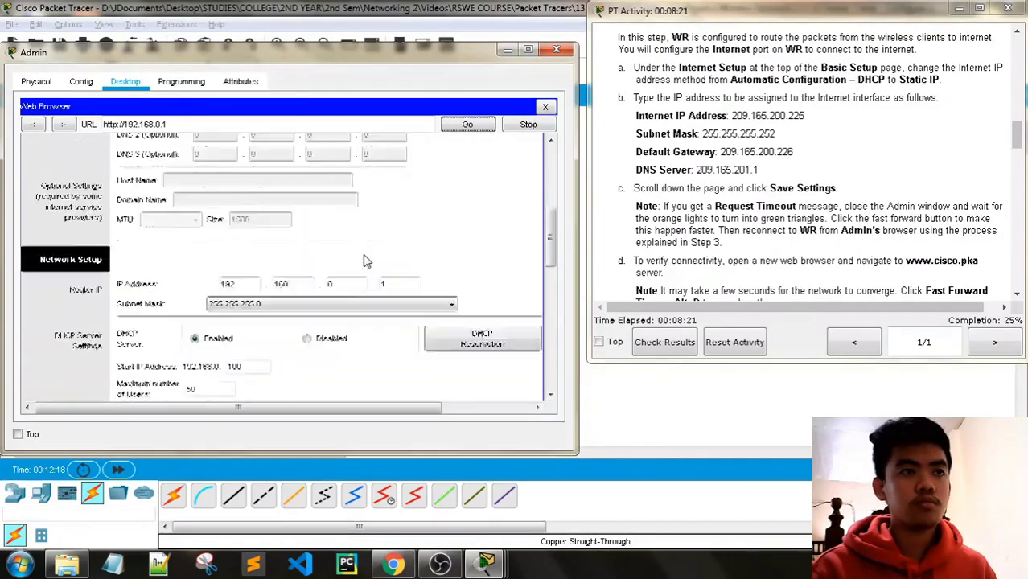
scroll(450, 277, down, 3)
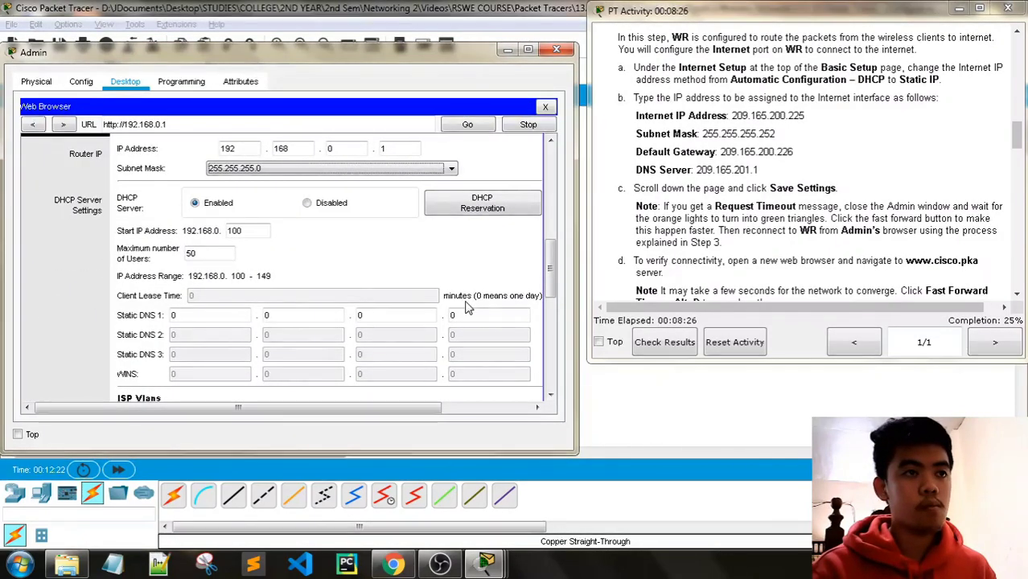
scroll(467, 308, down, 10)
click(382, 376)
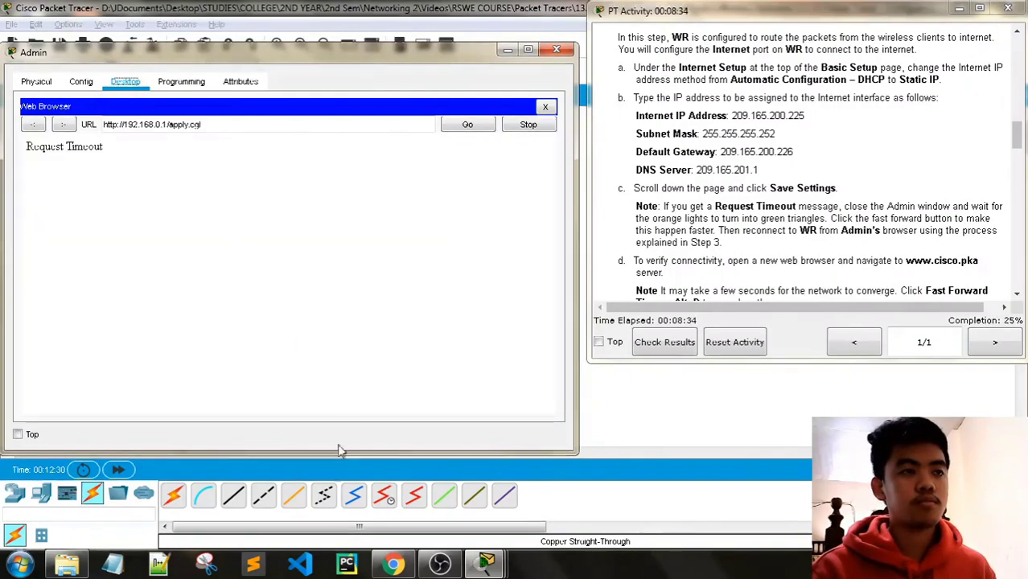
Fast-forward time, re-save the router settings at 192.168.0.1, and fast-forward again
click(119, 470)
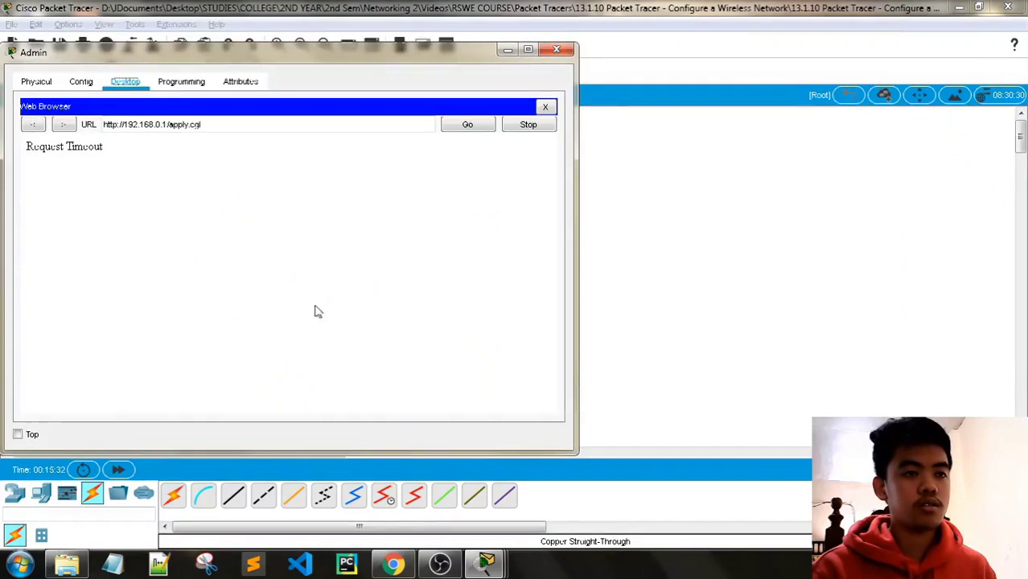
click(241, 124)
key(BackSpace)
key(BackSpace)
key(BackSpace)
key(BackSpace)
key(BackSpace)
key(BackSpace)
key(BackSpace)
key(BackSpace)
key(BackSpace)
key(BackSpace)
key(BackSpace)
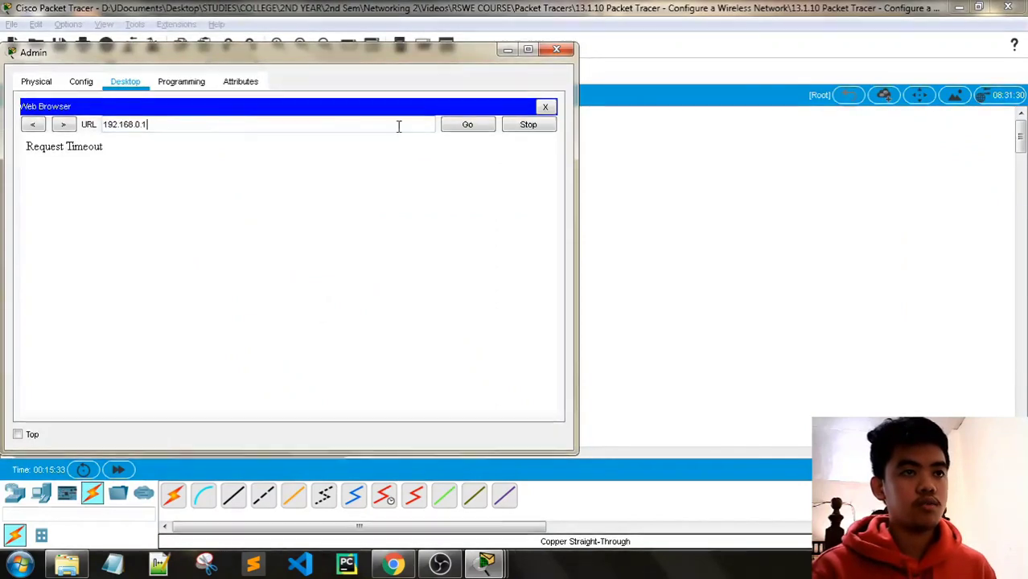
click(468, 126)
click(280, 377)
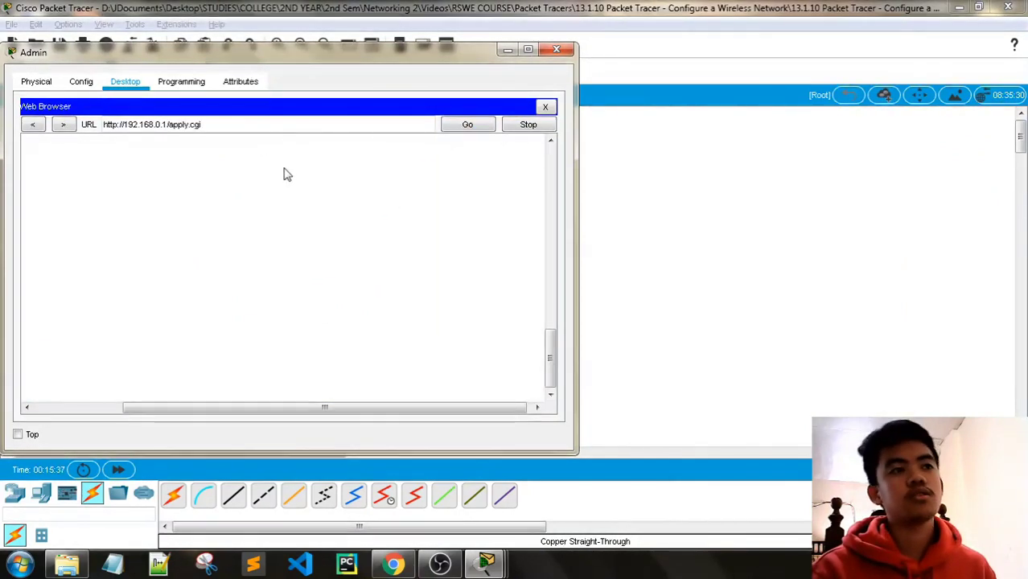
click(119, 470)
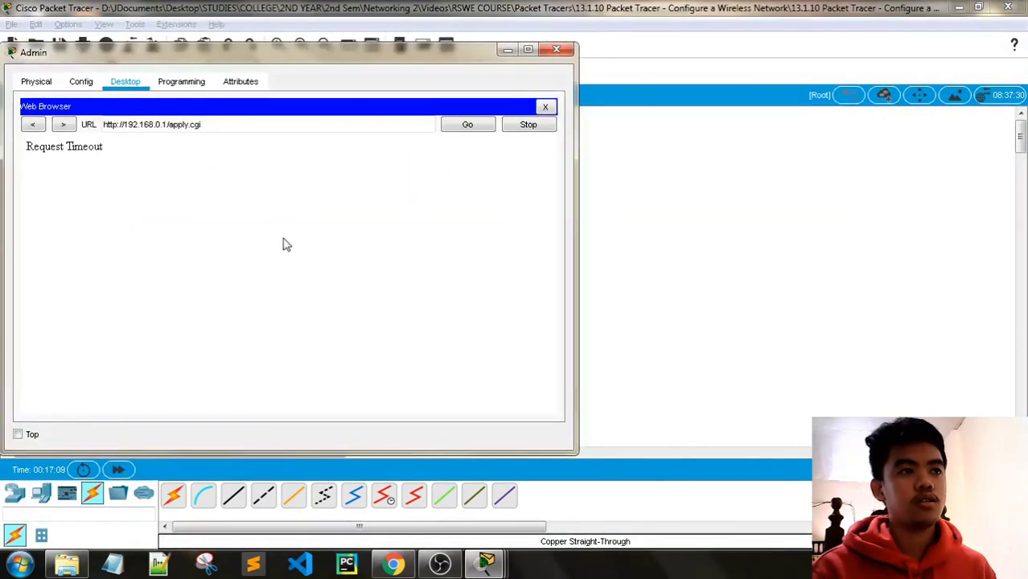
triple_click(241, 124)
click(486, 563)
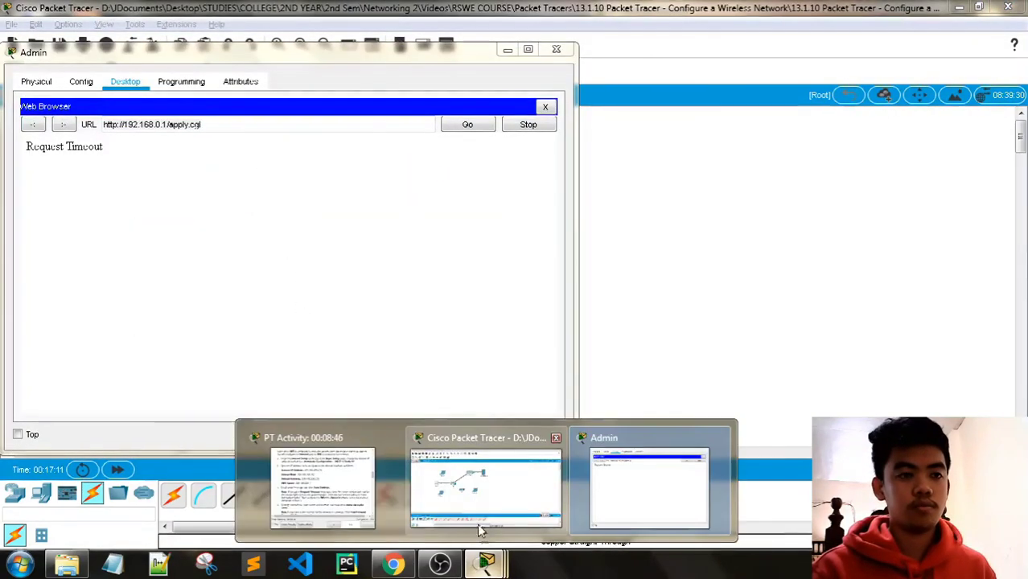
click(352, 470)
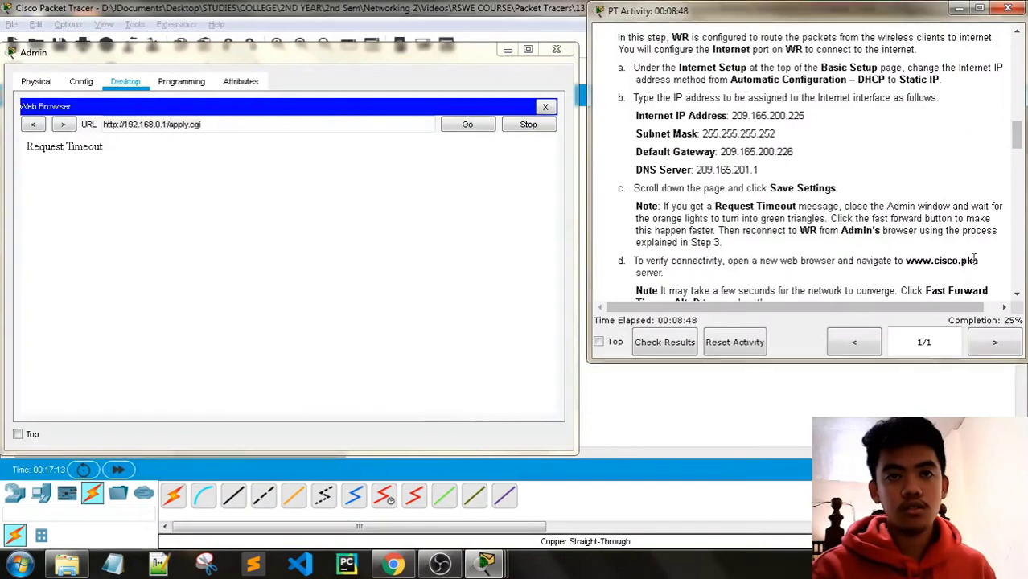
drag(978, 261, 960, 261)
key(ctrl+c)
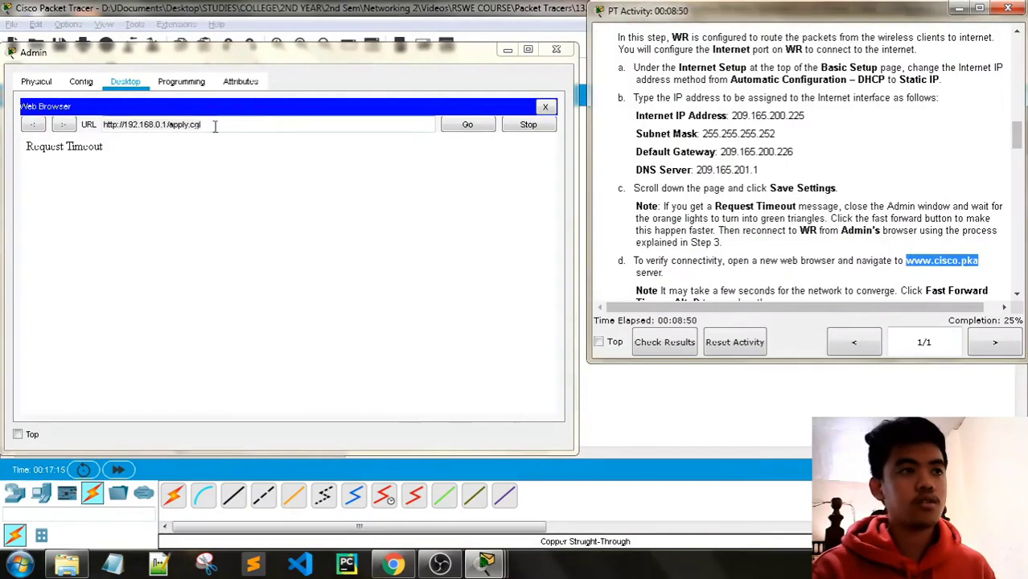
triple_click(230, 126)
key(ctrl+v)
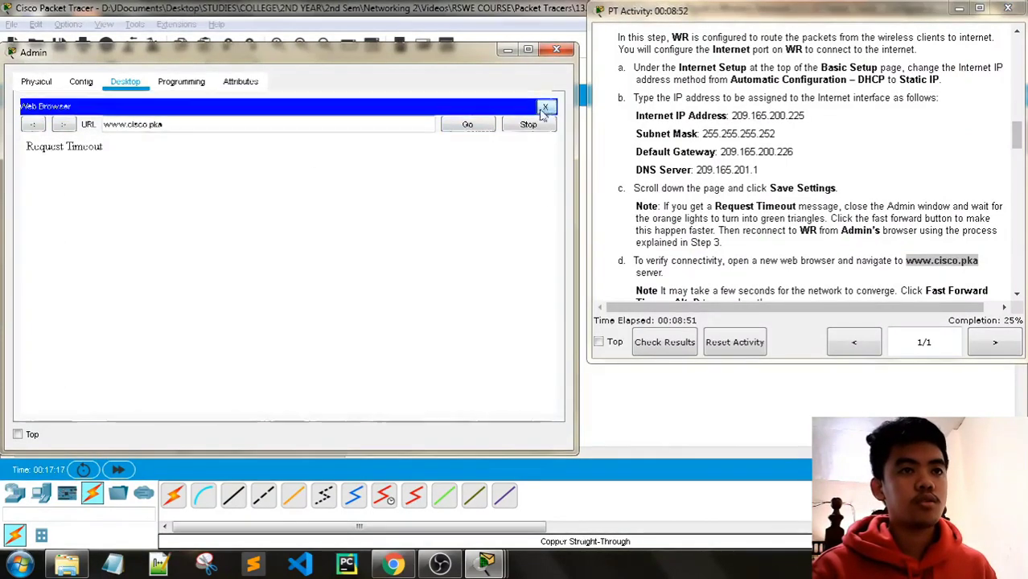
click(545, 106)
click(470, 143)
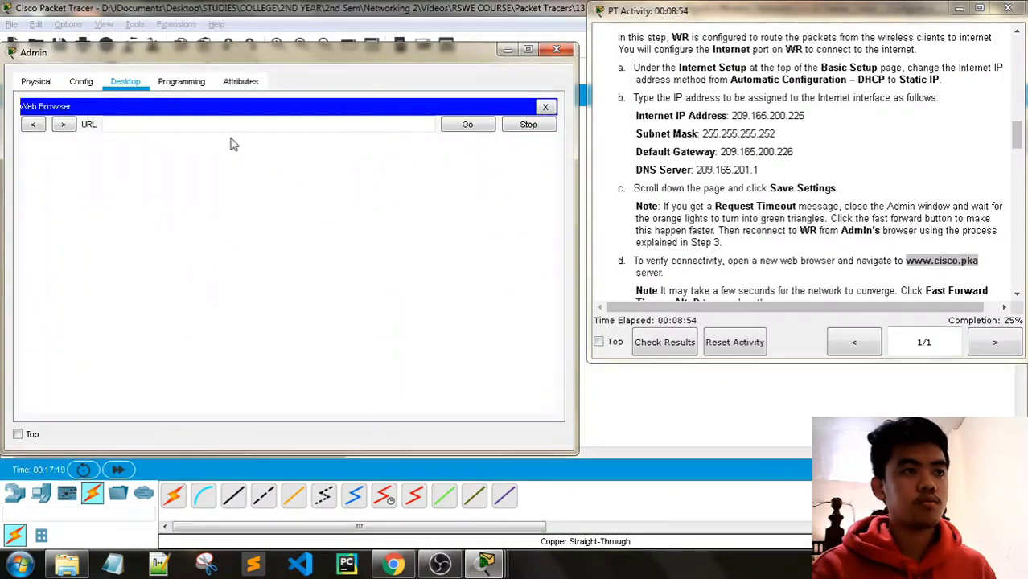
click(291, 127)
key(ctrl+v)
click(464, 131)
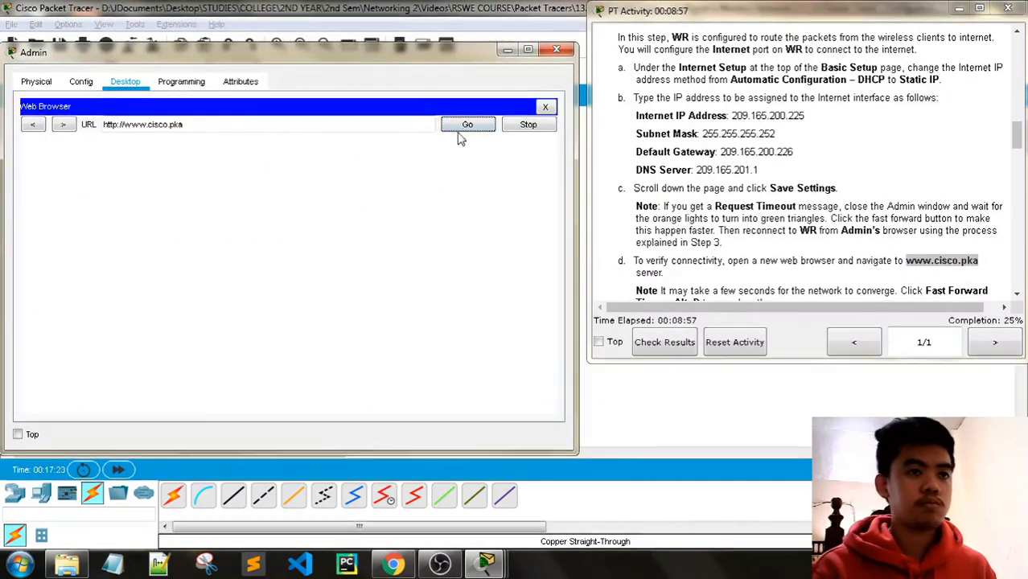
click(116, 472)
key(alt+Tab)
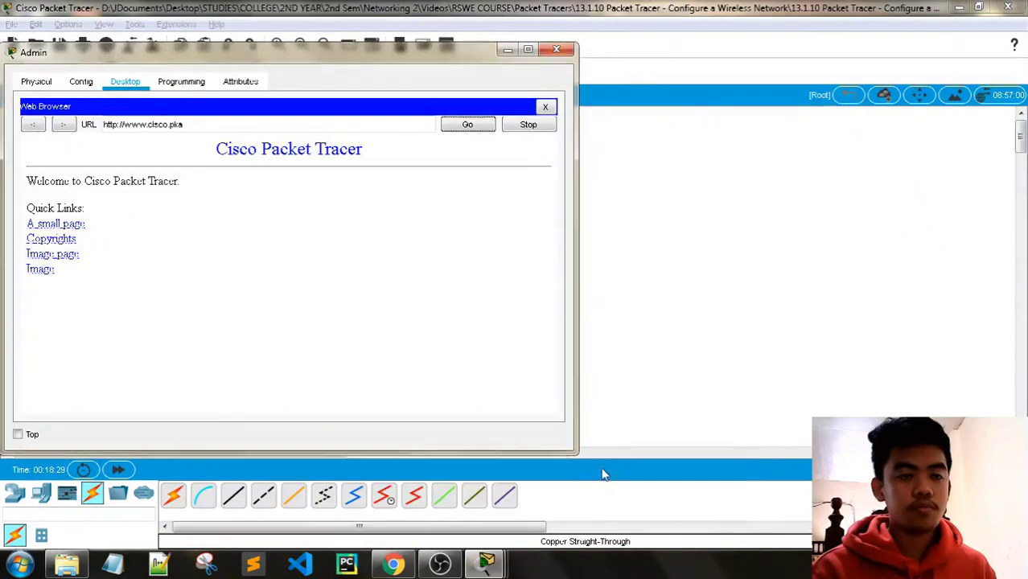
Scroll the instructions to Part 2 Step 1 and paste 192.168.0.1 into Admin's address field
click(328, 491)
scroll(800, 249, down, 3)
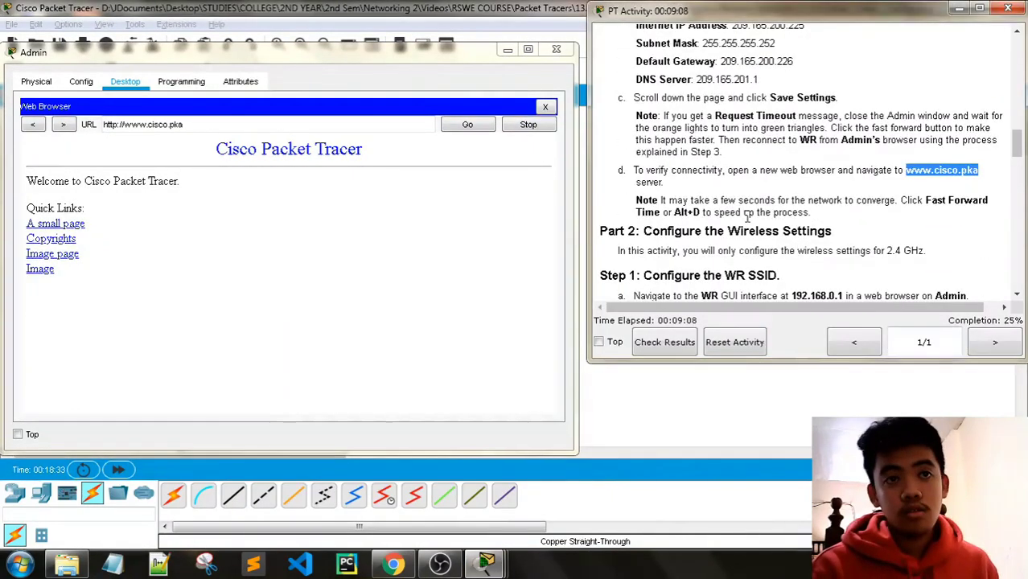
scroll(747, 221, down, 1)
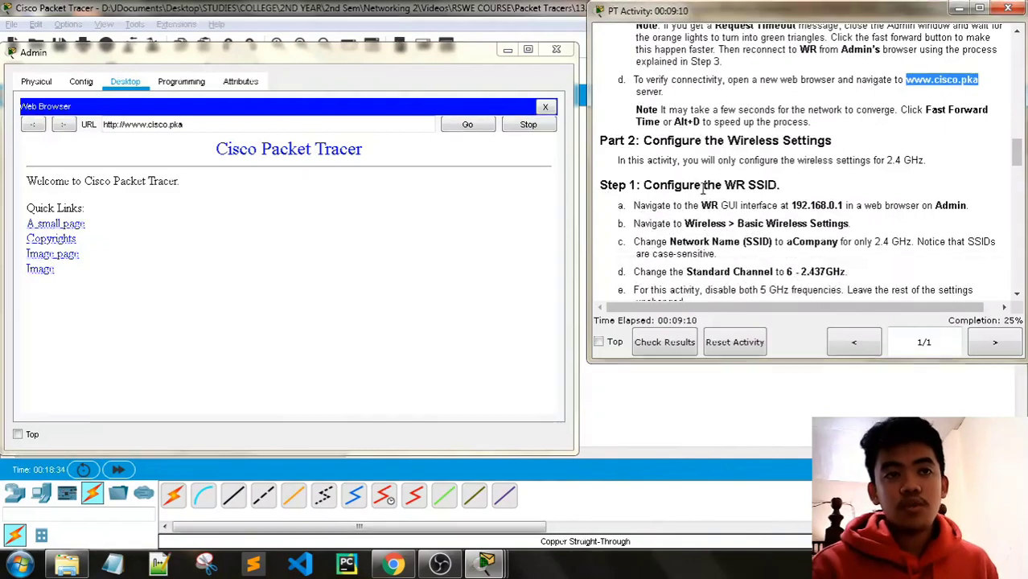
scroll(700, 189, down, 1)
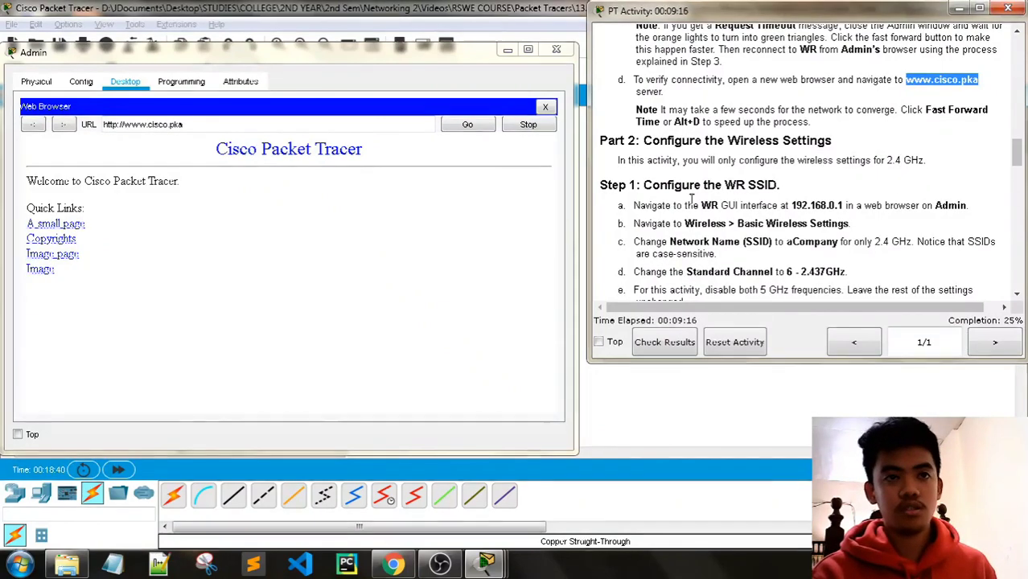
scroll(684, 198, down, 1)
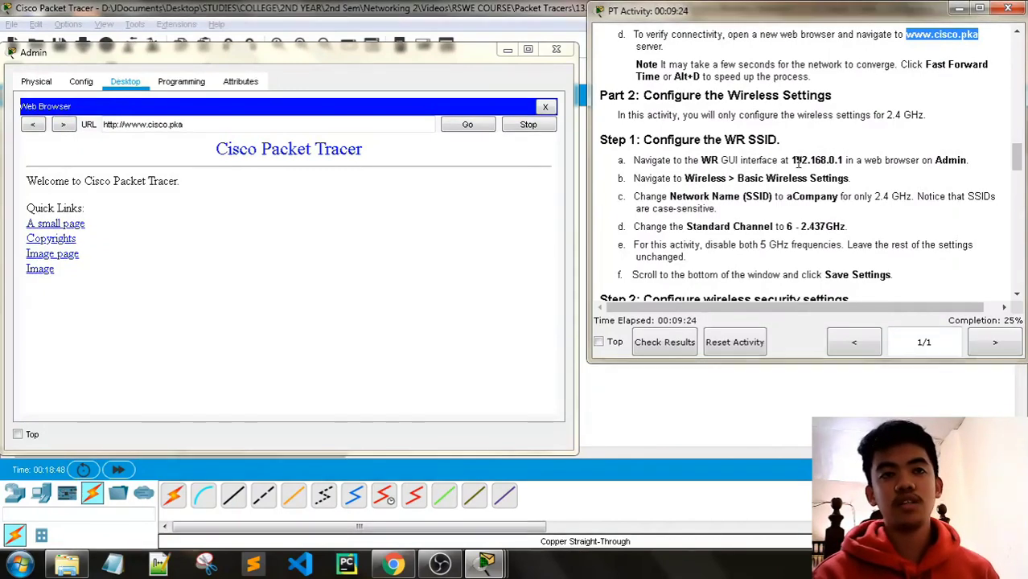
drag(843, 160, 791, 160)
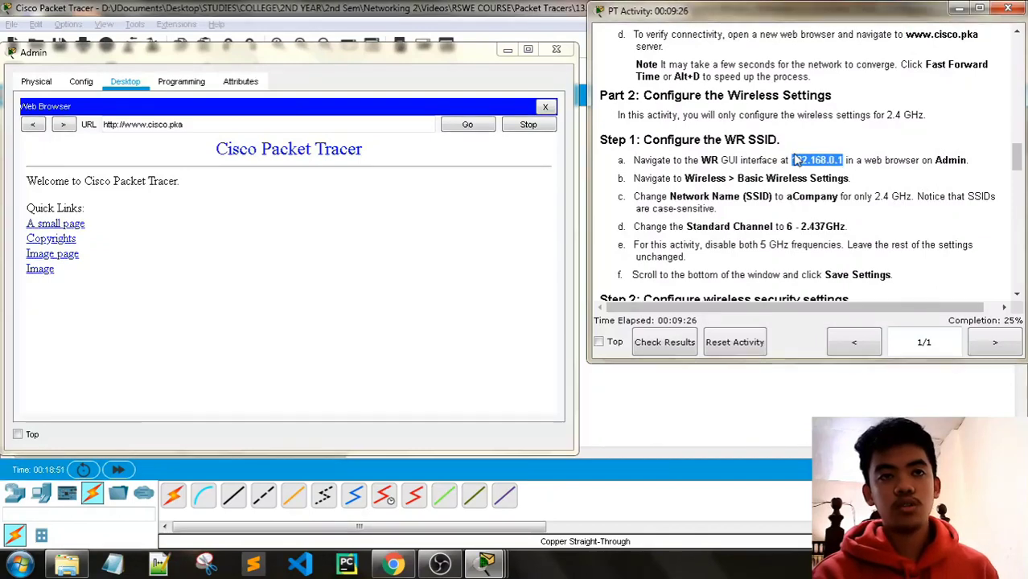
triple_click(173, 124)
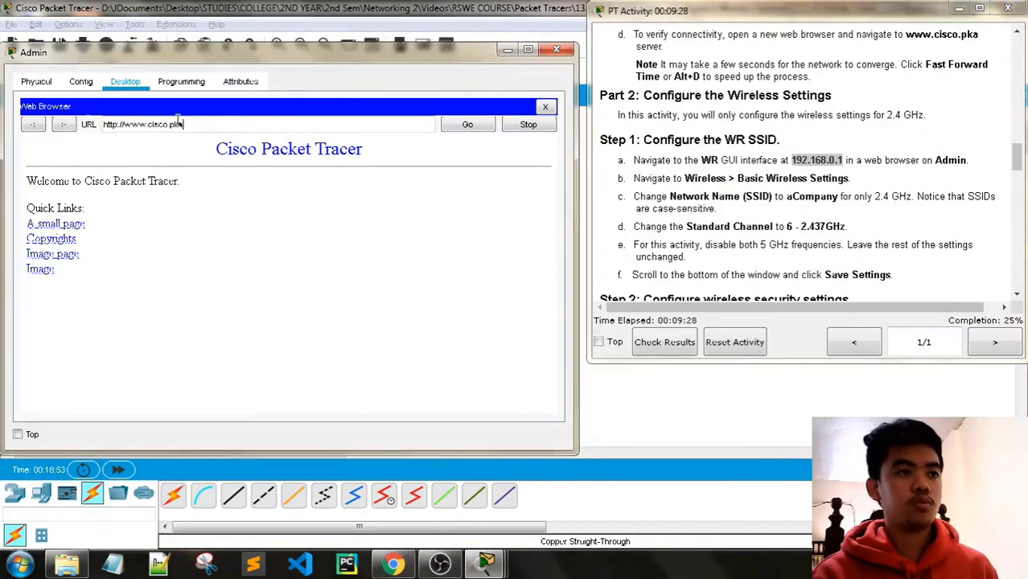
key(ctrl+v)
Log in to the router's web page at 192.168.0.1 as admin
click(466, 125)
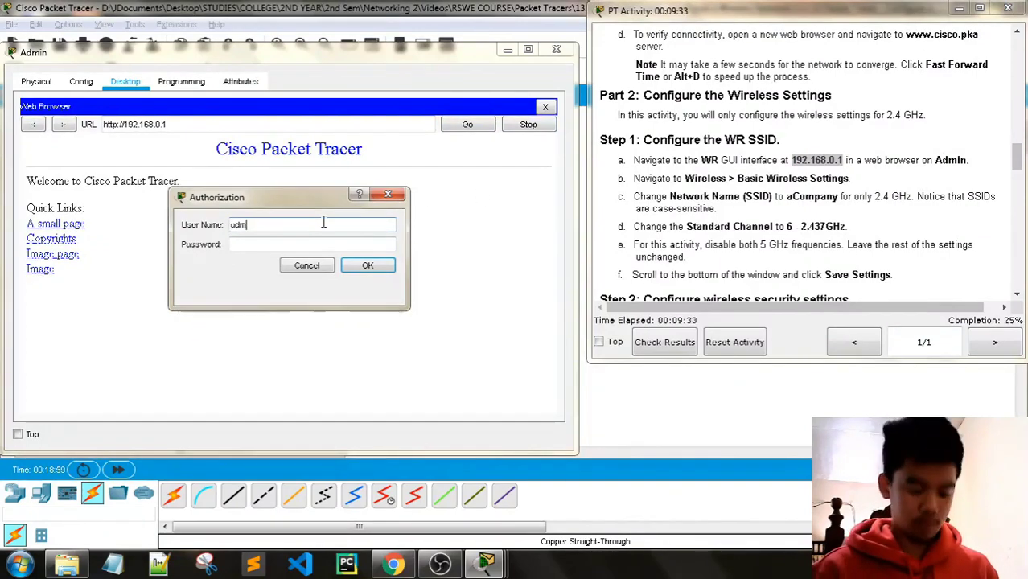
text(in)
key(Tab)
text(admin)
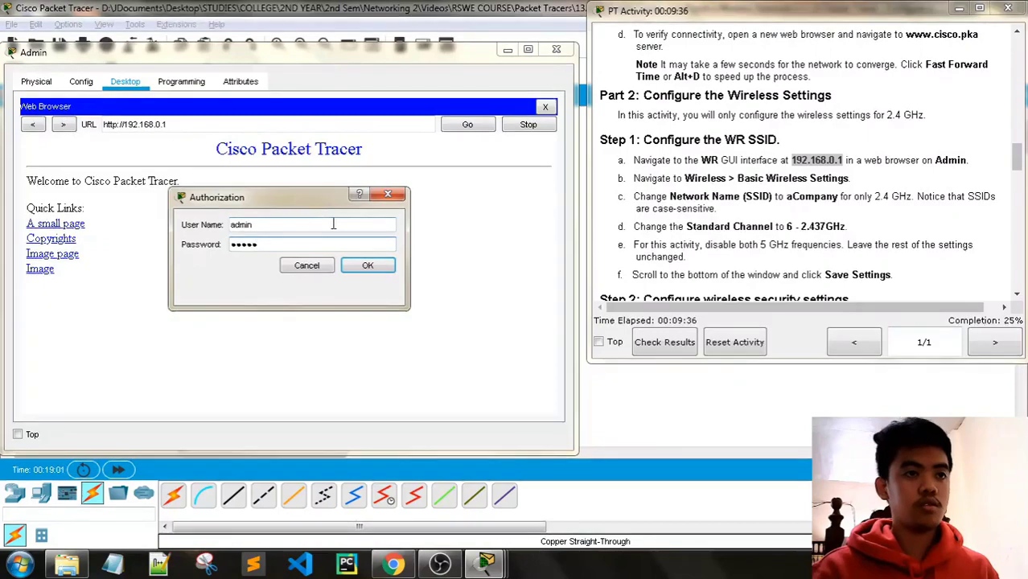
key(Return)
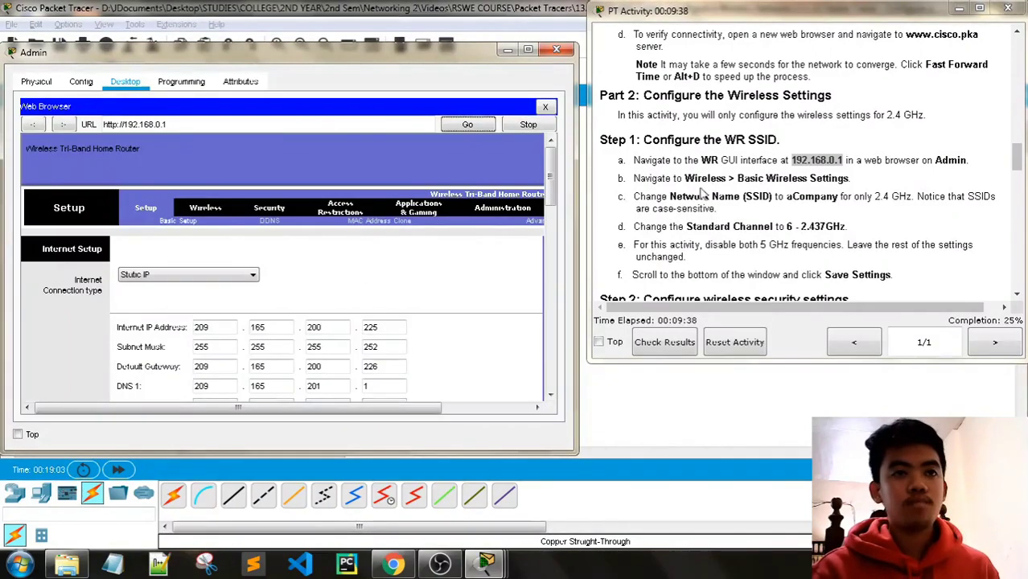
Name the 2.4 GHz network aCompany on channel 6 - 2.437GHz
click(211, 211)
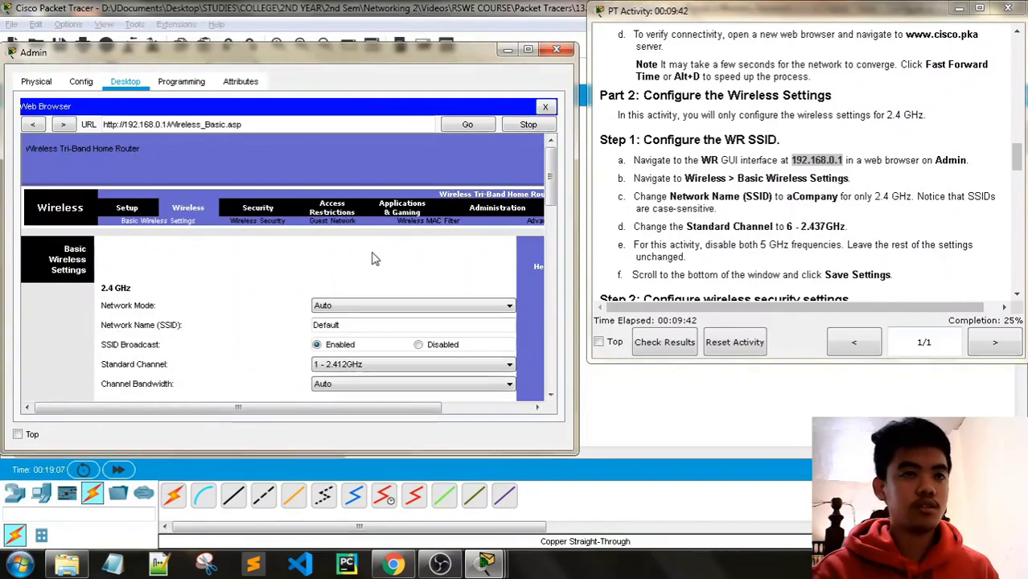
scroll(269, 249, down, 1)
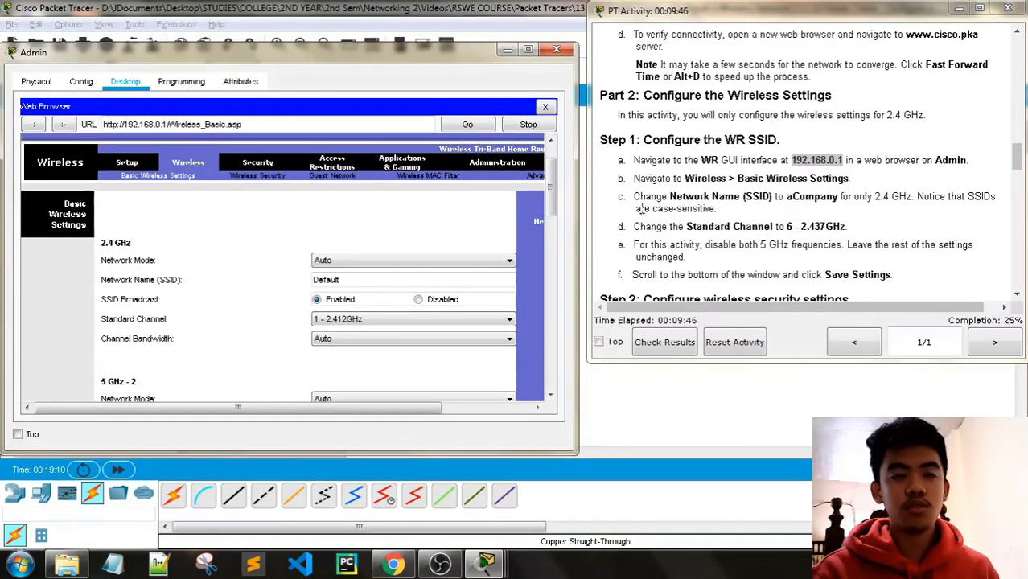
scroll(472, 218, down, 1)
click(370, 234)
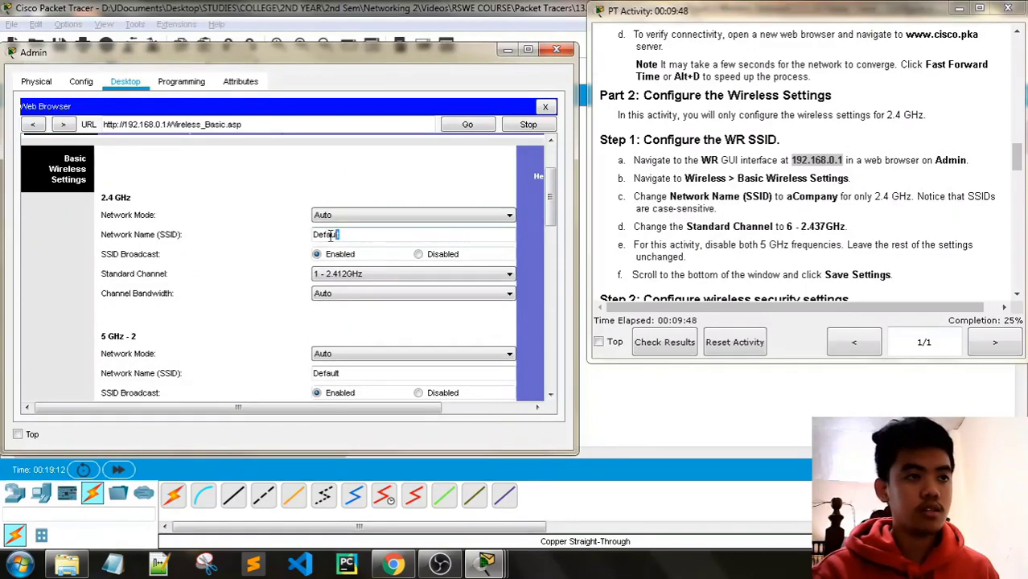
key(ctrl+a)
text(aCompan)
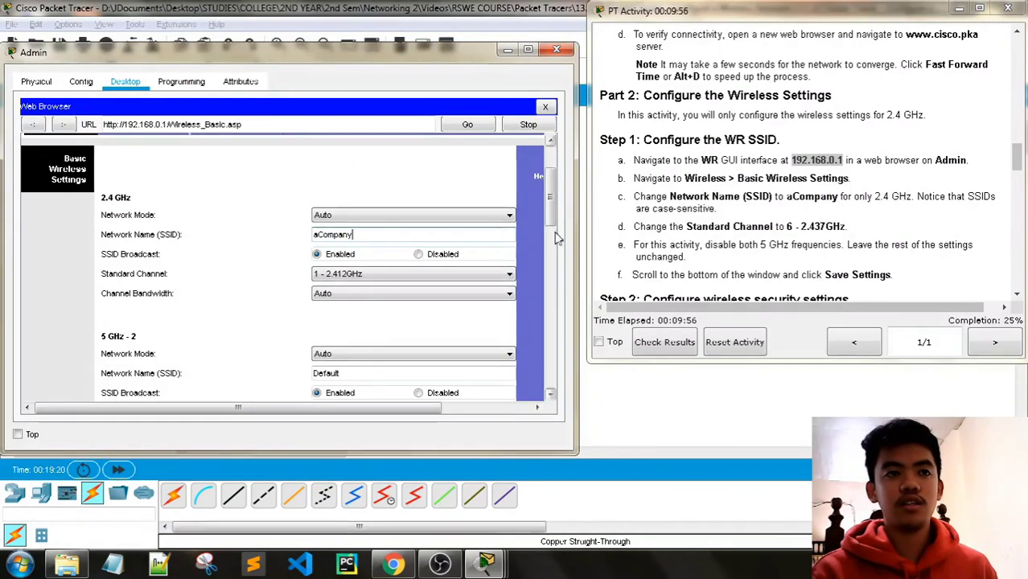
scroll(760, 240, down, 1)
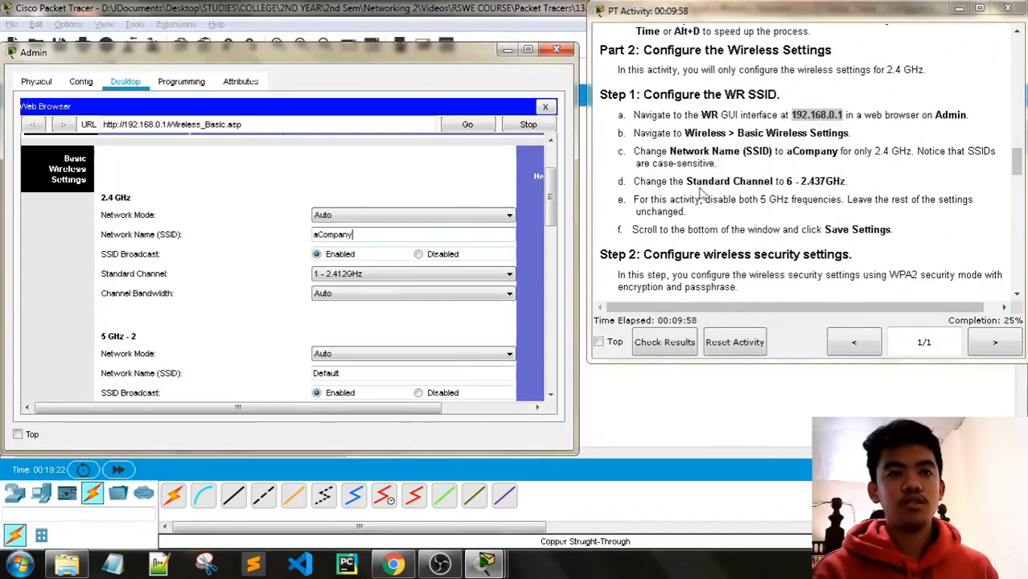
click(446, 274)
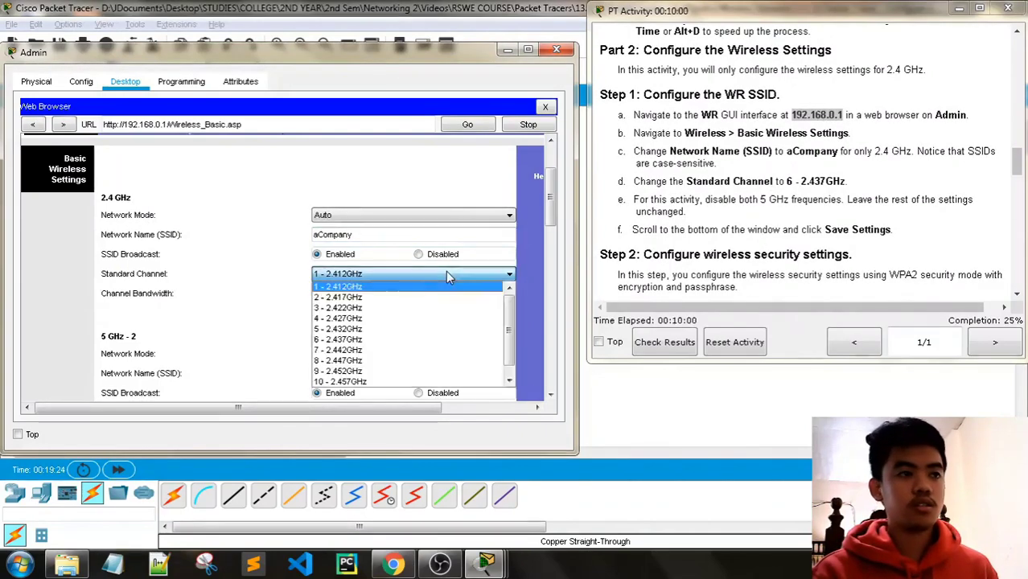
click(363, 339)
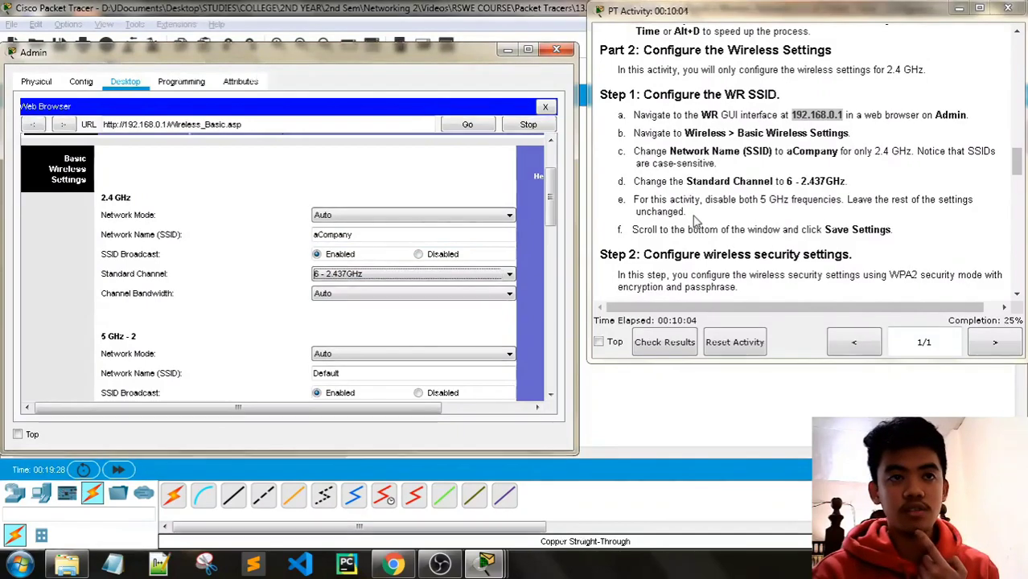
Disable SSID broadcast on both the 5 GHz - 2 and 5 GHz - 1 bands
scroll(692, 245, down, 2)
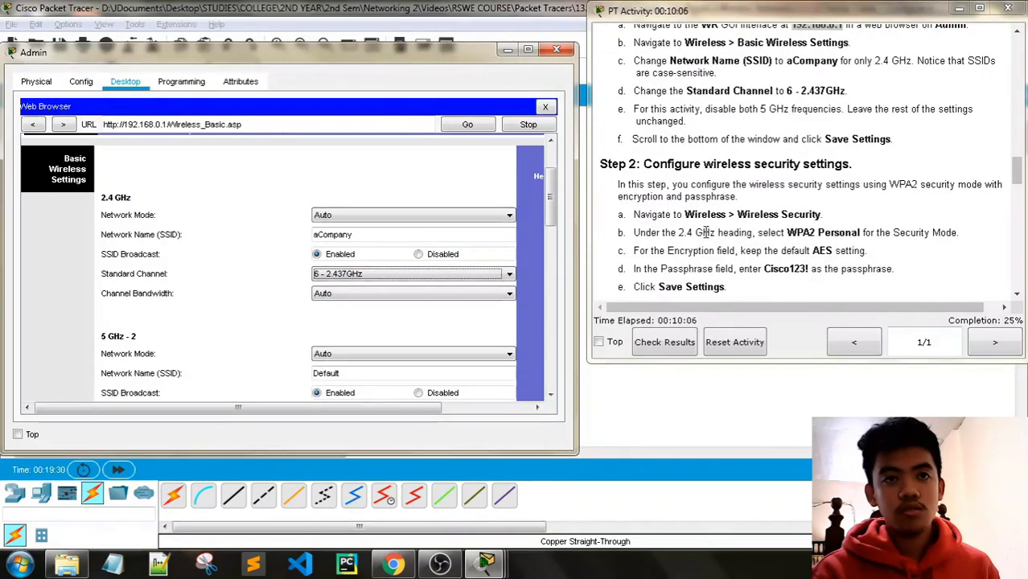
scroll(707, 232, up, 1)
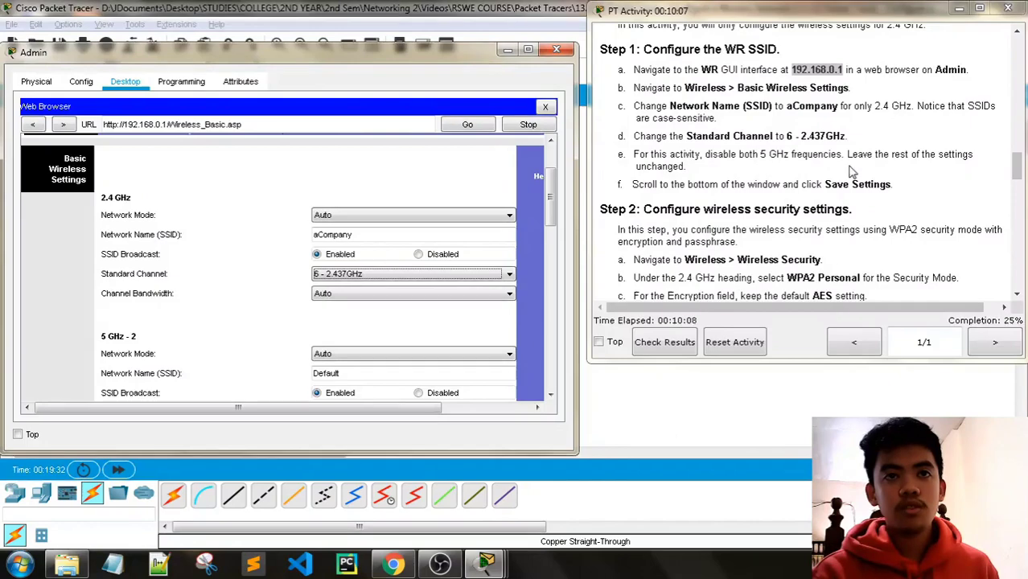
scroll(852, 171, up, 1)
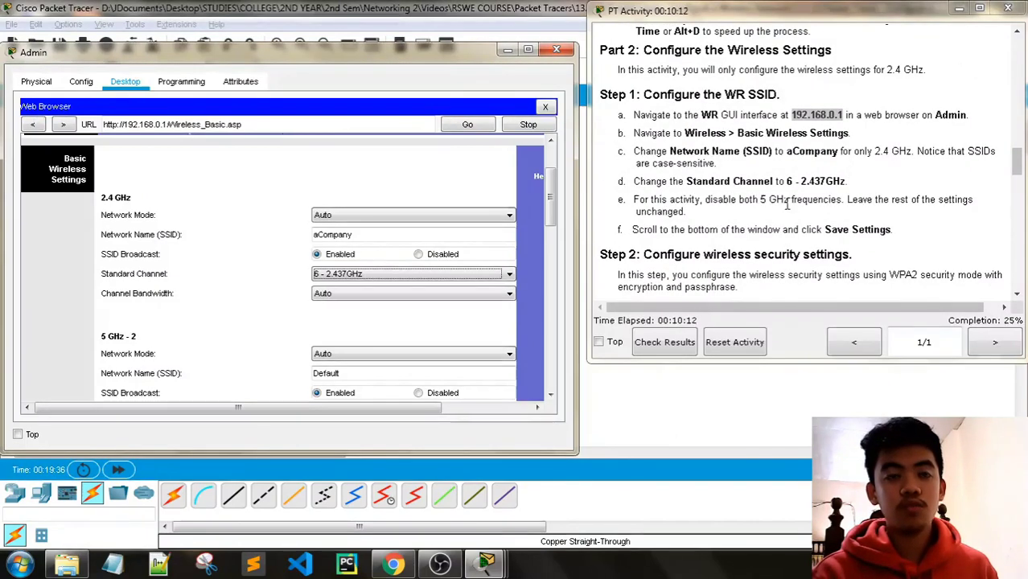
scroll(351, 266, down, 3)
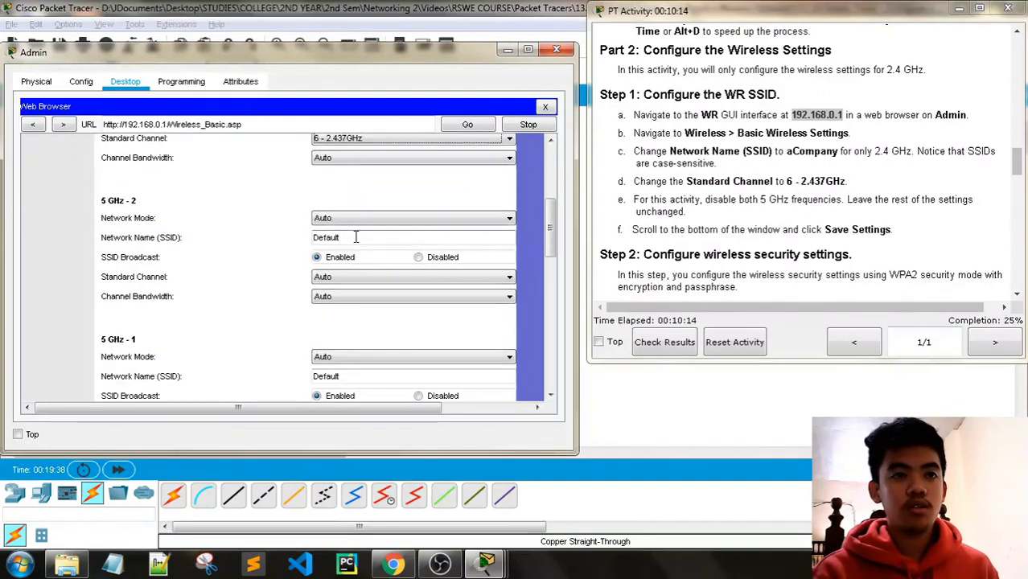
click(418, 257)
scroll(420, 265, down, 1)
scroll(427, 310, down, 2)
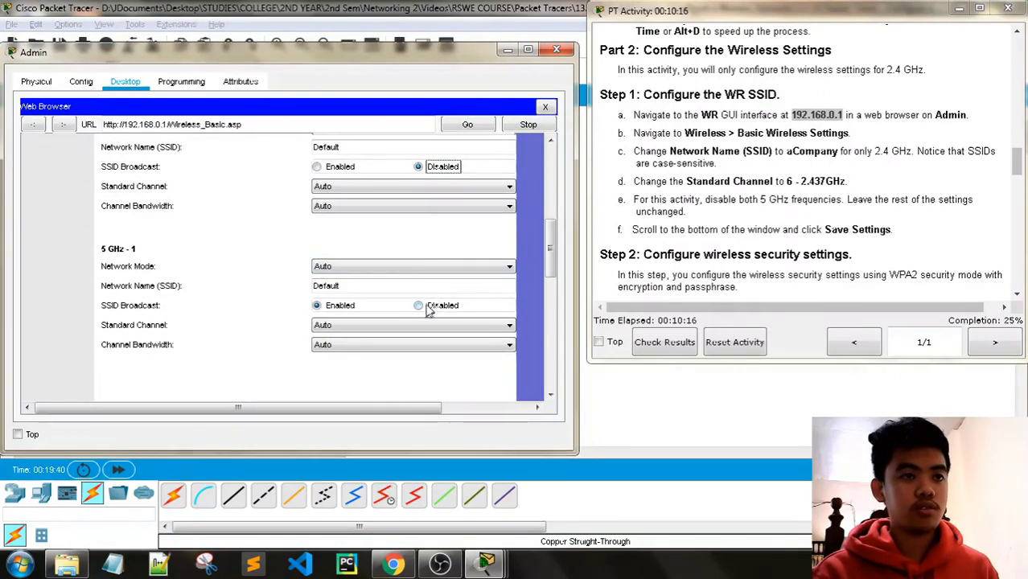
click(418, 304)
Save the basic wireless settings and review the updated page
scroll(475, 300, up, 3)
scroll(476, 302, up, 3)
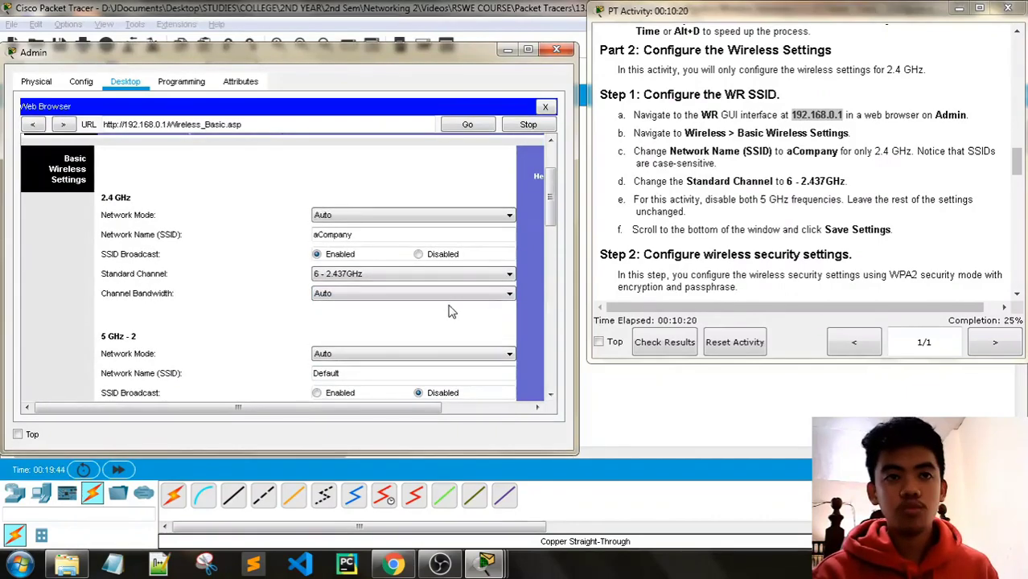
scroll(288, 322, down, 9)
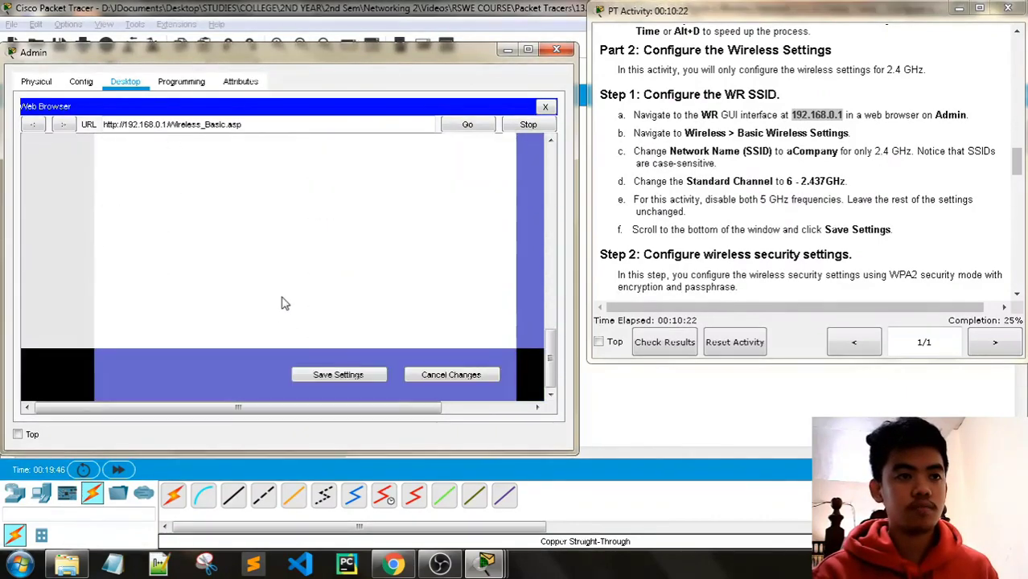
click(342, 375)
scroll(756, 233, down, 3)
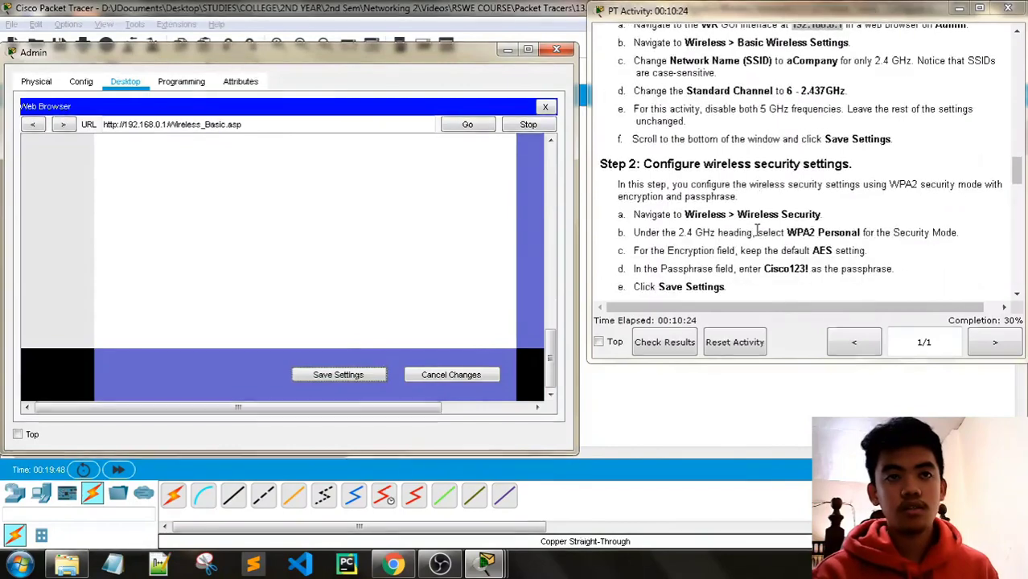
scroll(756, 215, down, 1)
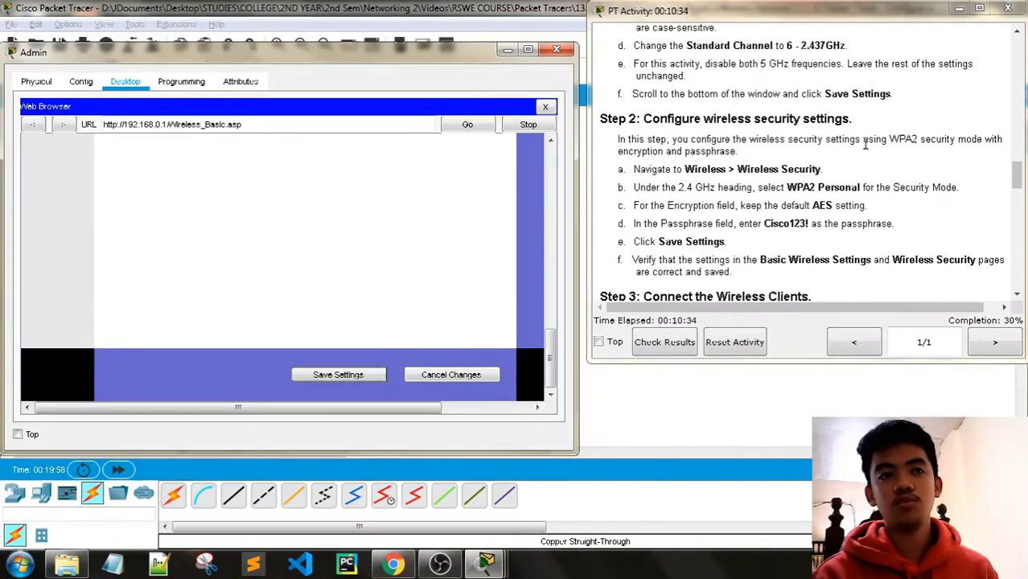
scroll(413, 275, up, 10)
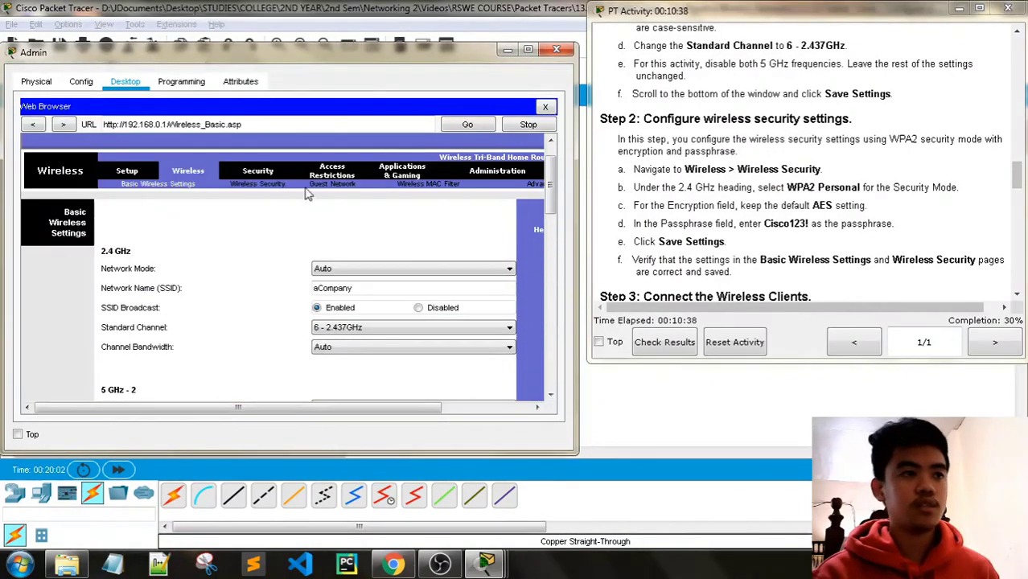
Set the 2.4 GHz security mode to WPA2 Personal with AES and save it
click(248, 186)
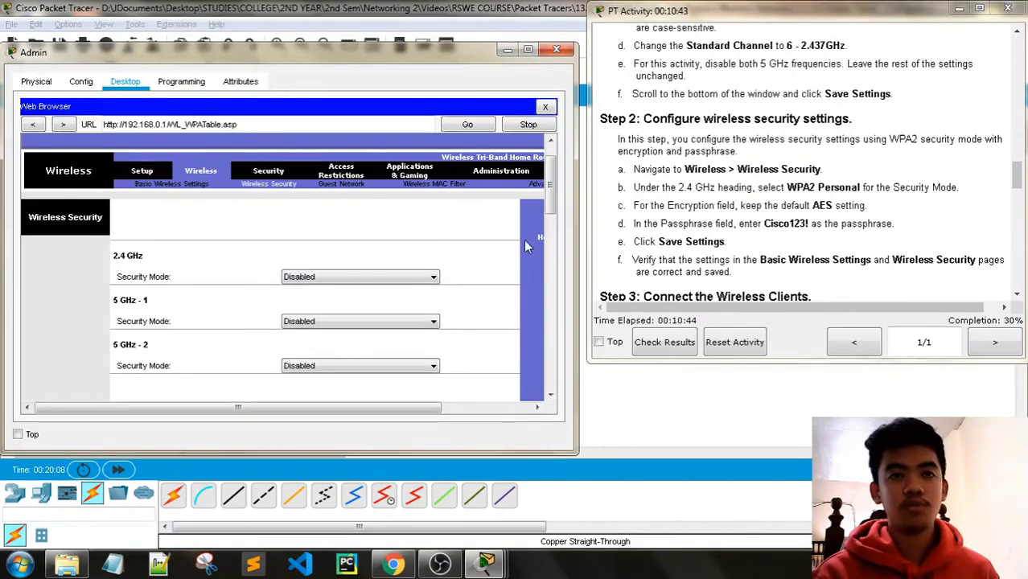
click(418, 276)
click(343, 333)
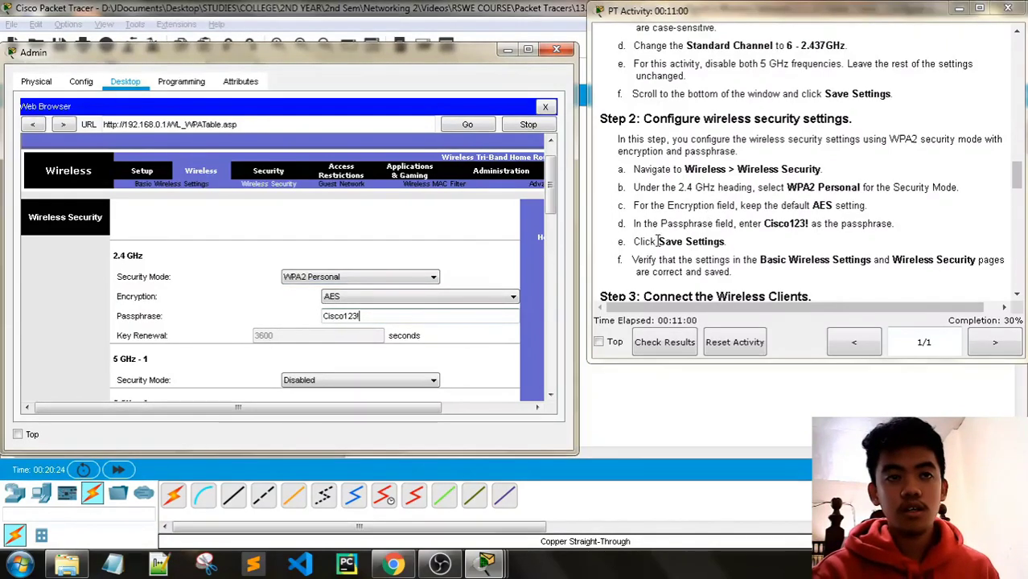
scroll(207, 257, down, 10)
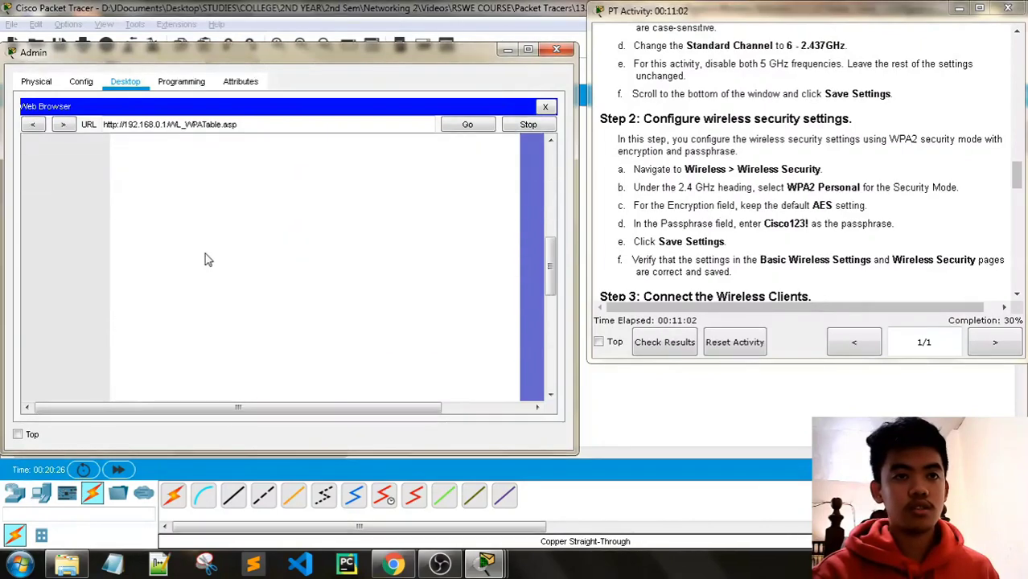
click(341, 378)
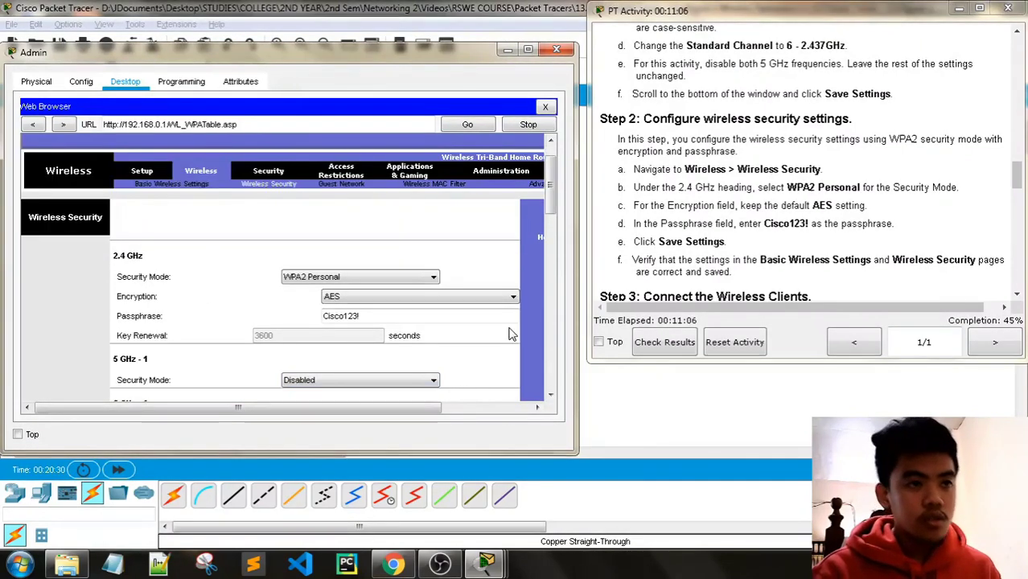
scroll(738, 258, down, 1)
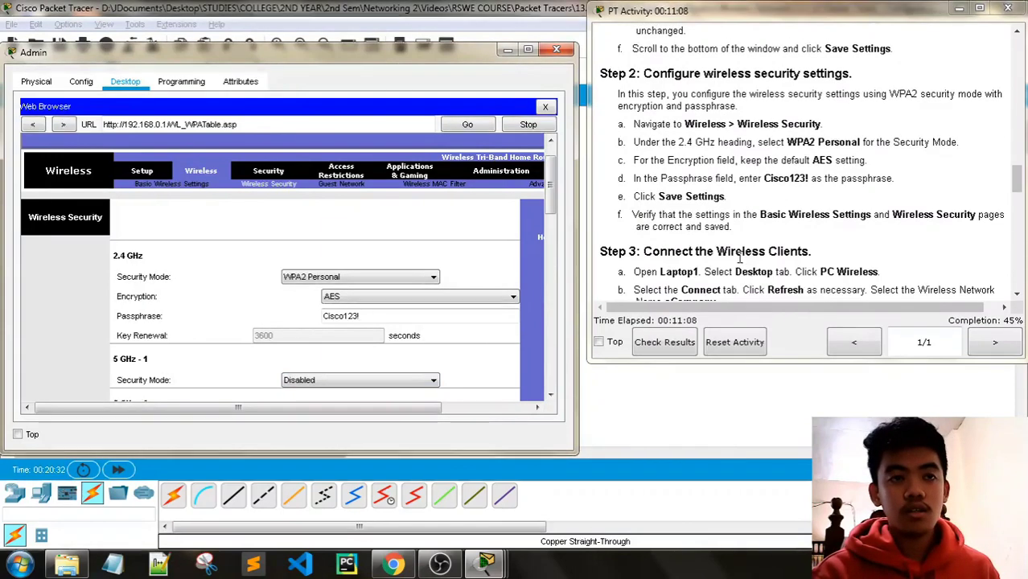
scroll(734, 225, down, 1)
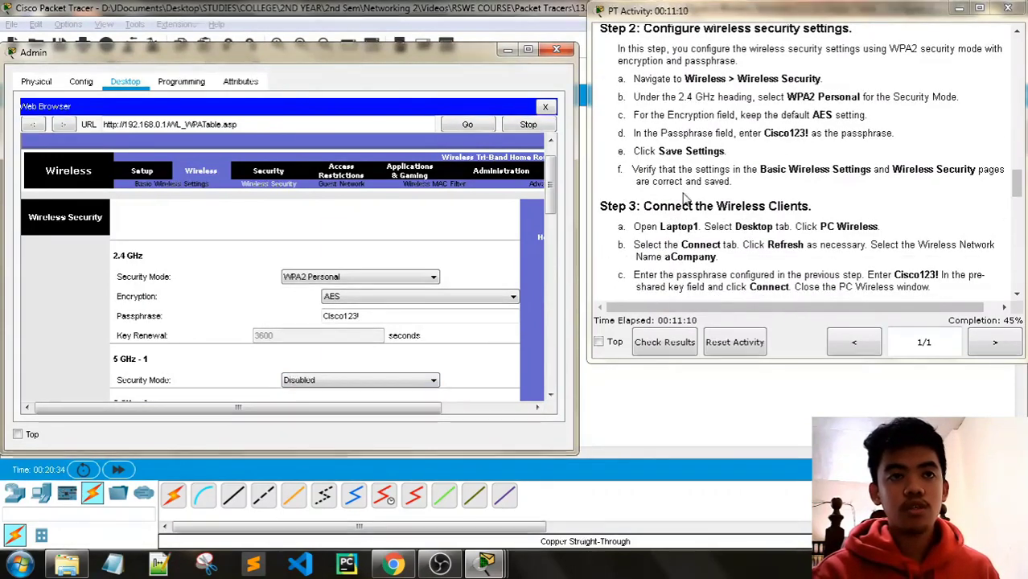
scroll(700, 201, down, 2)
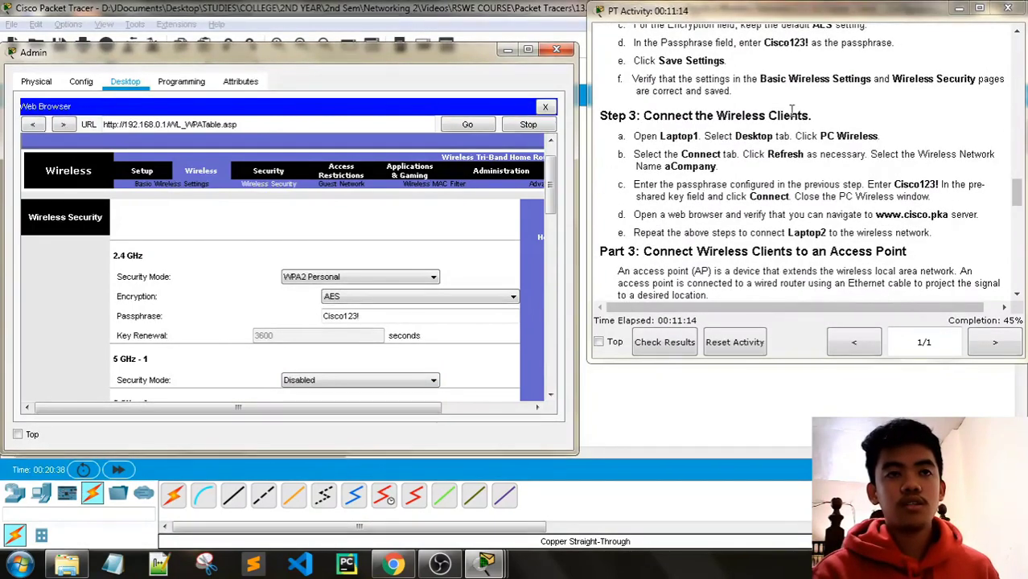
Close Admin's window and open Laptop1's desktop beside the instructions
click(556, 49)
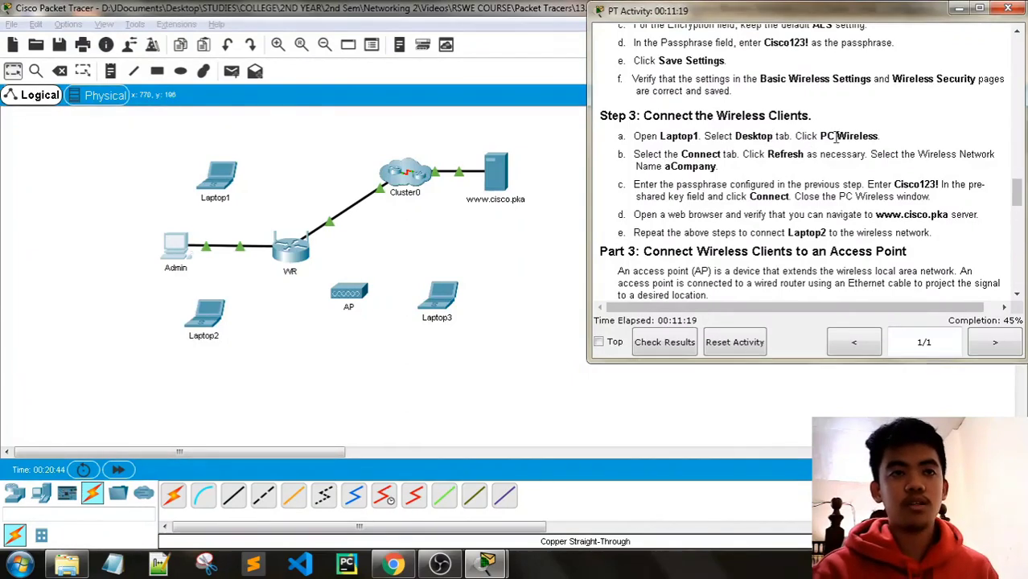
click(214, 188)
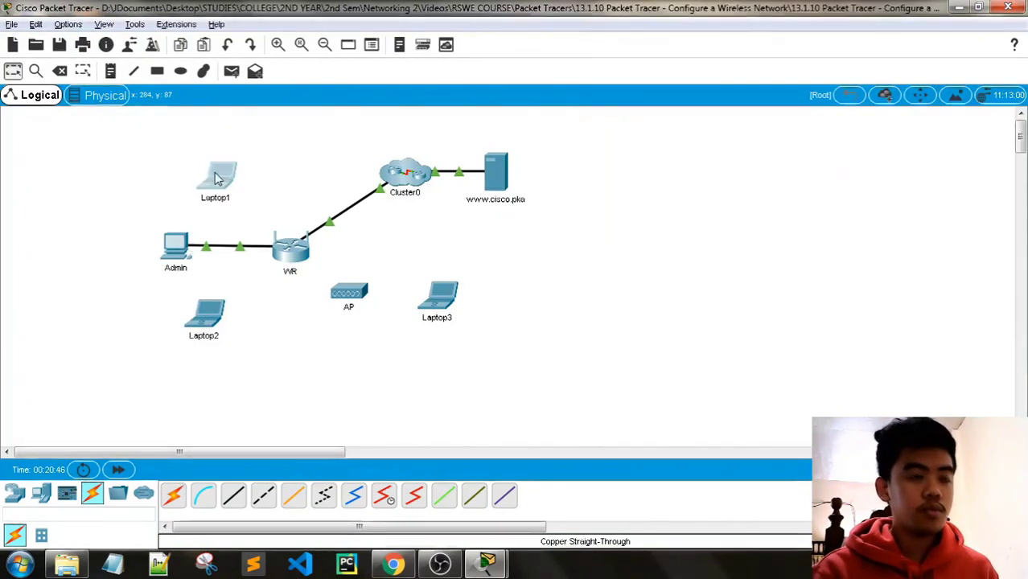
drag(478, 74, 245, 66)
mouse_move(512, 571)
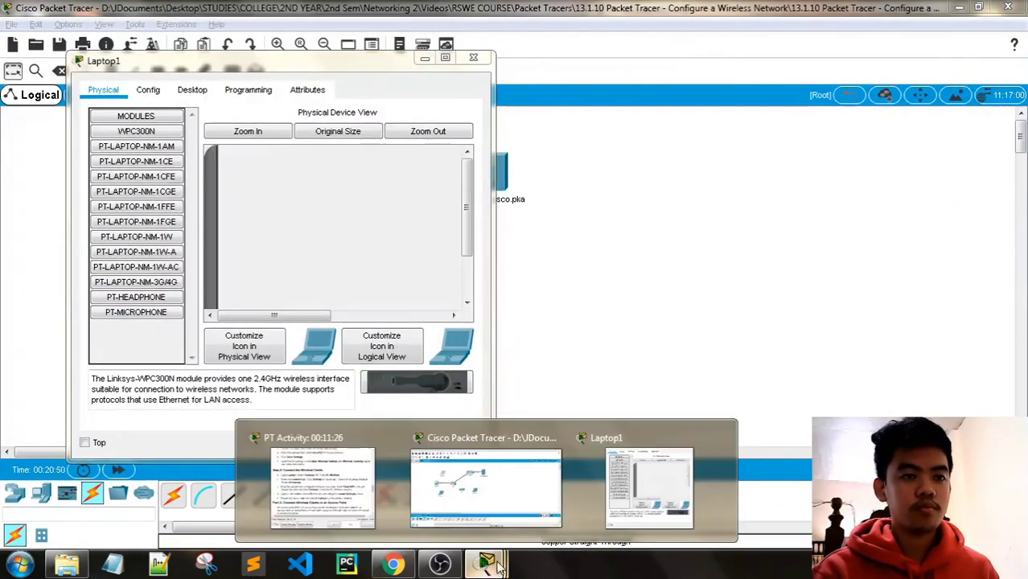
click(330, 491)
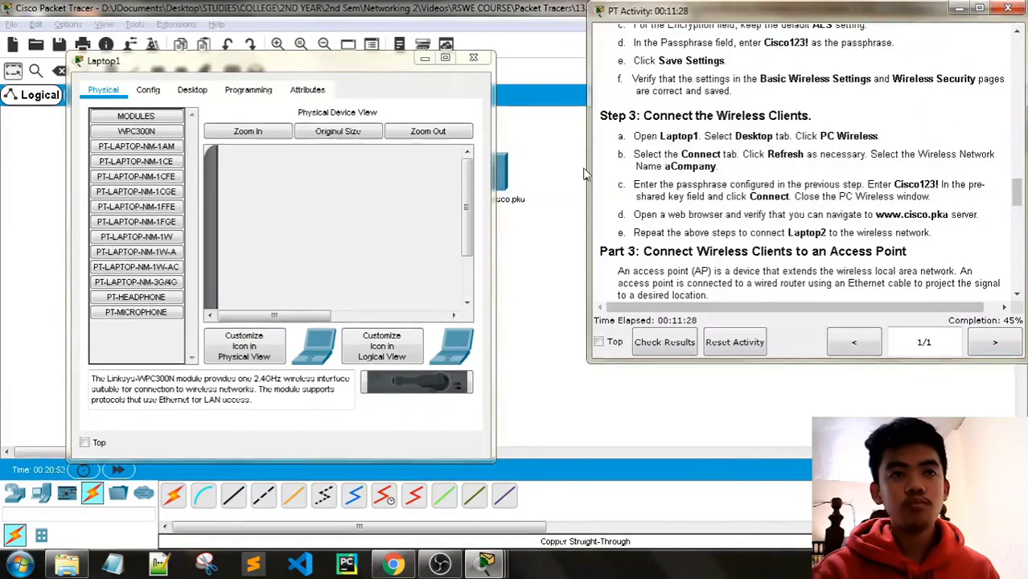
click(193, 90)
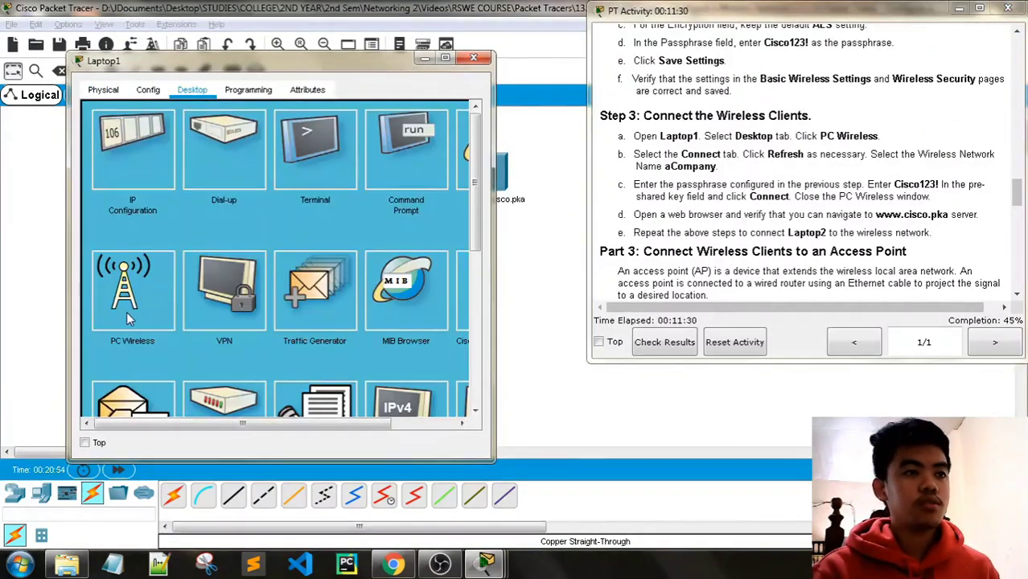
Connect Laptop1 to the aCompany network using the lab pre-shared key
click(127, 318)
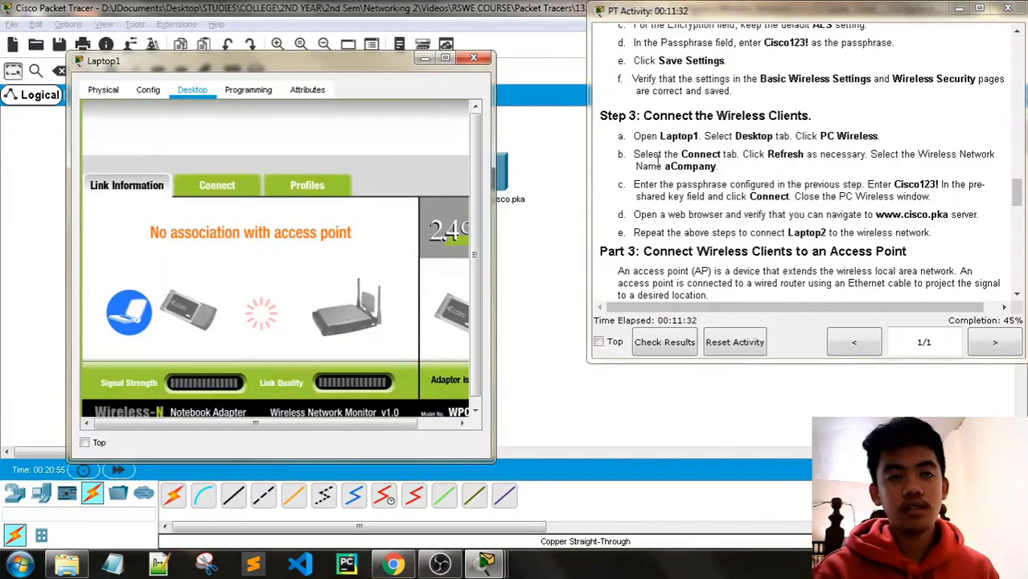
click(219, 193)
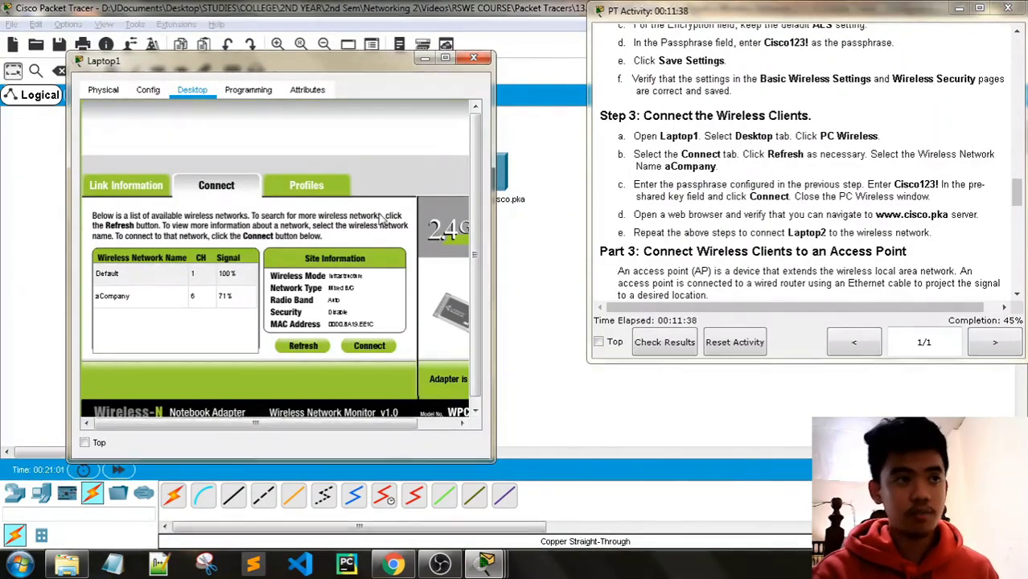
click(179, 299)
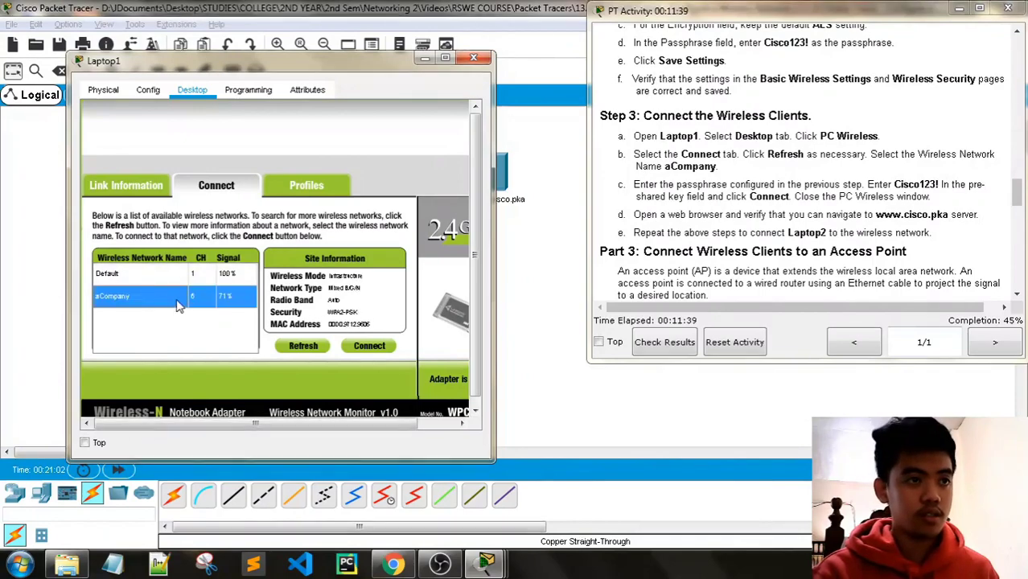
click(372, 349)
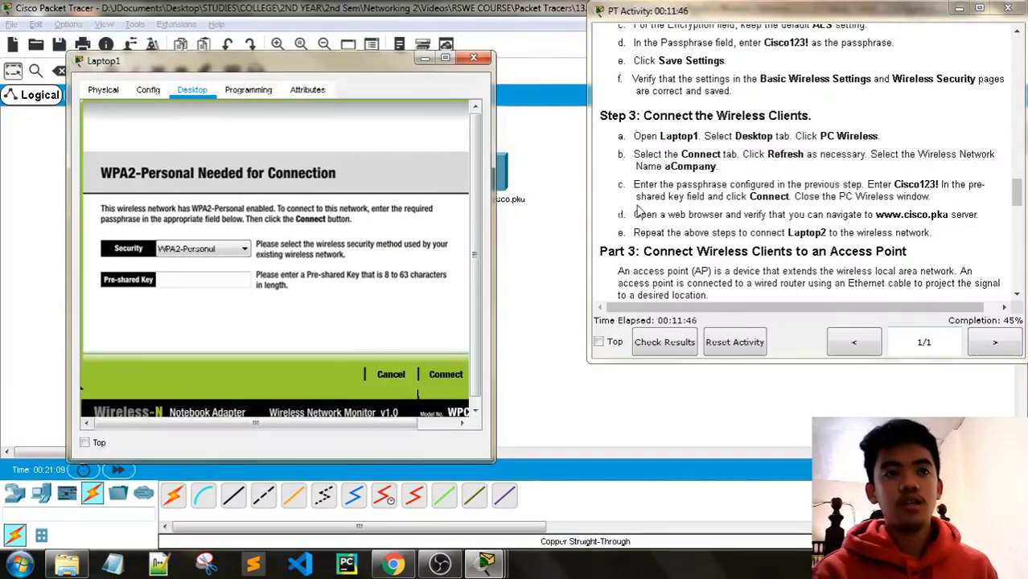
click(207, 281)
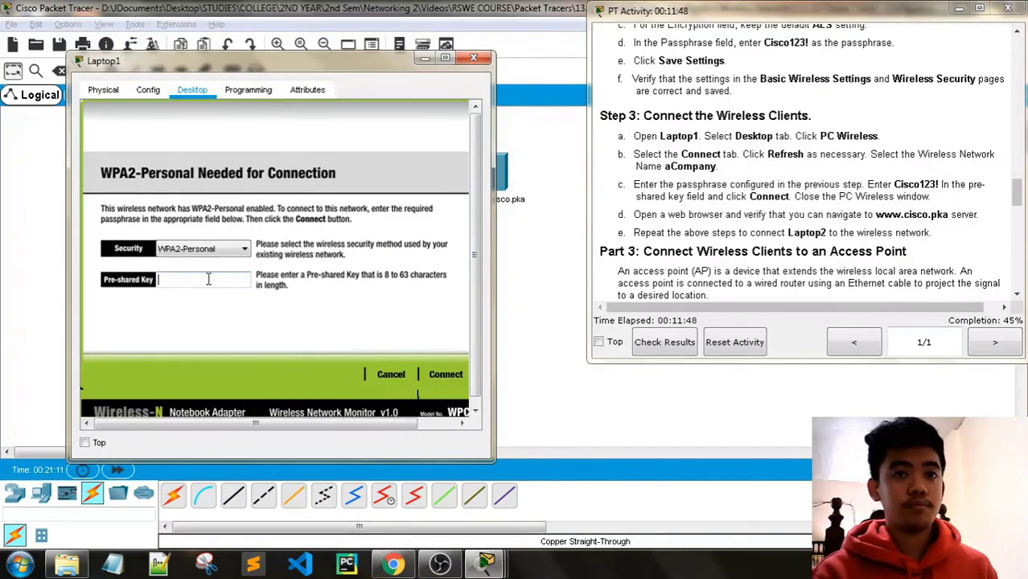
text(Cisco)
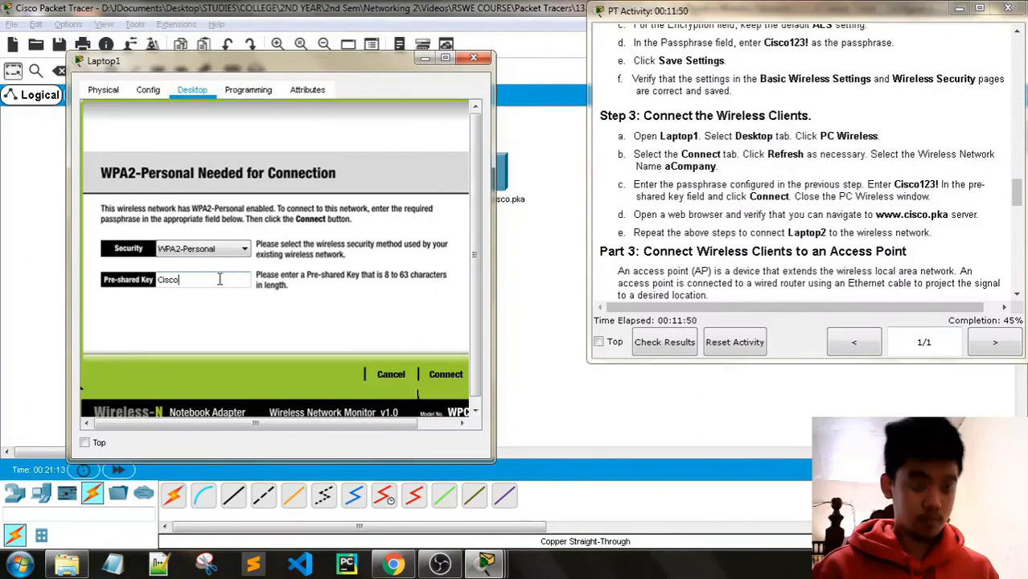
text(123!)
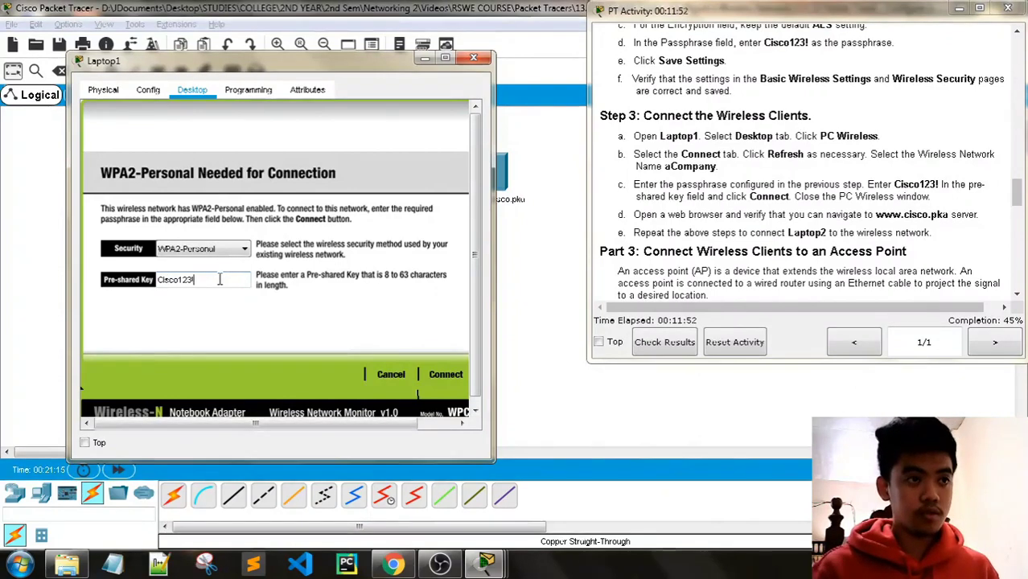
click(447, 374)
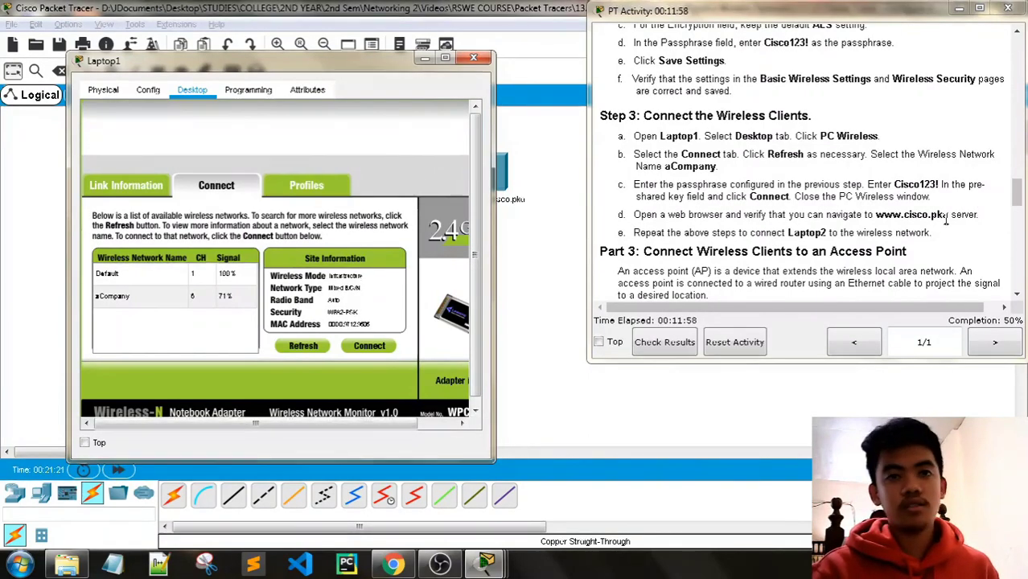
drag(950, 214, 876, 214)
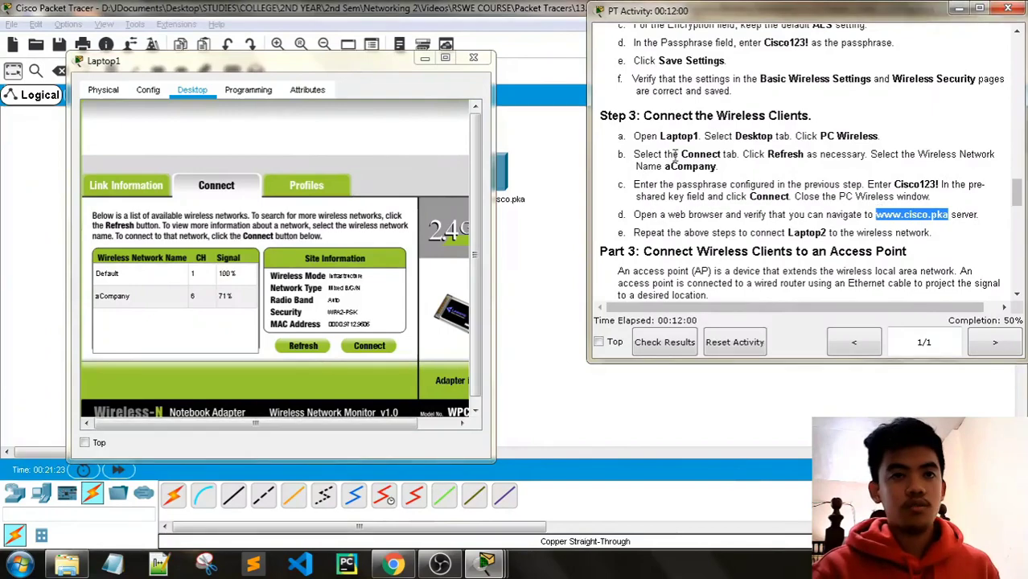
click(200, 91)
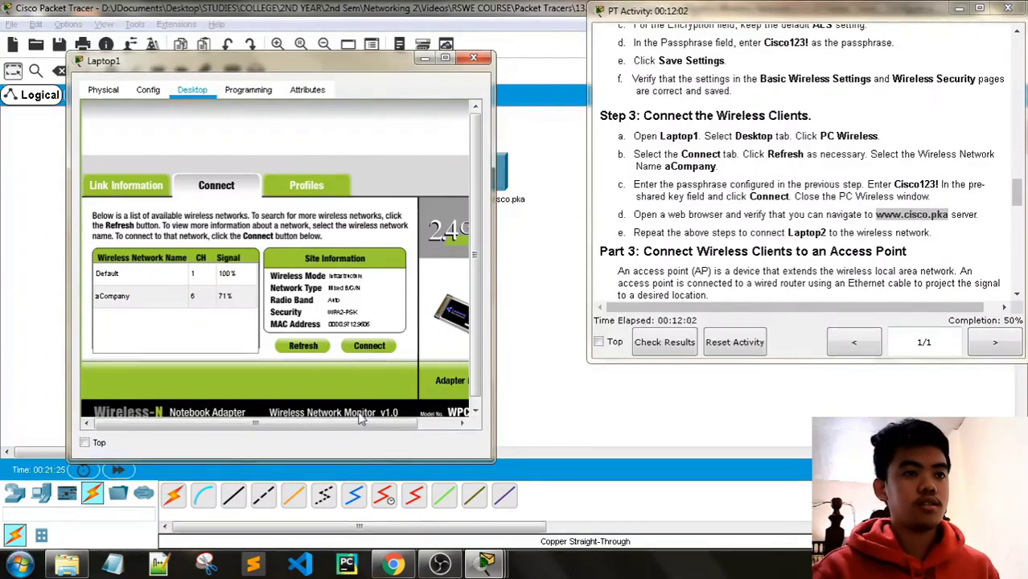
drag(362, 422, 405, 422)
click(448, 134)
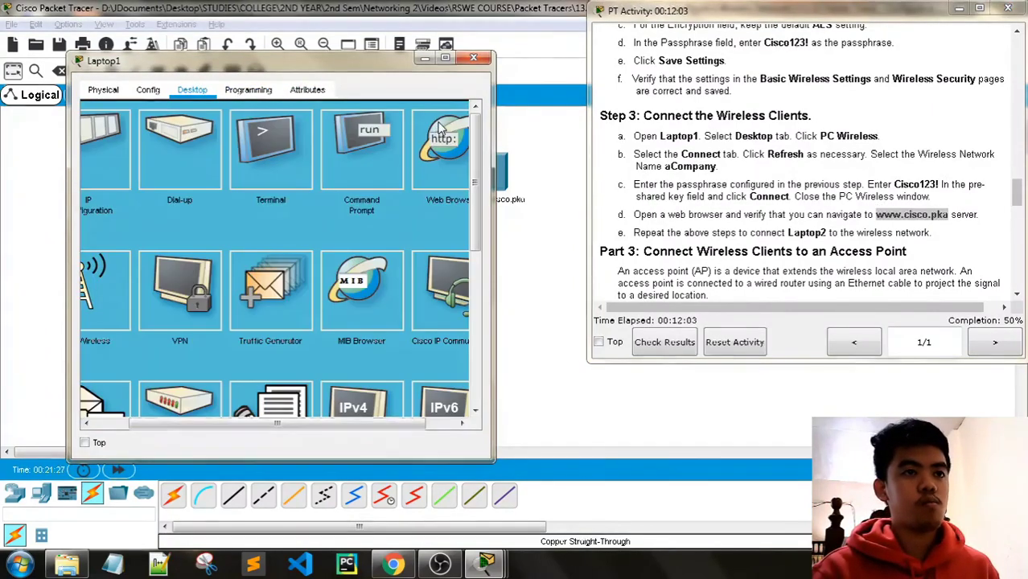
click(442, 186)
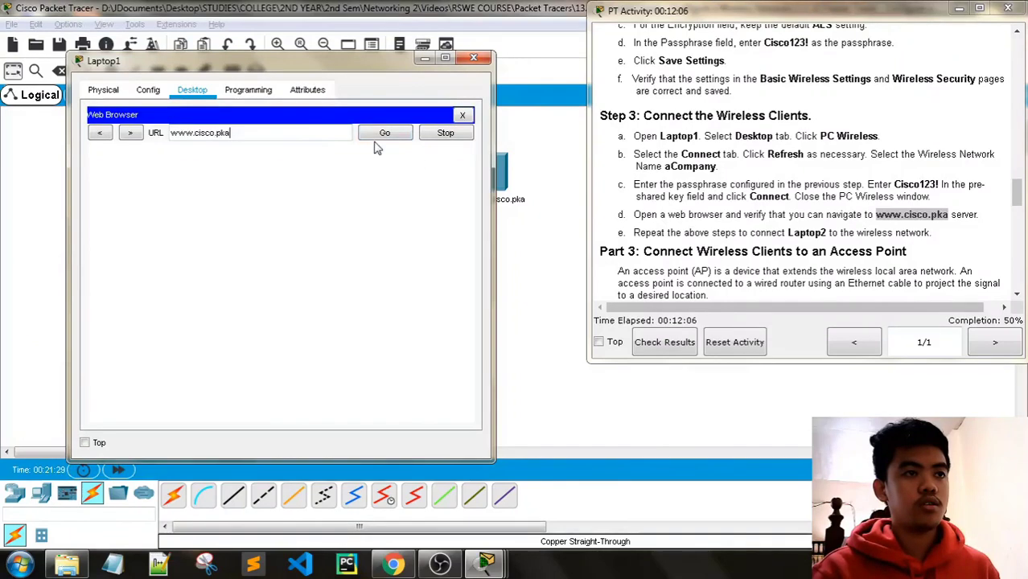
click(383, 135)
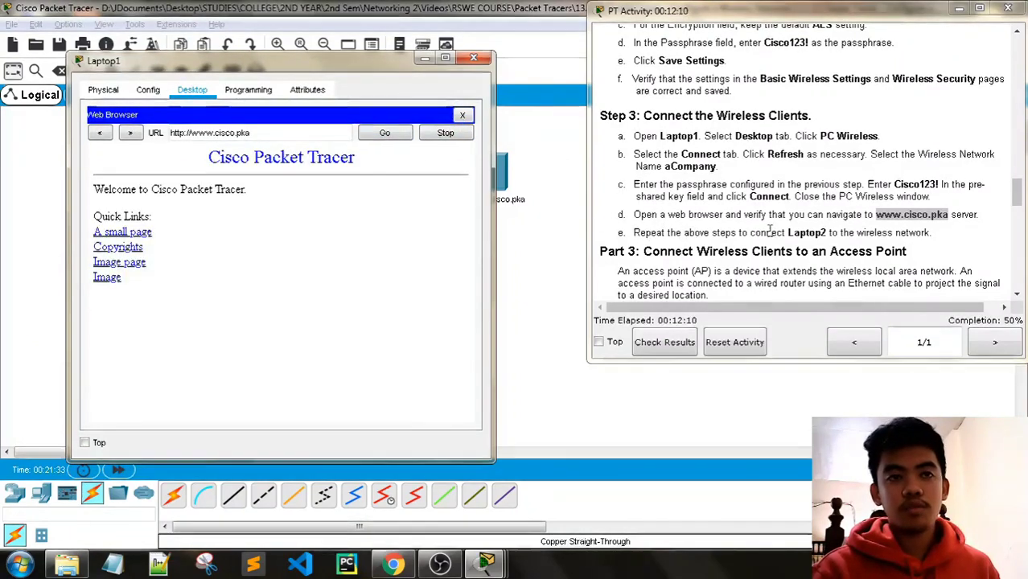
click(474, 58)
Refresh Laptop2's network list and join aCompany with the pre-shared key
click(207, 317)
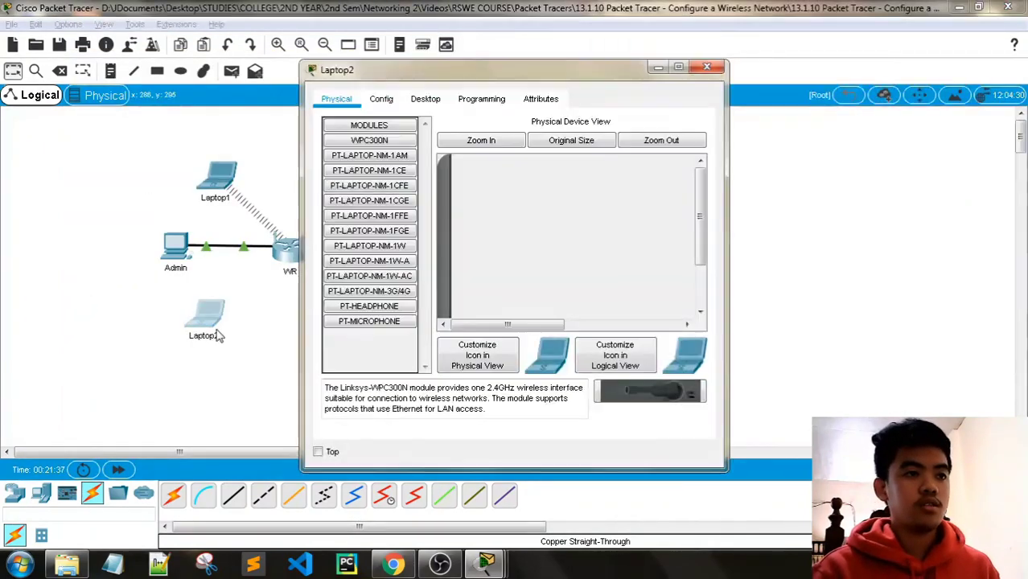
click(425, 99)
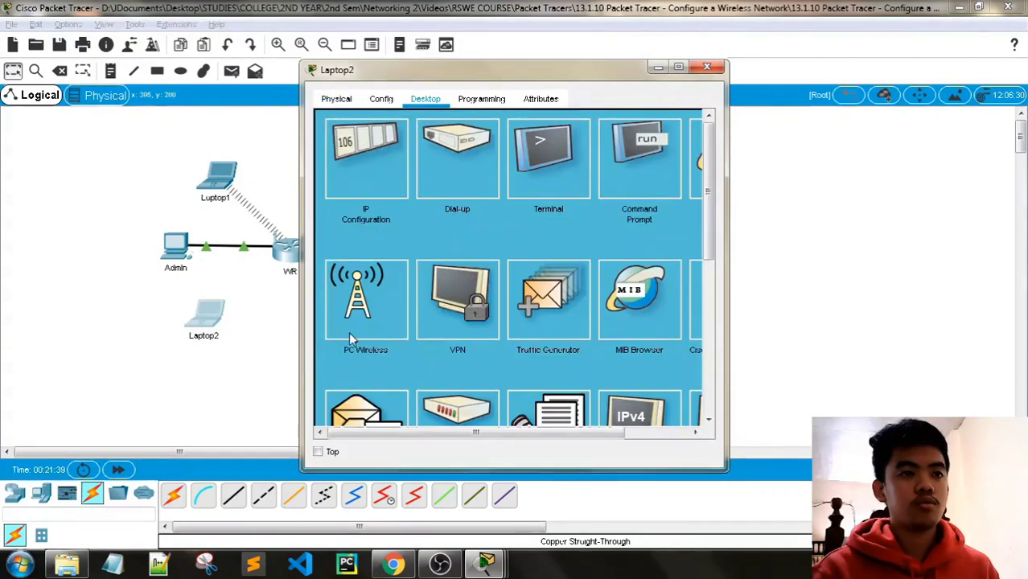
click(350, 326)
click(454, 199)
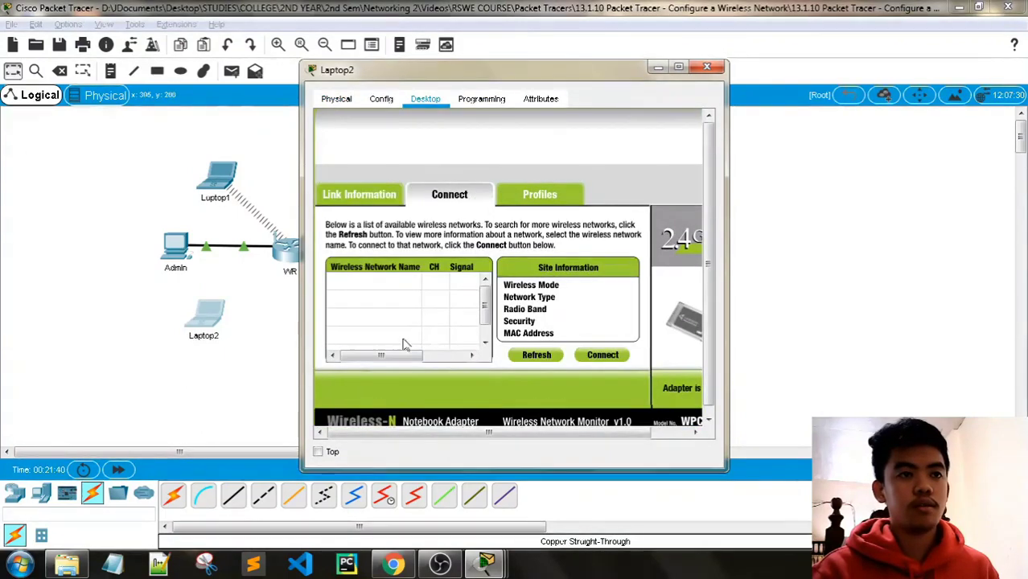
click(538, 354)
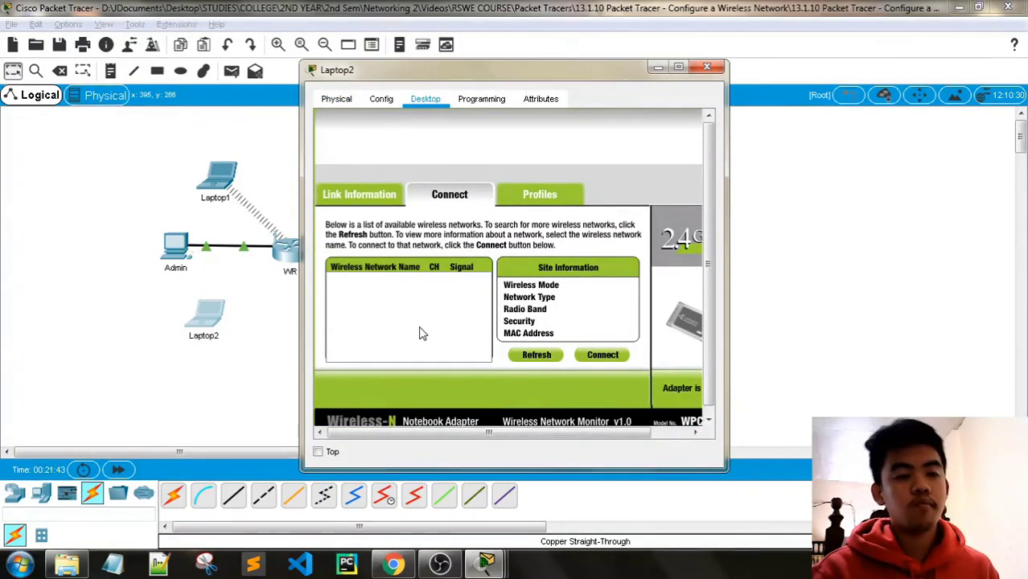
click(390, 309)
click(603, 355)
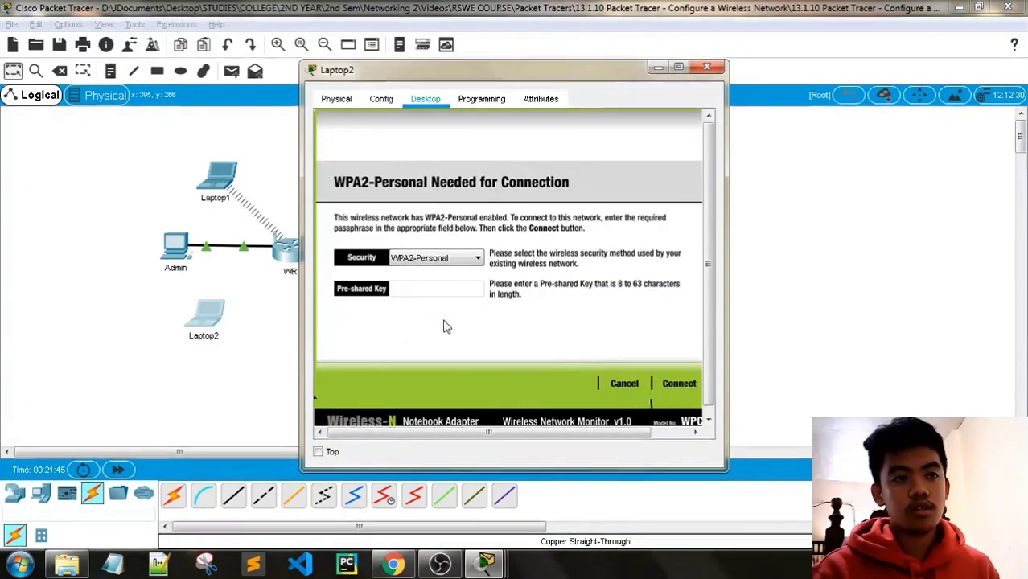
click(431, 291)
text(Cisco123)
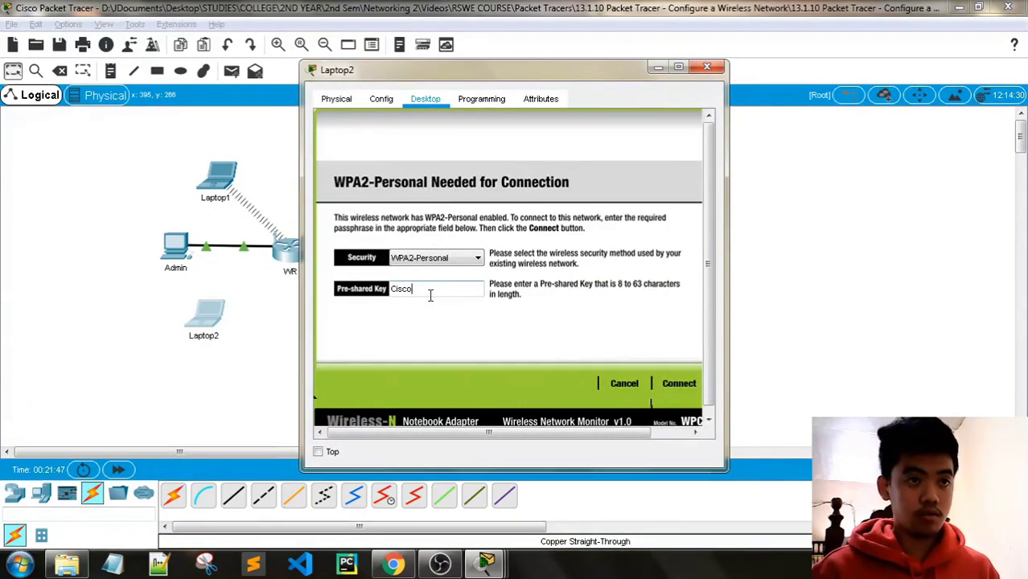
click(672, 383)
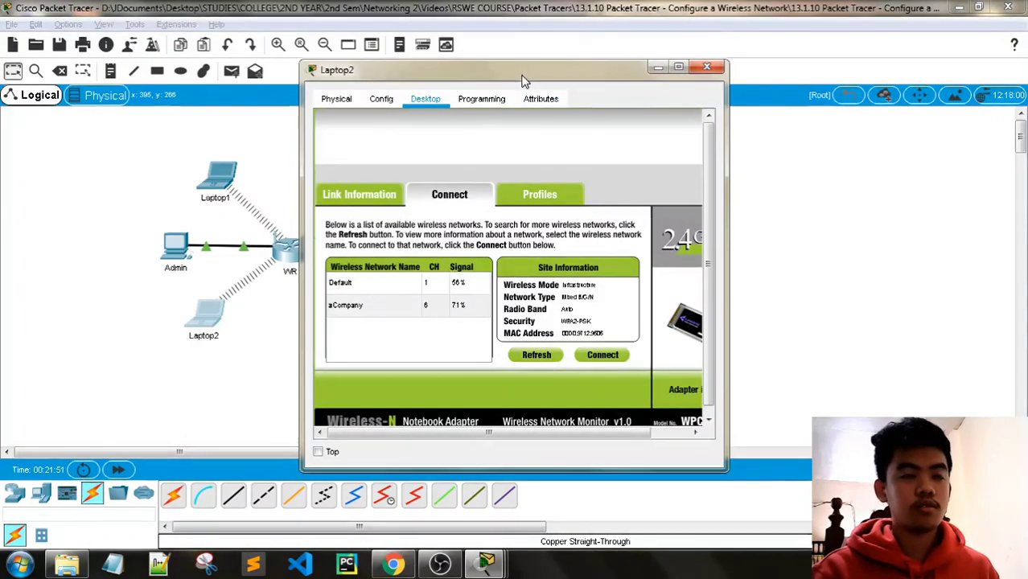
drag(531, 70, 389, 65)
mouse_move(486, 565)
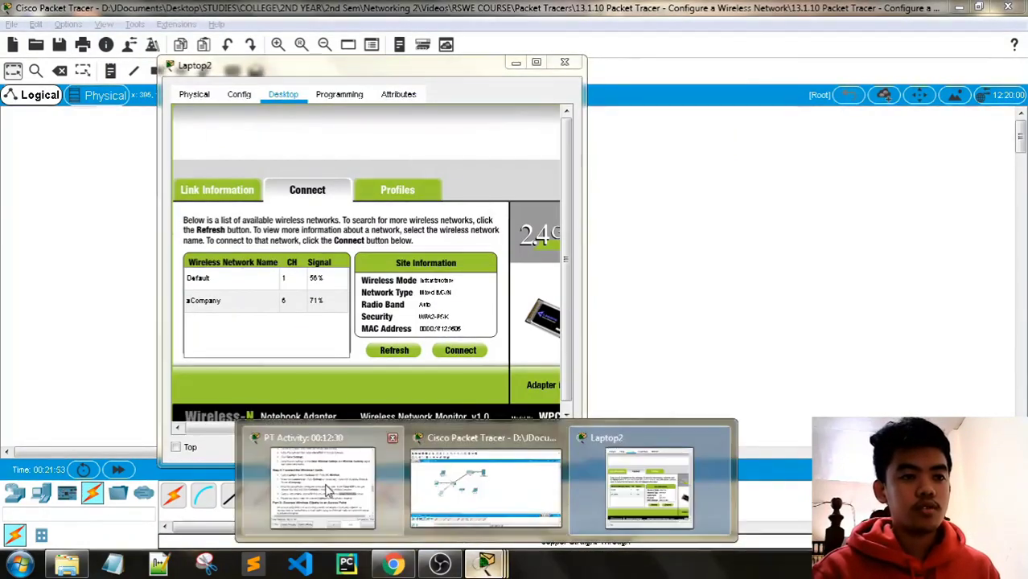
click(329, 486)
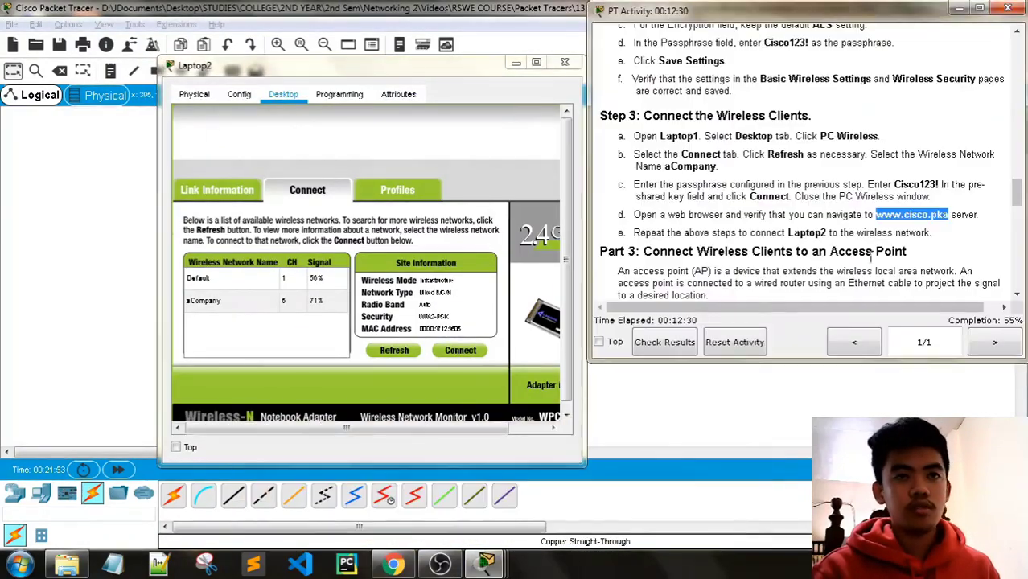
drag(472, 427, 509, 424)
click(543, 119)
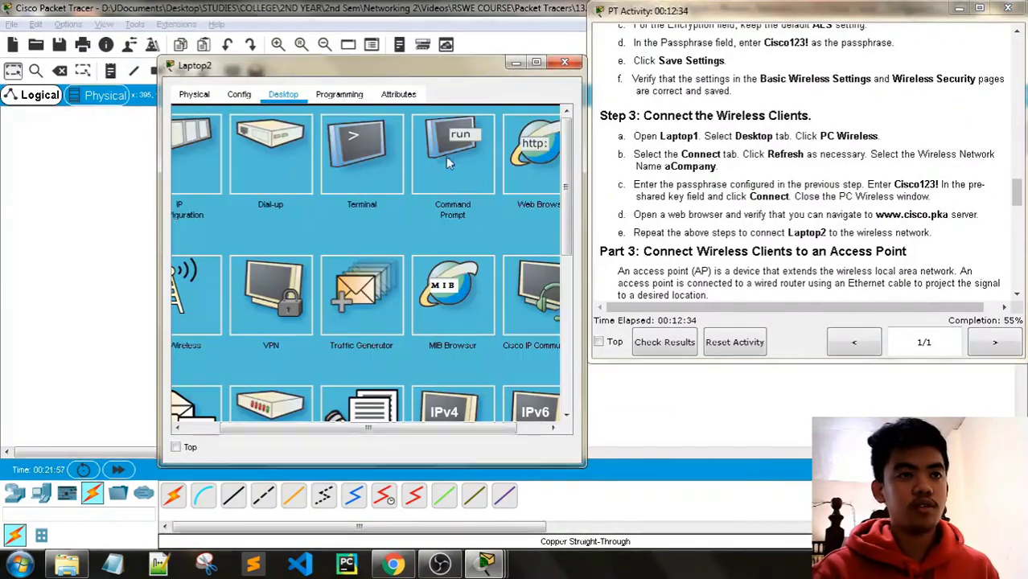
click(527, 173)
click(375, 138)
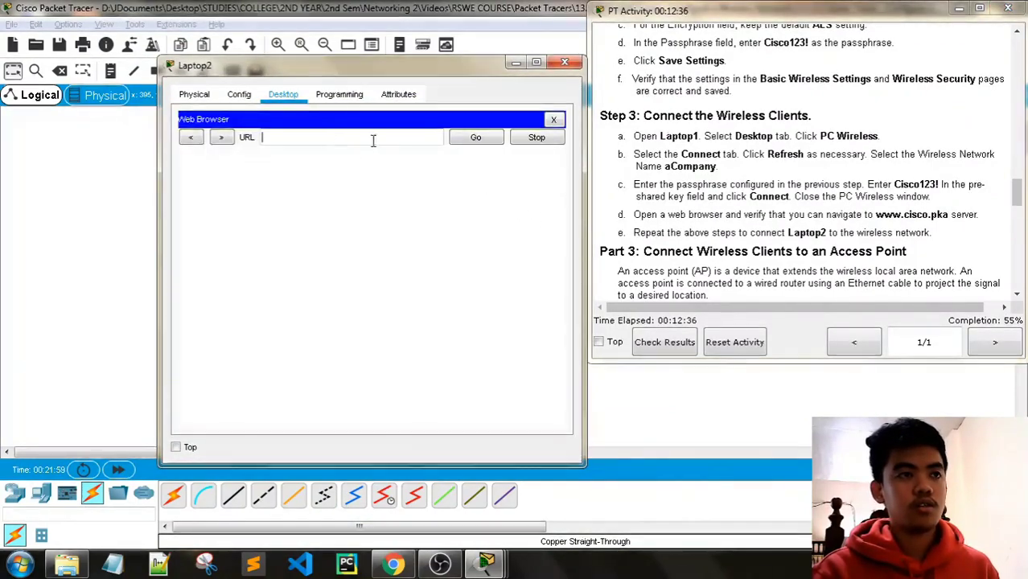
text(www.cisco.pka)
click(464, 143)
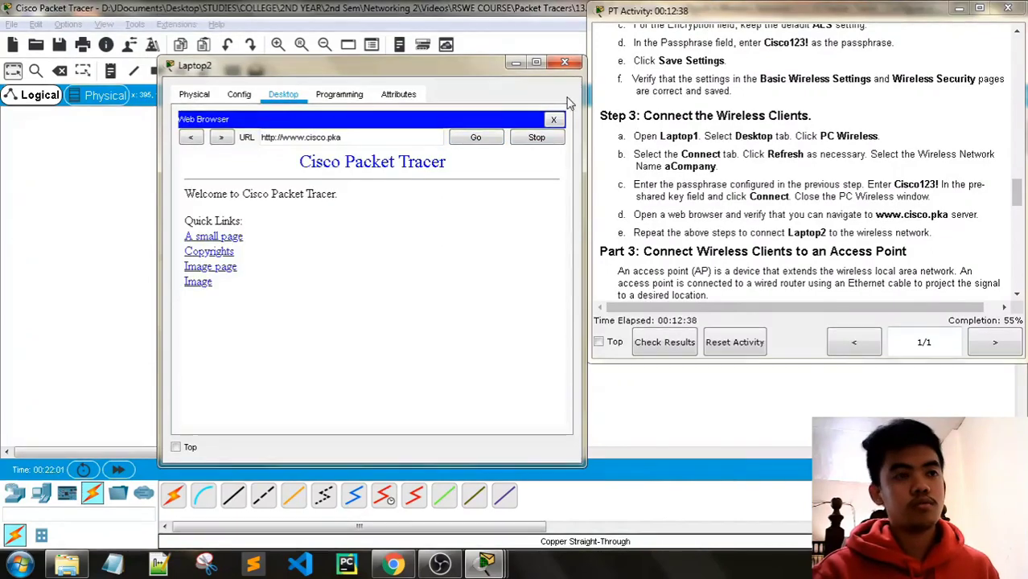
click(566, 64)
scroll(704, 142, down, 3)
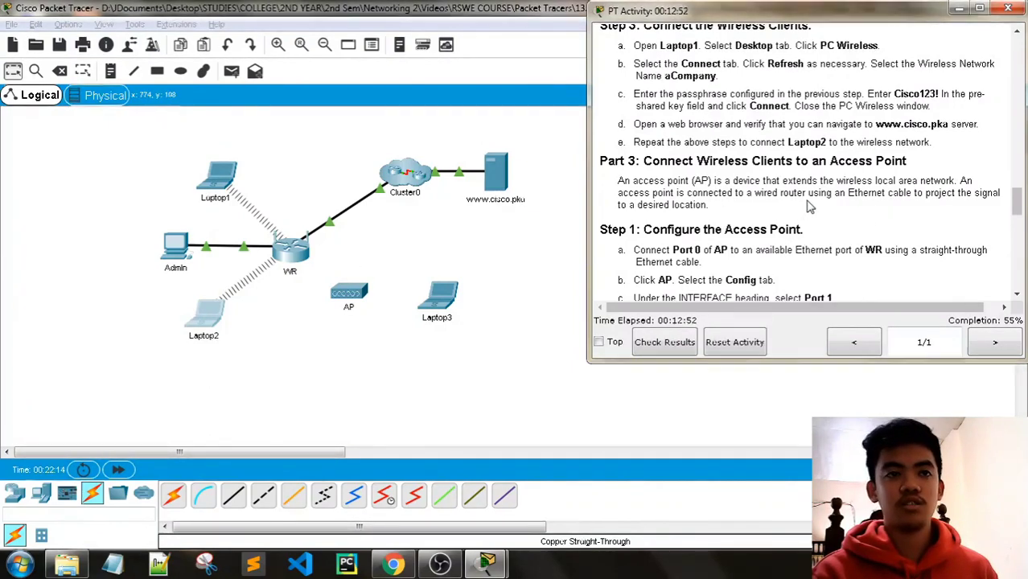
Cable the AP's Port 0 to WR's GigabitEthernet 2 with copper straight-through
scroll(809, 201, down, 1)
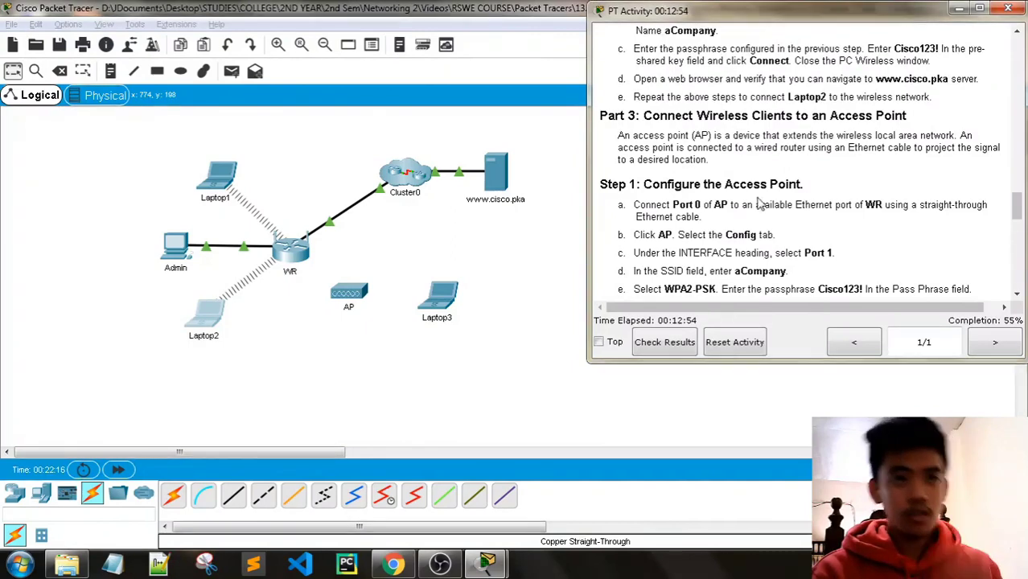
scroll(779, 207, down, 1)
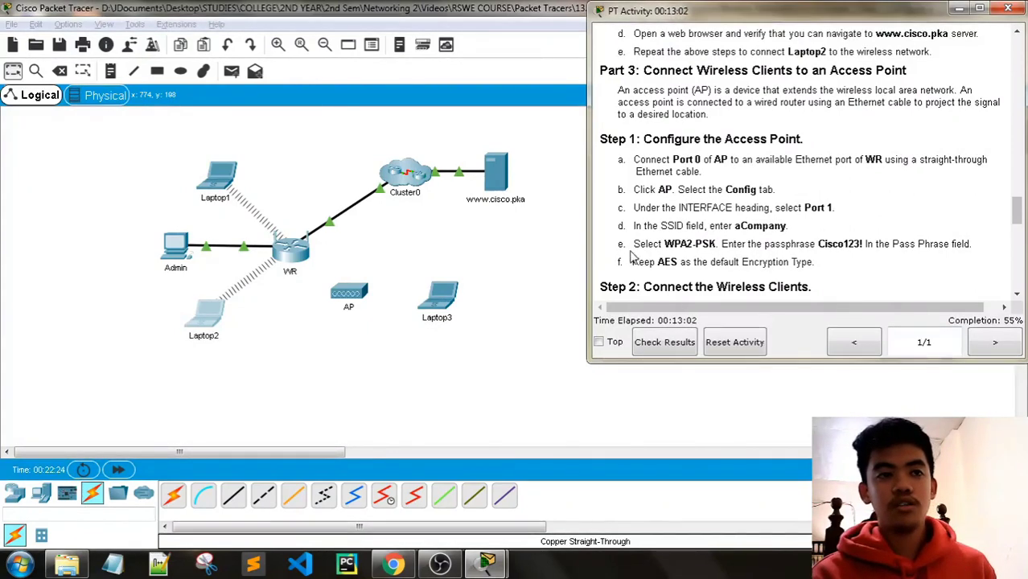
click(233, 495)
click(349, 293)
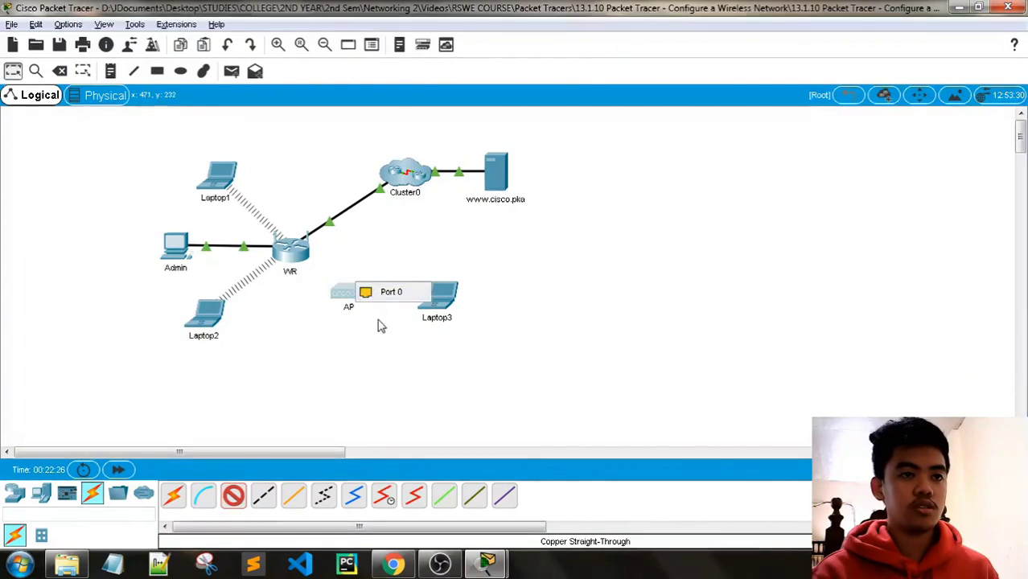
click(389, 292)
click(299, 252)
click(352, 258)
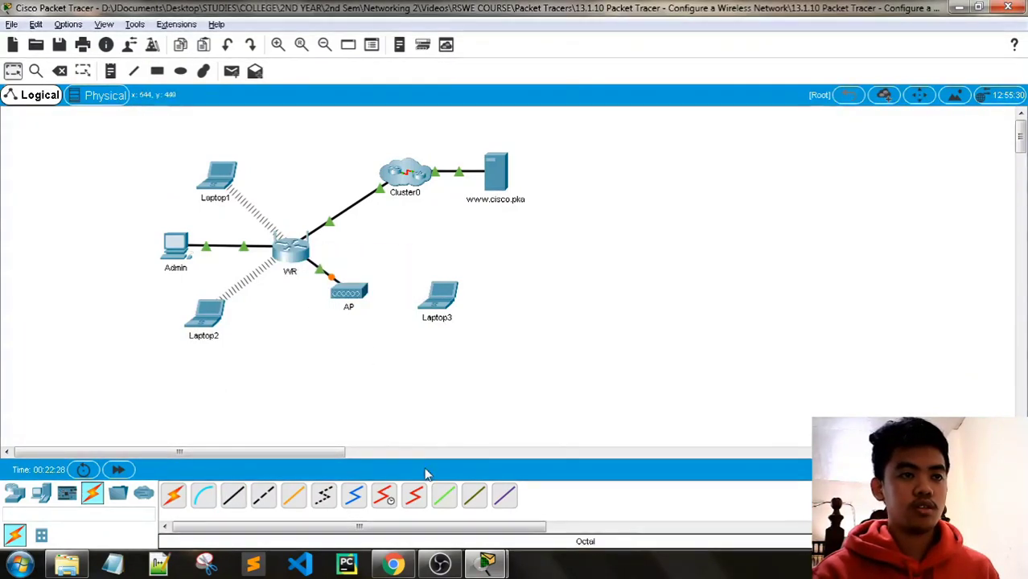
click(391, 472)
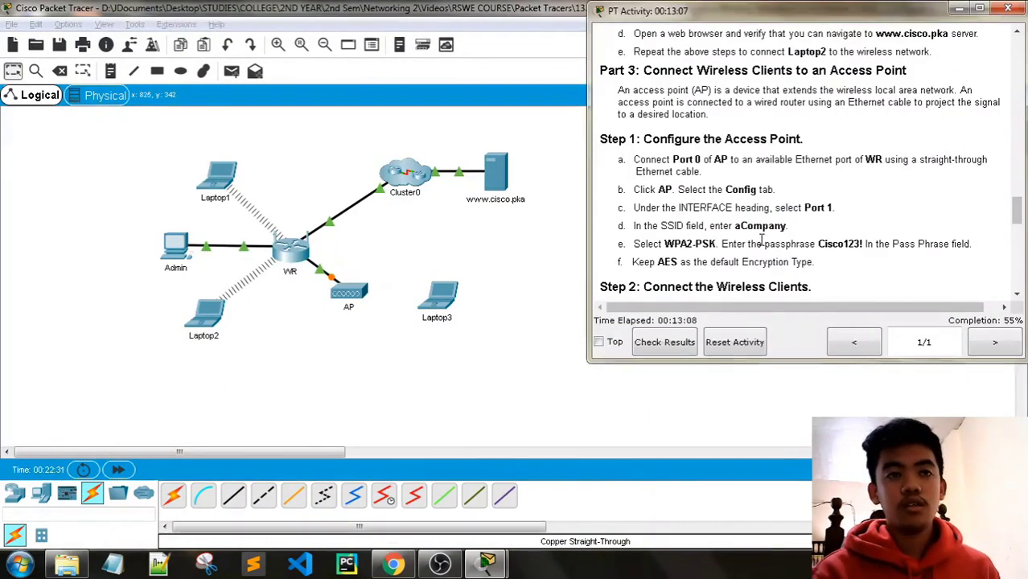
scroll(755, 219, down, 1)
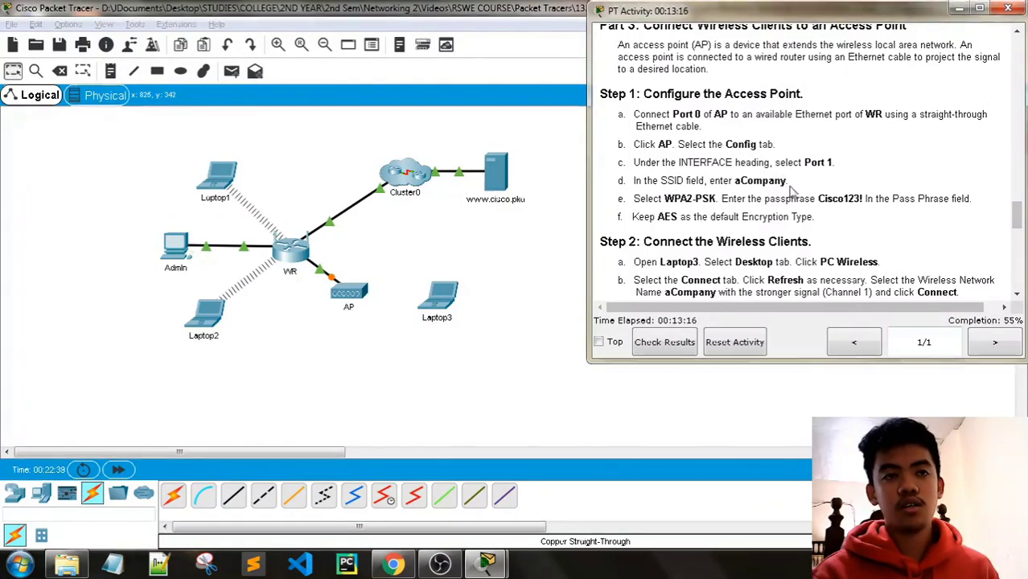
Open the AP's wireless Port 1 settings and place them beside the activity instructions
click(360, 293)
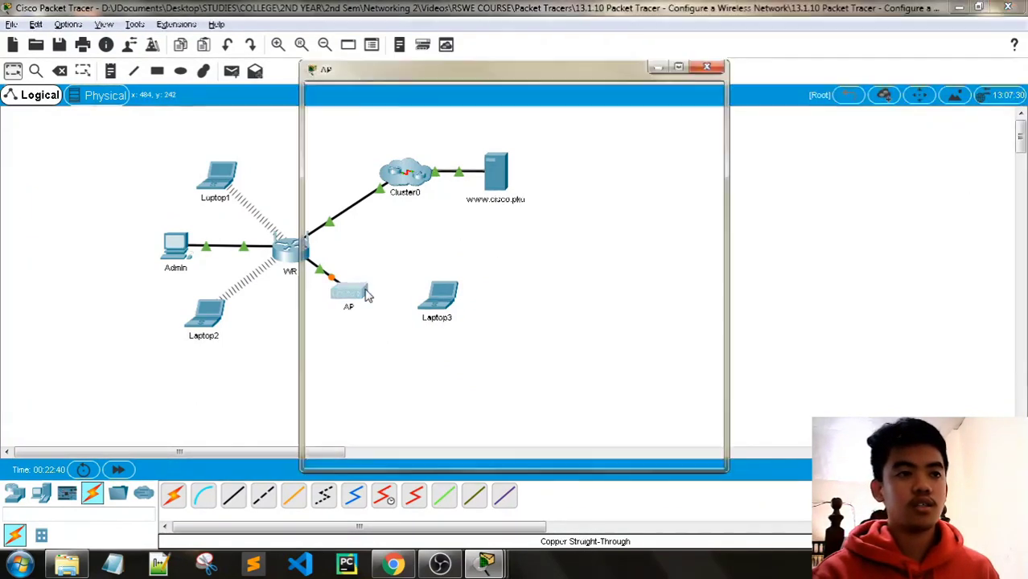
click(382, 98)
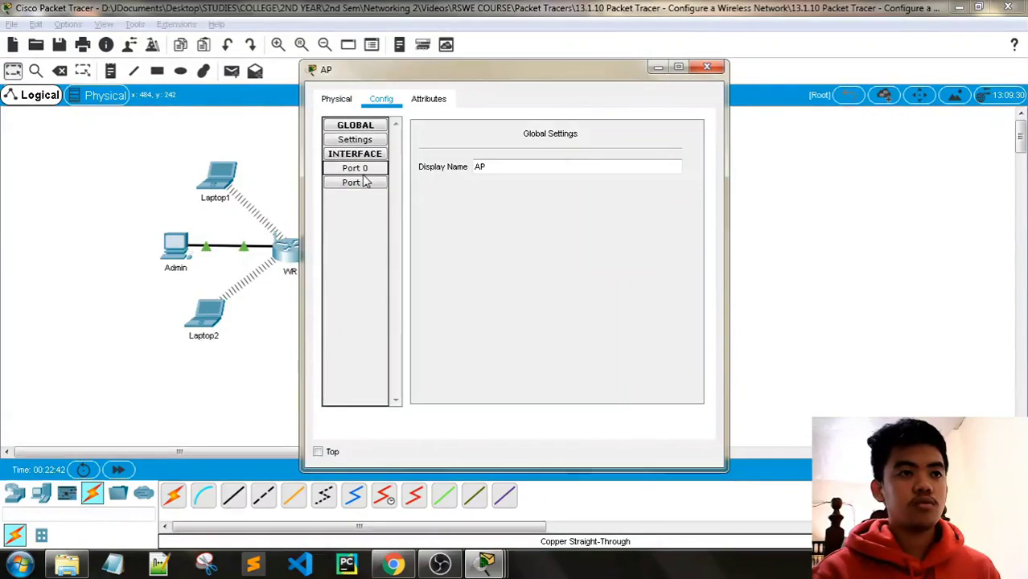
click(373, 183)
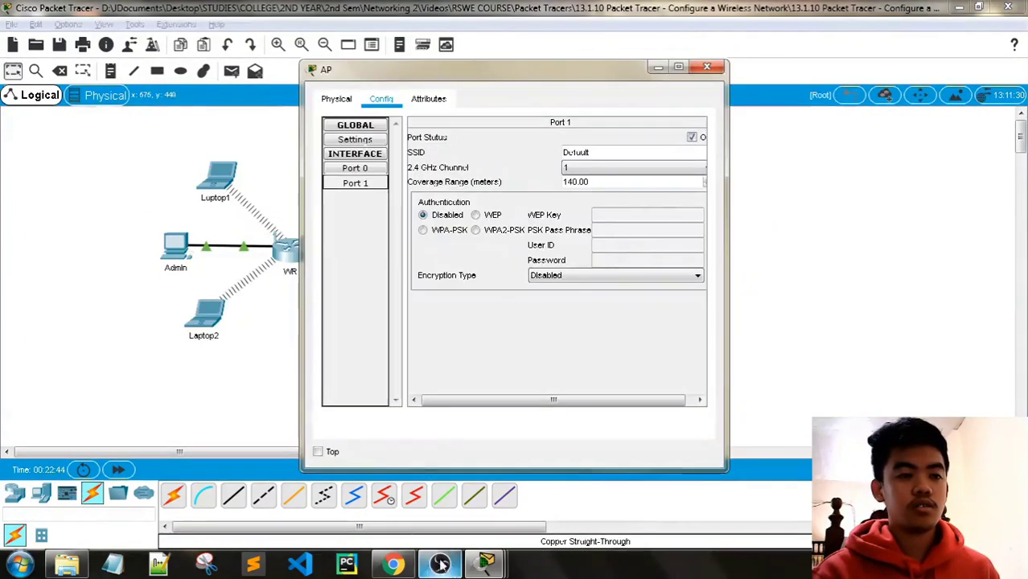
mouse_move(487, 563)
click(364, 495)
drag(438, 69, 297, 49)
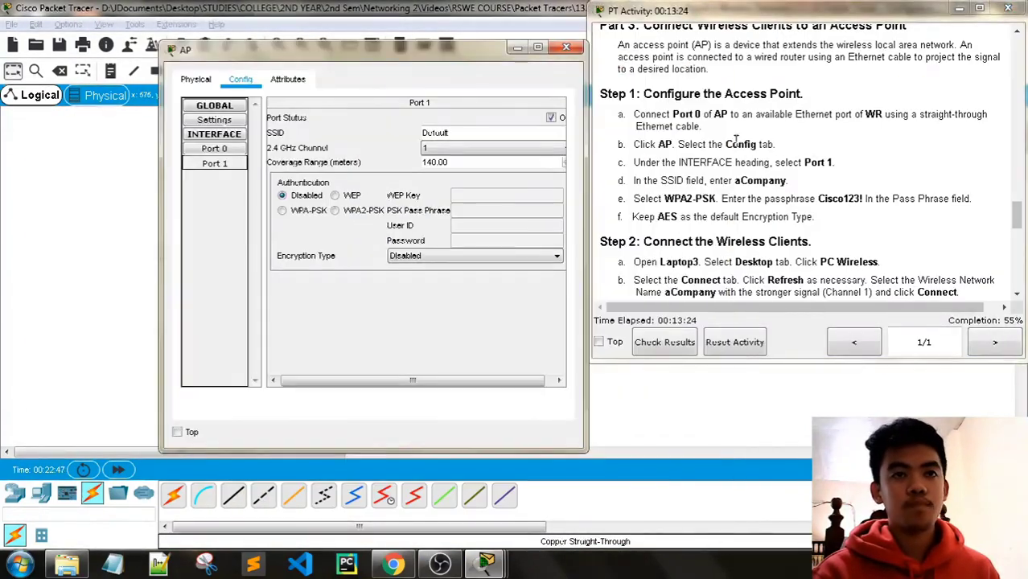
Rename the SSID to aCompany and secure it with WPA2-PSK, AES and the passphrase
double_click(481, 133)
text(aComp)
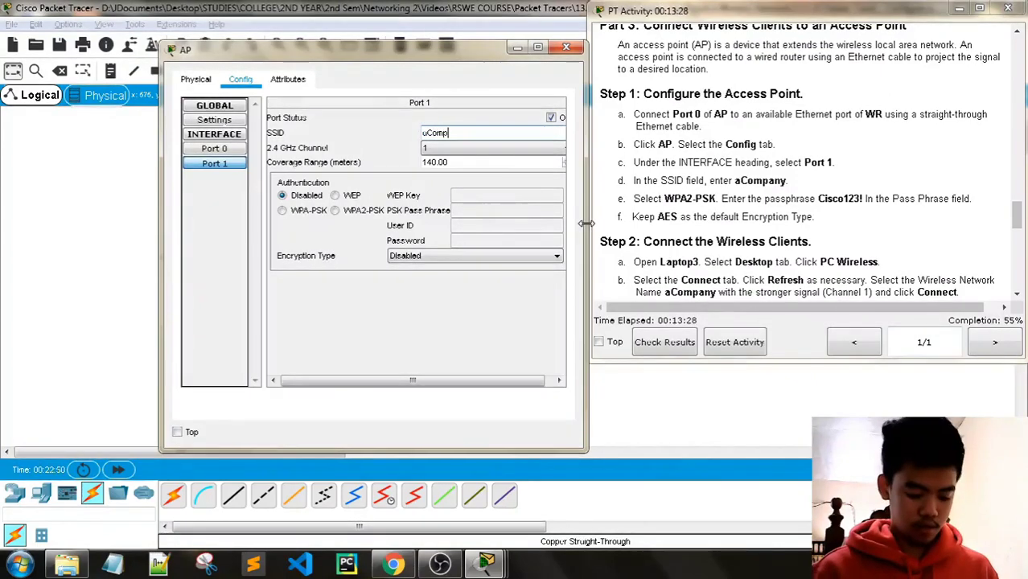
text(any)
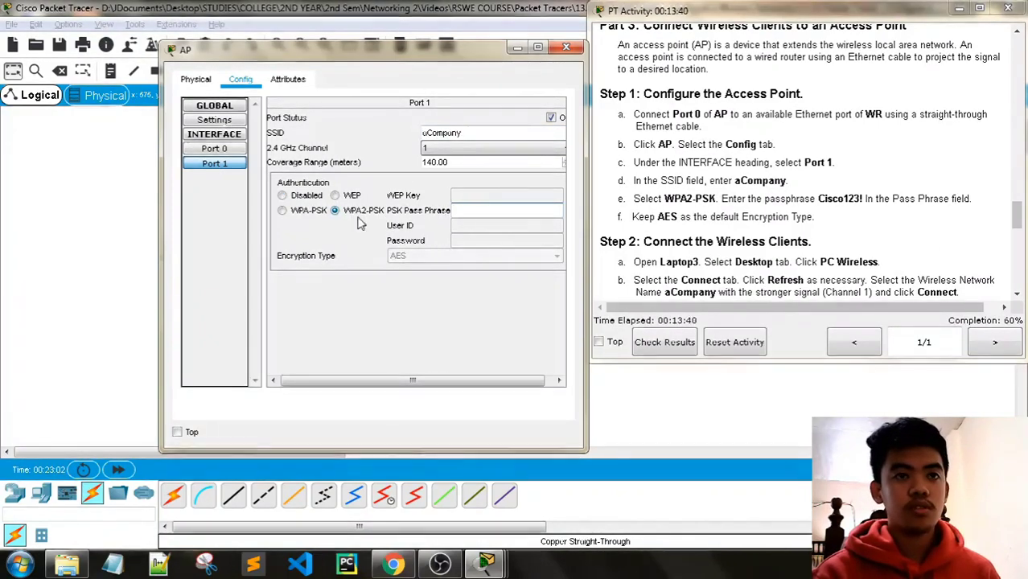
text(Cisco123!)
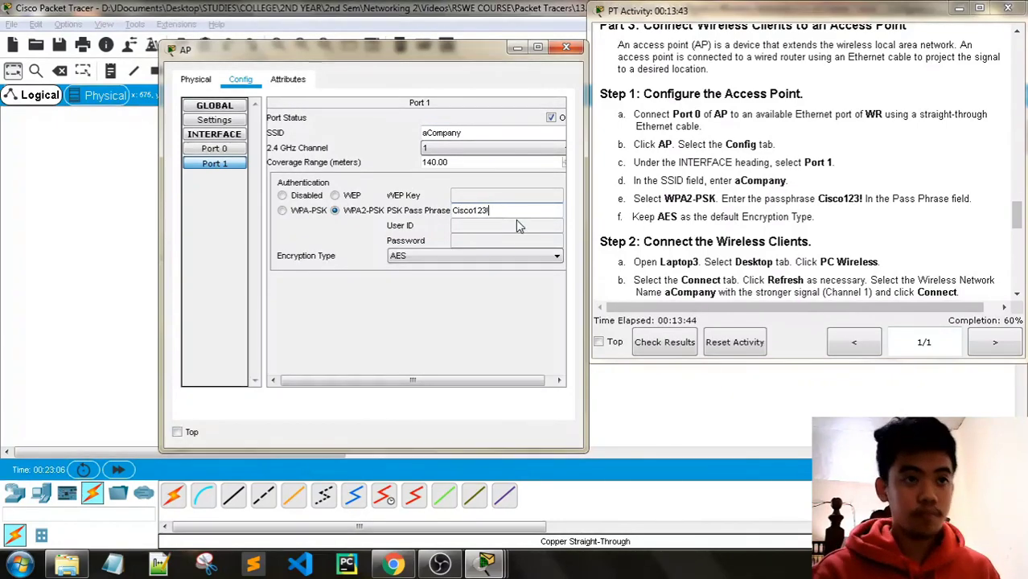
scroll(734, 205, down, 1)
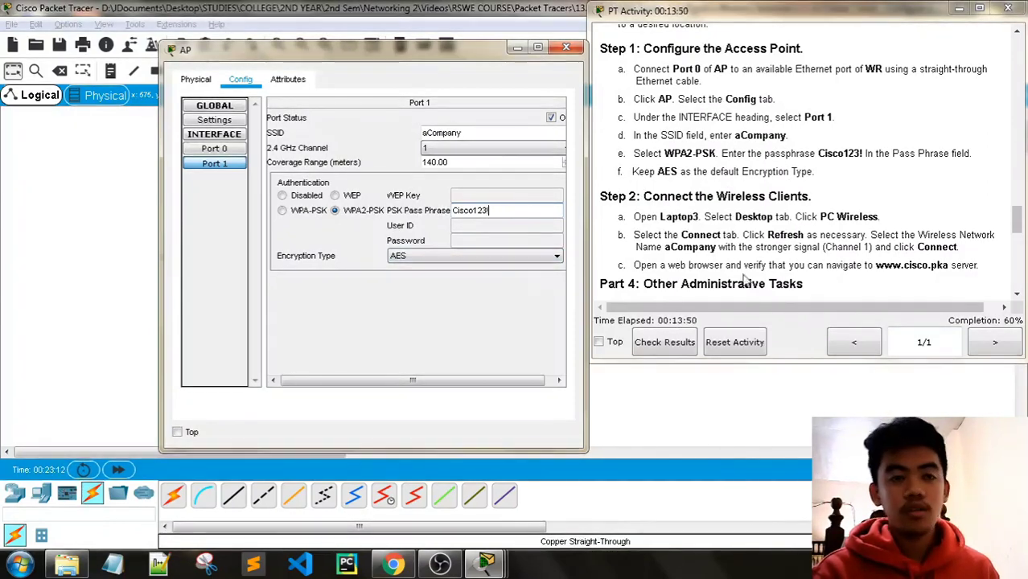
scroll(790, 217, down, 1)
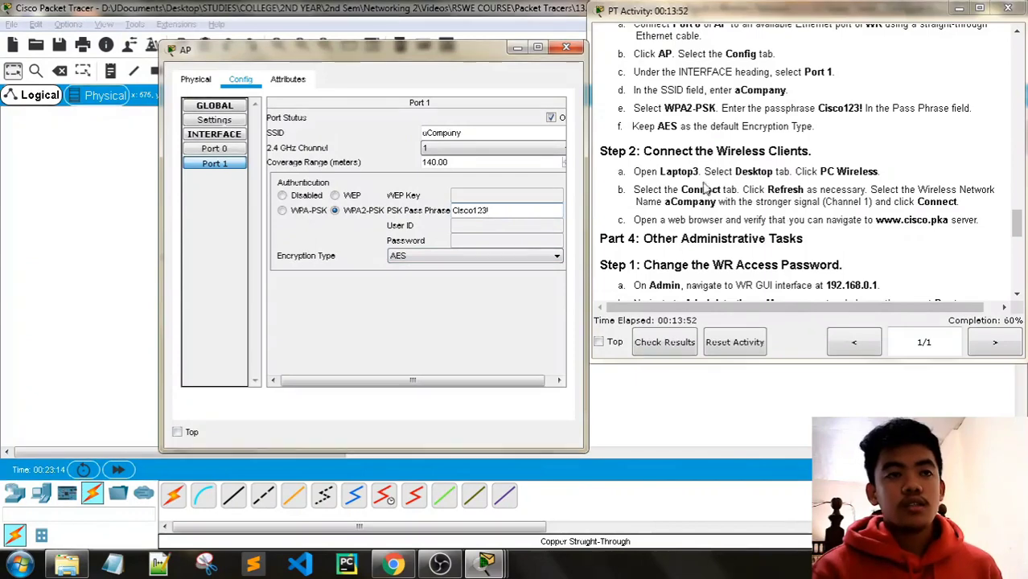
click(565, 48)
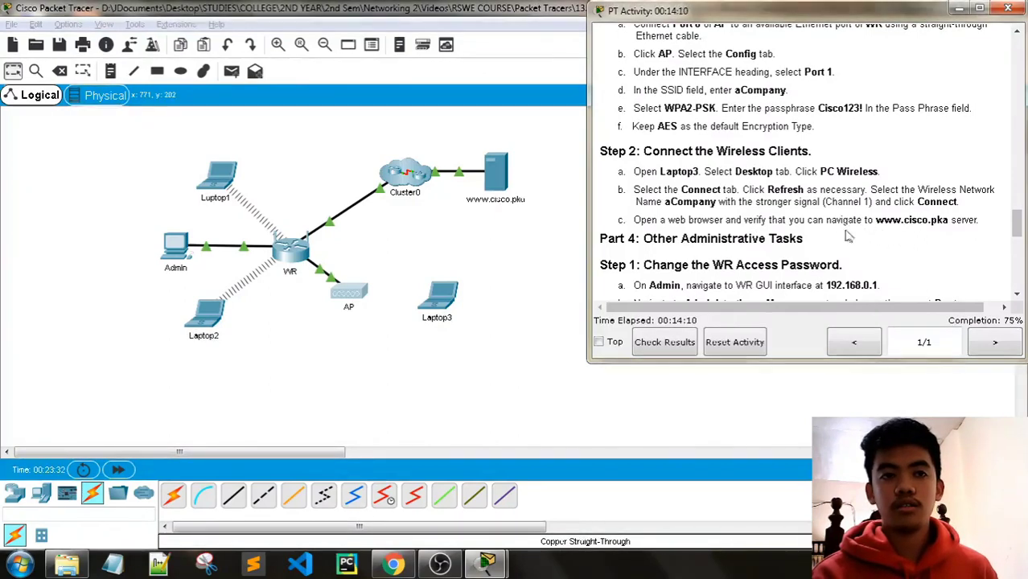
Open Laptop3's PC Wireless Connect list after dismissing the locked-interface warning
click(425, 312)
click(431, 99)
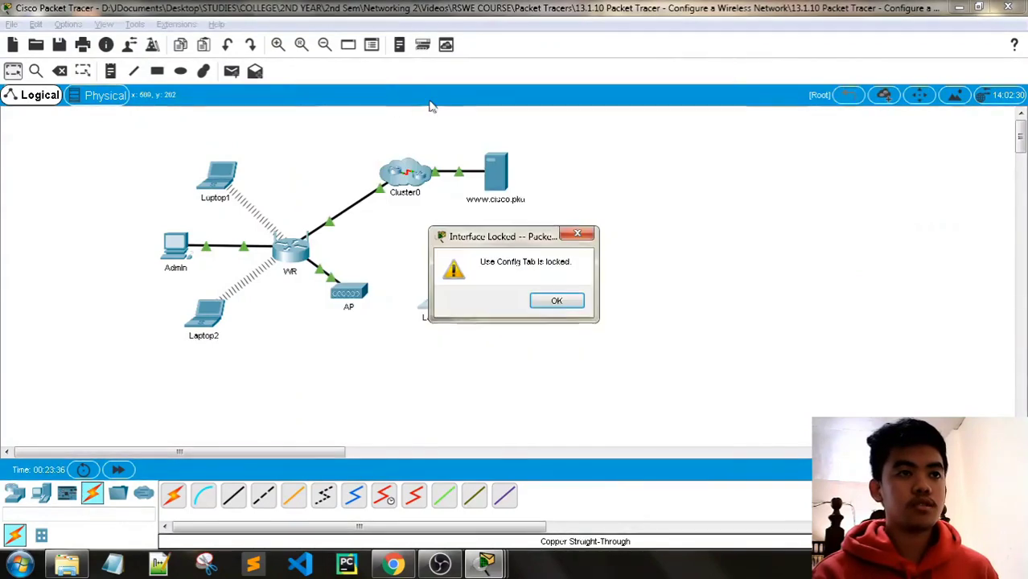
click(557, 301)
click(438, 299)
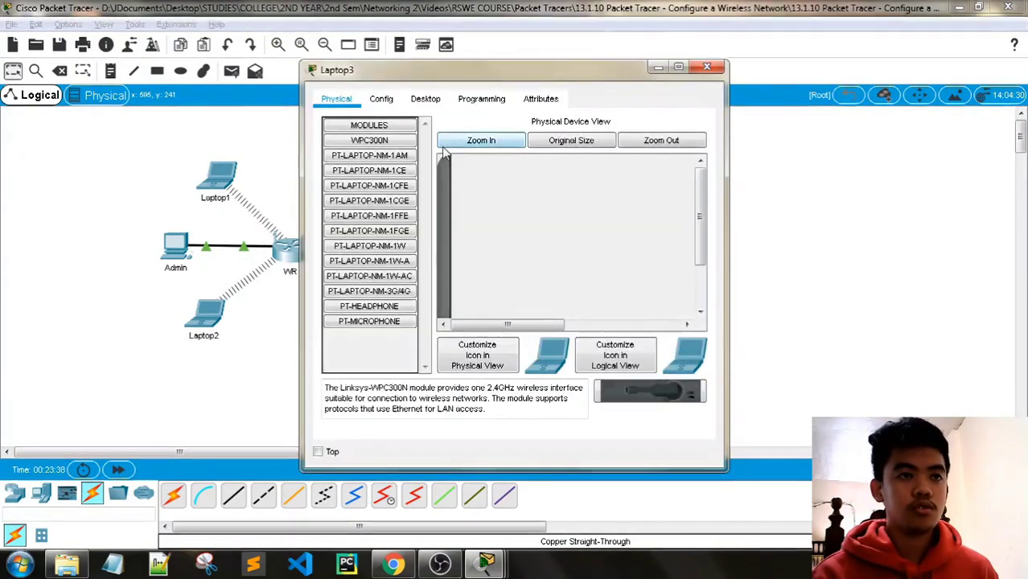
click(426, 98)
click(372, 295)
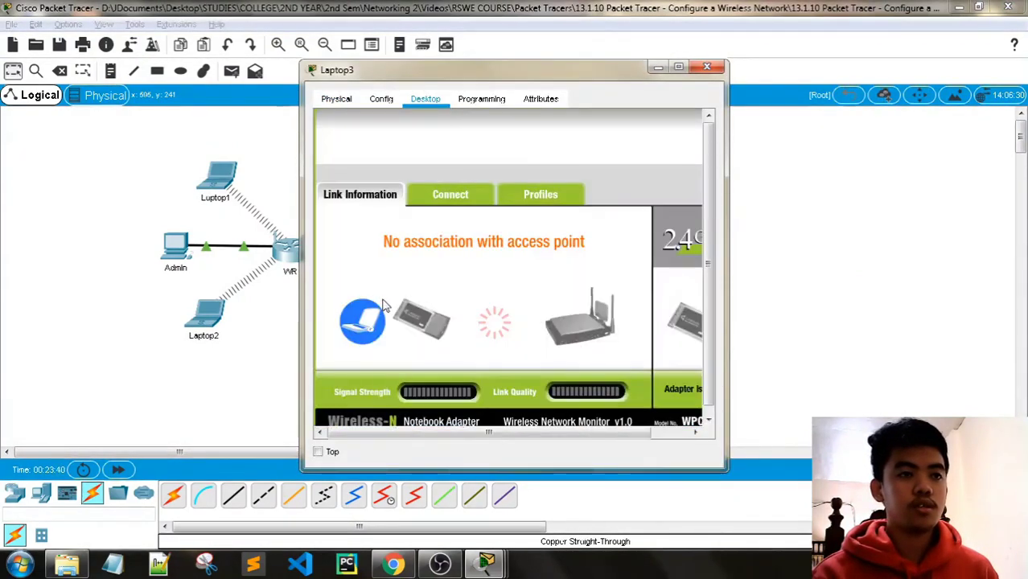
click(442, 198)
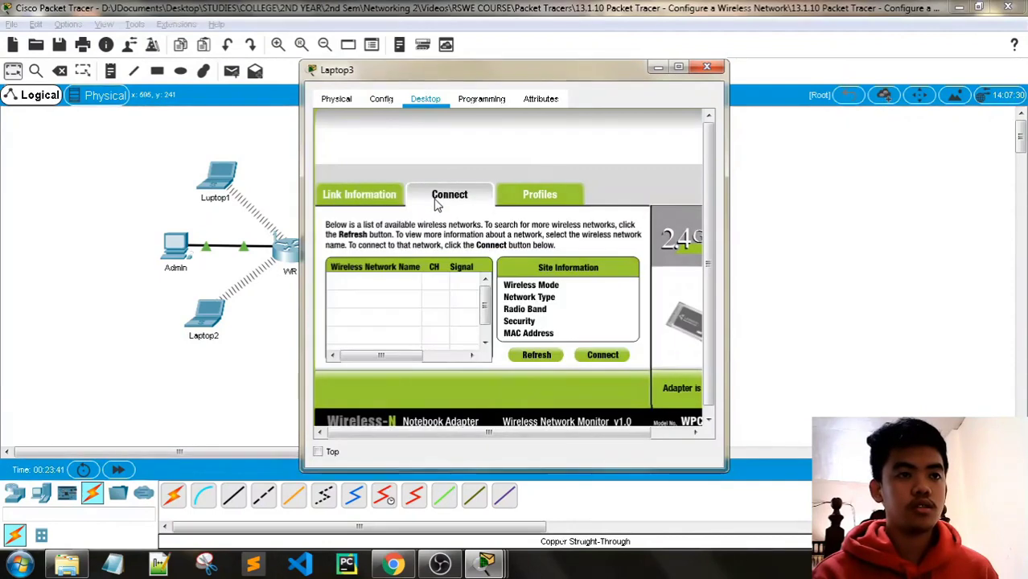
Join Laptop3 to aCompany on channel 1 with the pre-shared key, then close PC Wireless
click(533, 356)
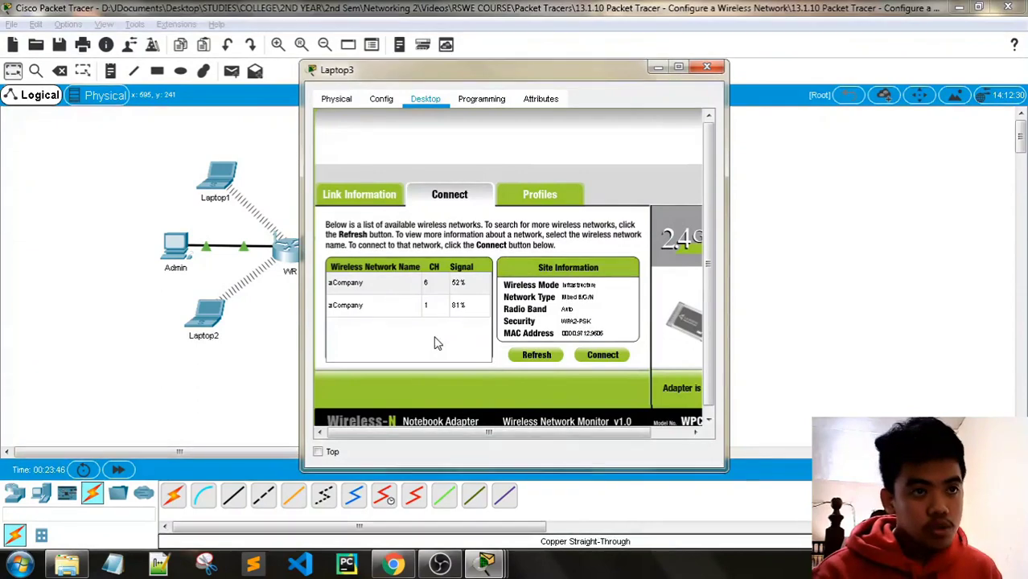
click(411, 315)
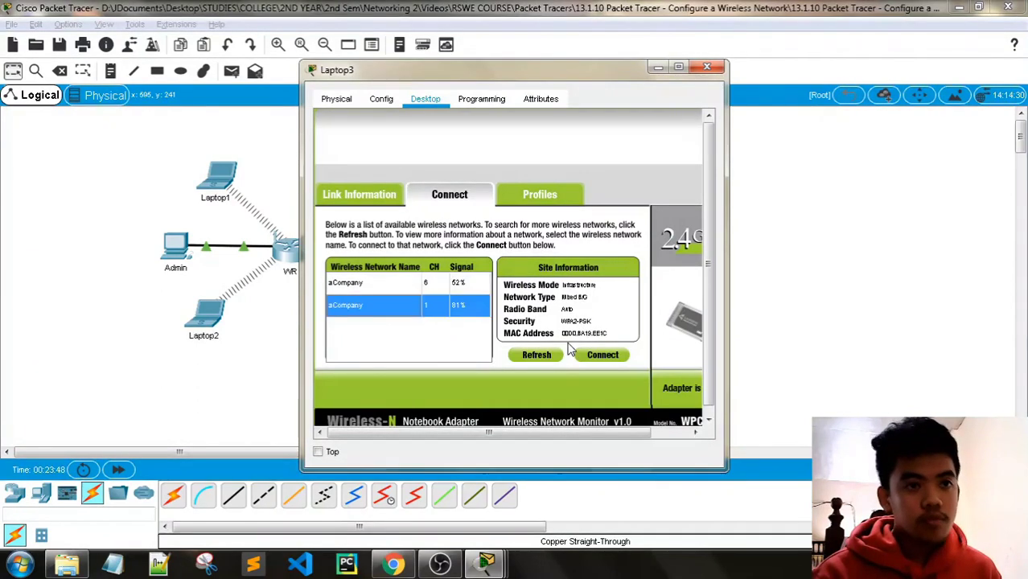
click(602, 355)
click(429, 291)
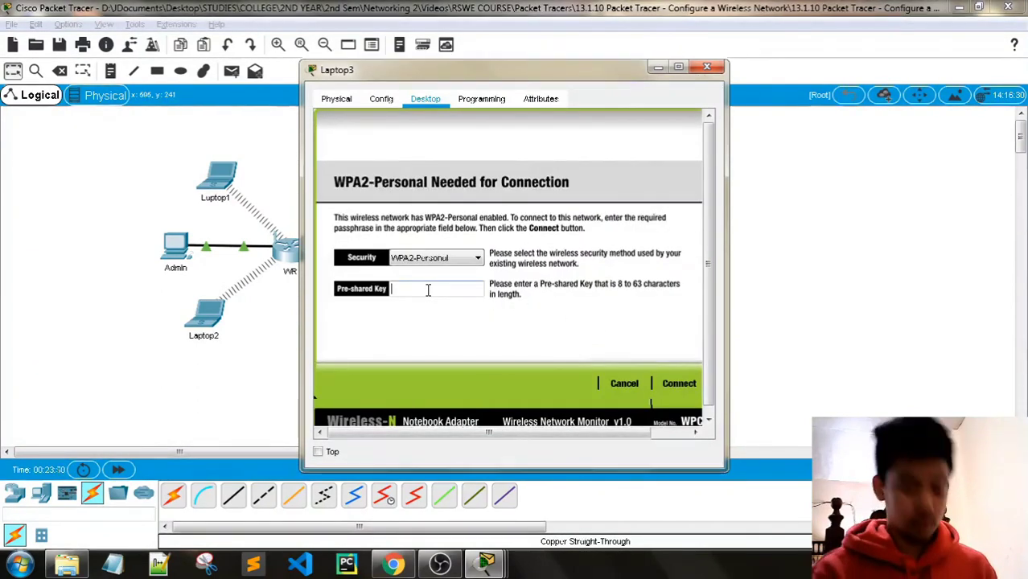
text(Cisco123)
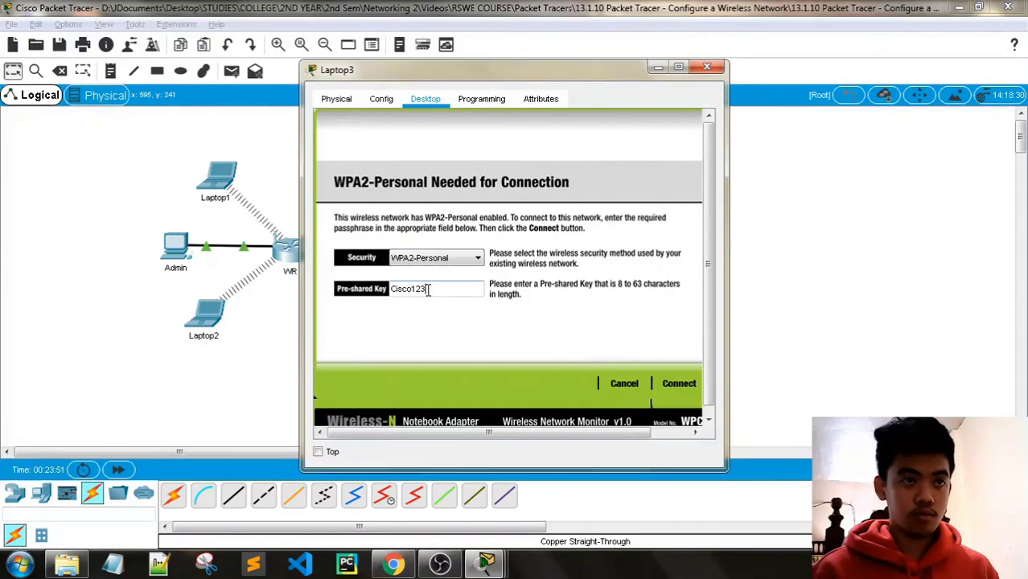
text(!)
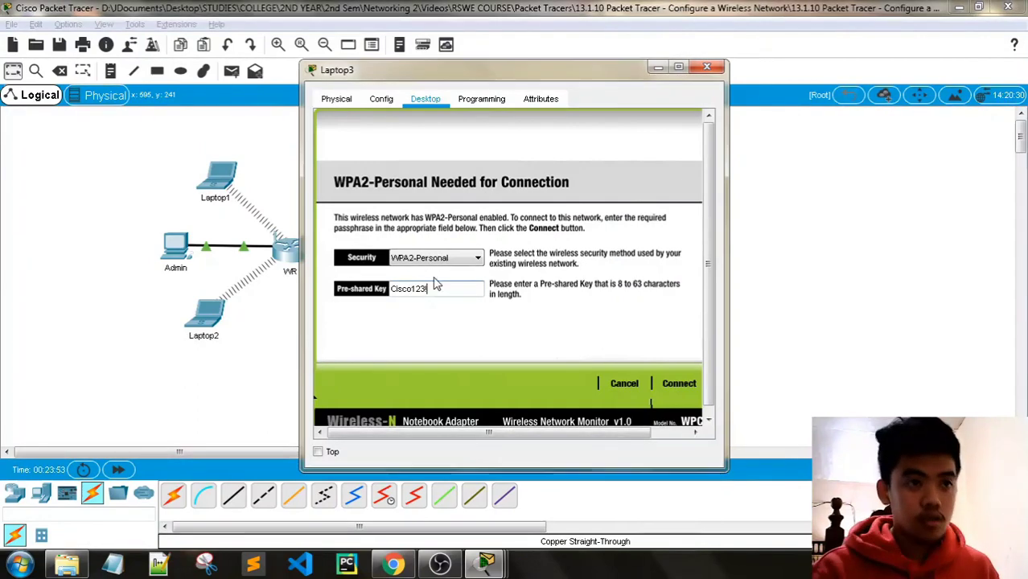
click(678, 388)
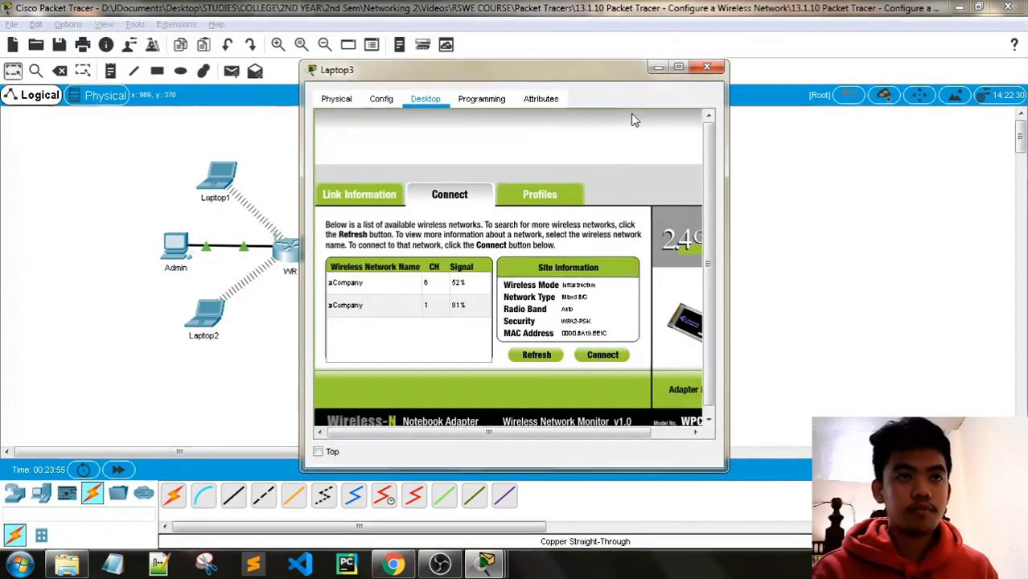
drag(549, 435, 592, 434)
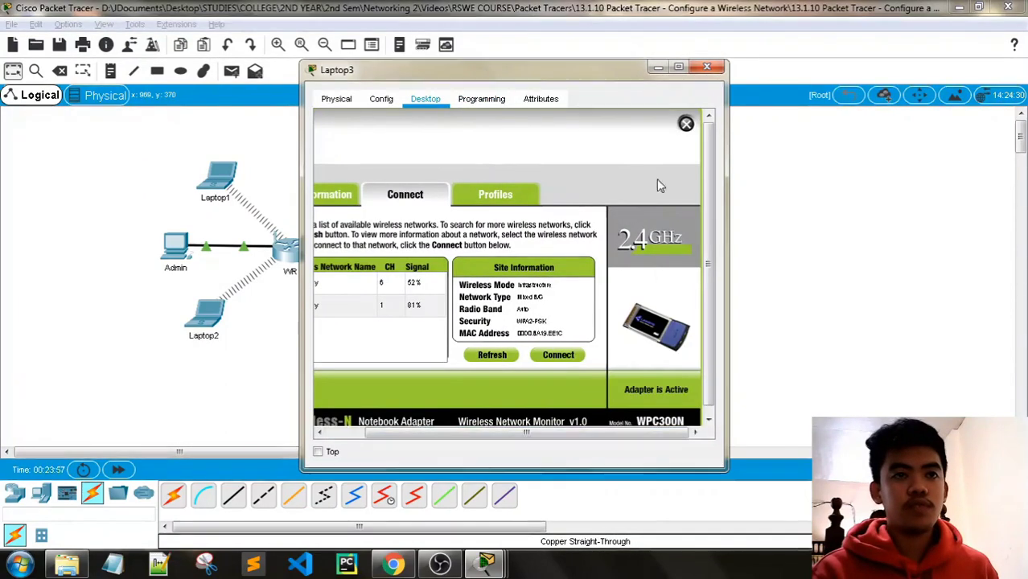
click(683, 125)
drag(510, 433, 540, 433)
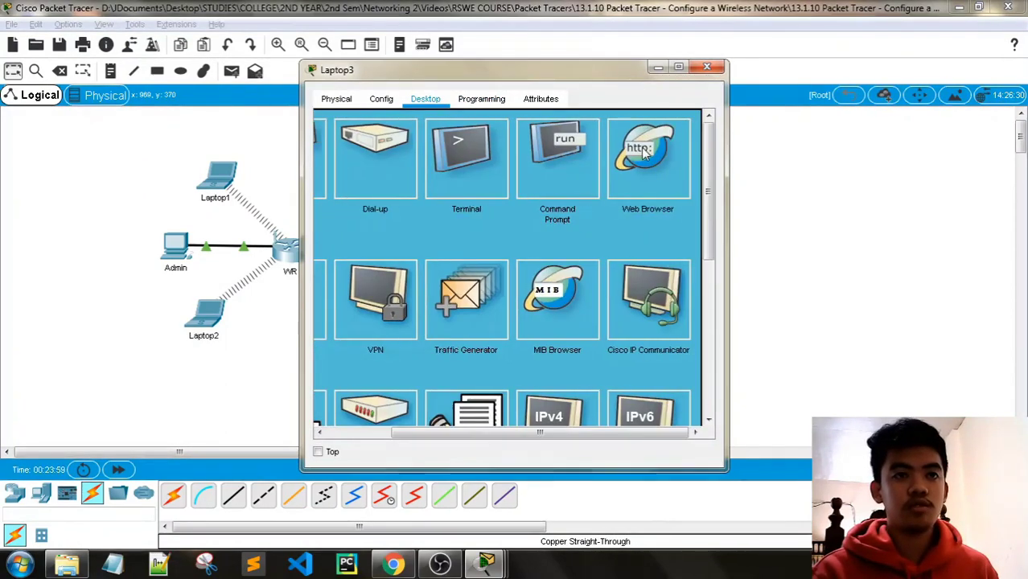
click(658, 182)
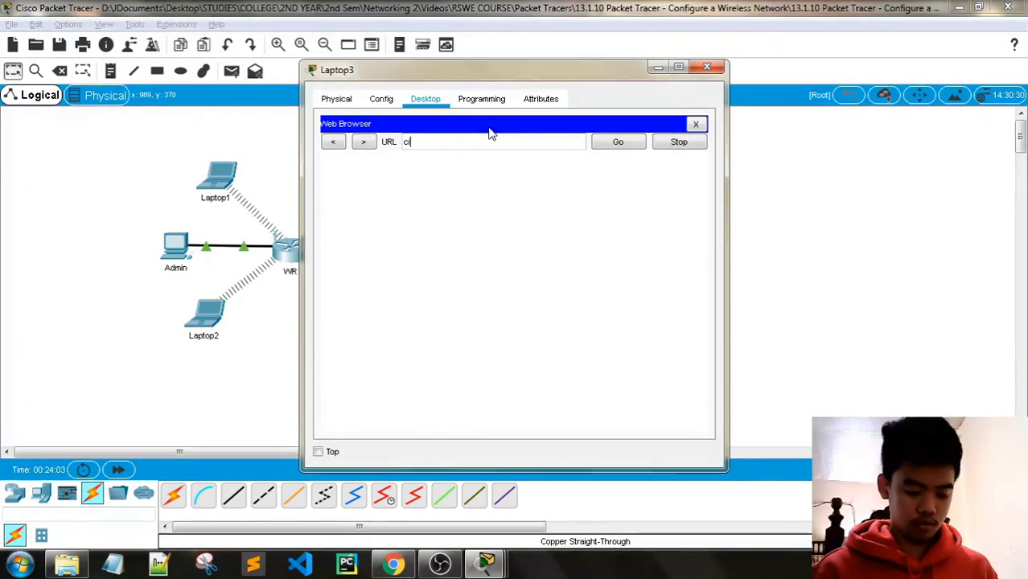
text(sco.pk)
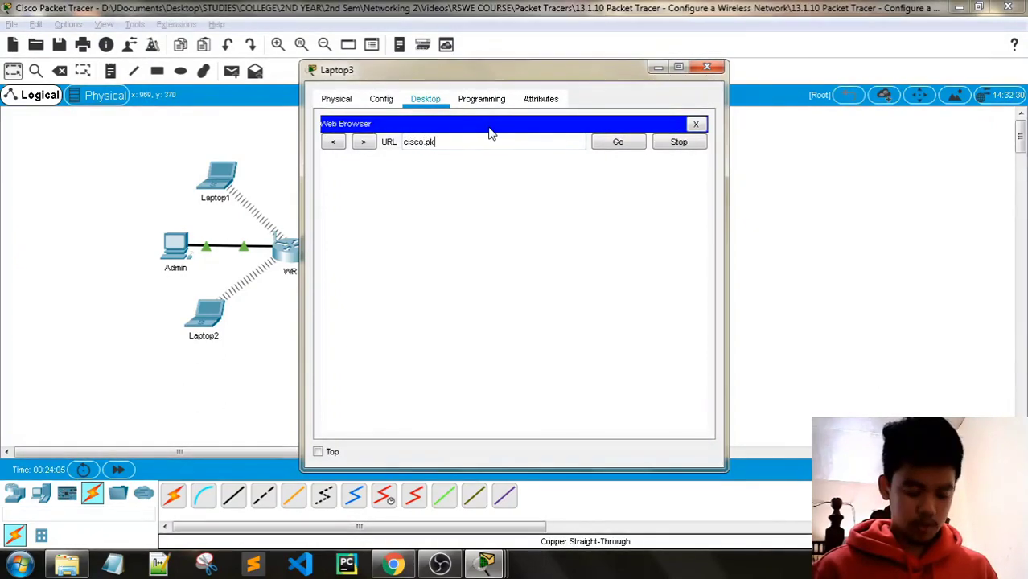
text(u)
key(Return)
mouse_move(483, 568)
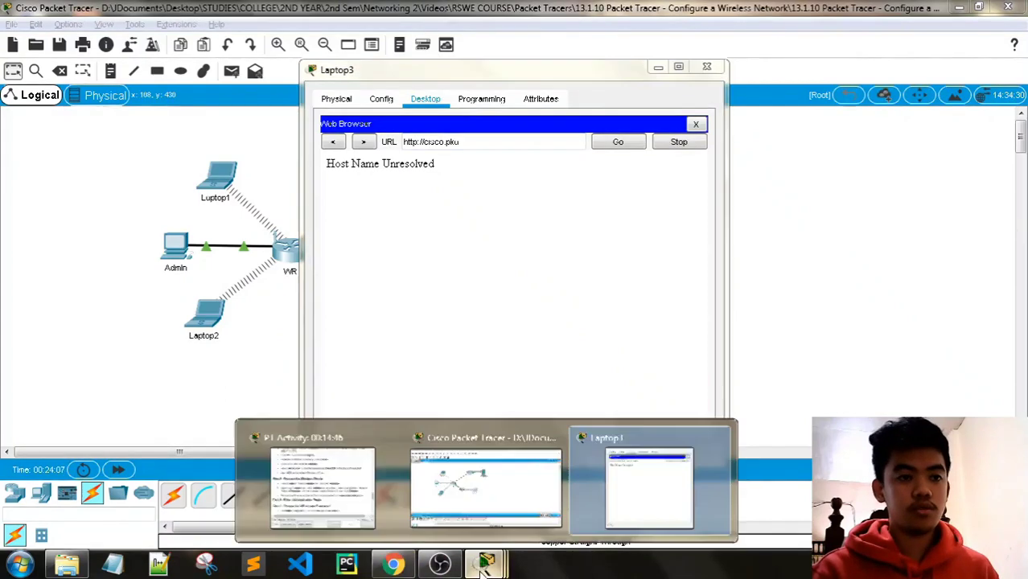
click(321, 483)
drag(913, 219, 877, 220)
key(ctrl+c)
click(382, 142)
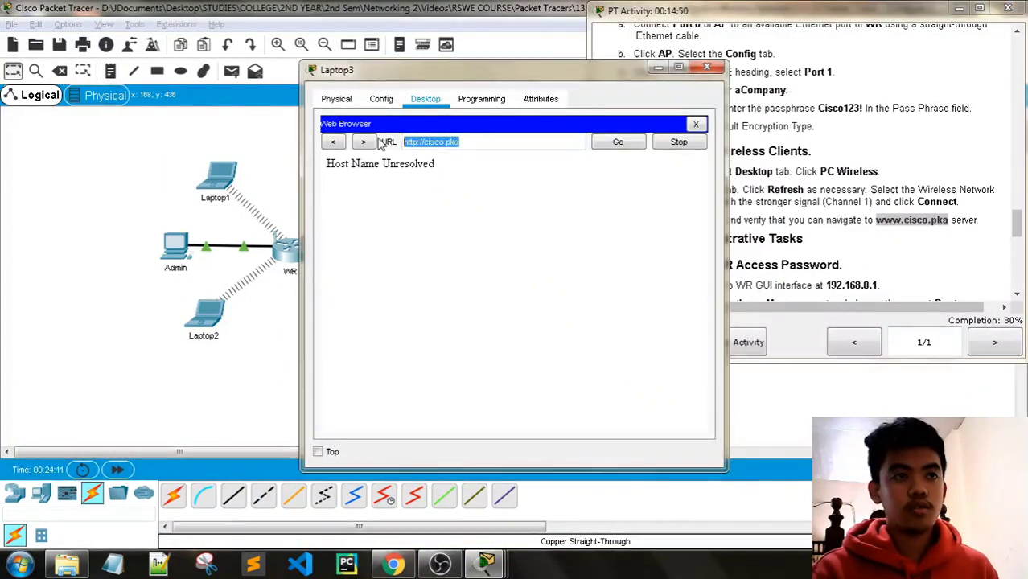
key(ctrl+v)
click(616, 142)
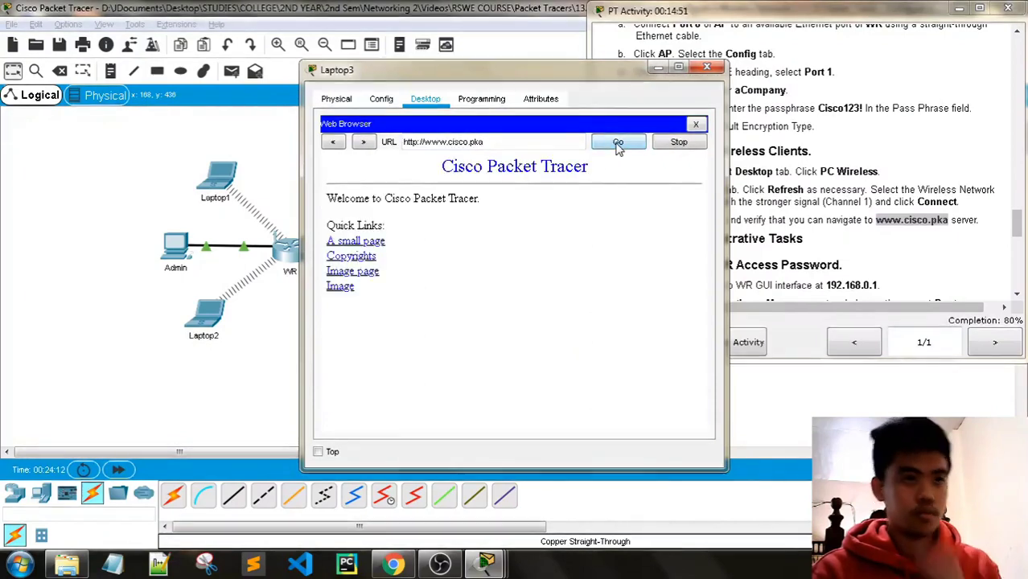
Close Laptop3's window and copy the router's IP address from the instructions
click(705, 69)
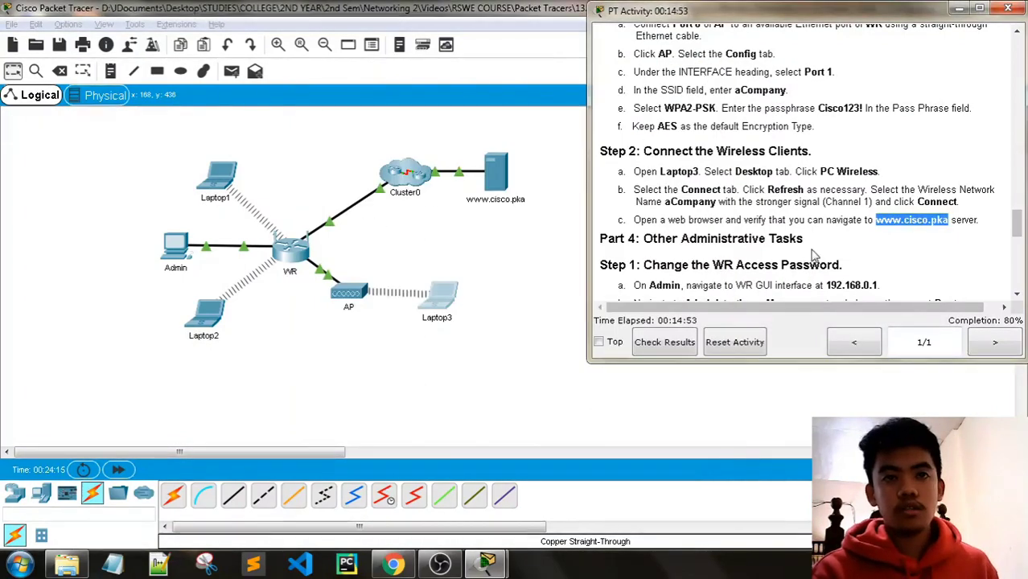
scroll(812, 256, down, 2)
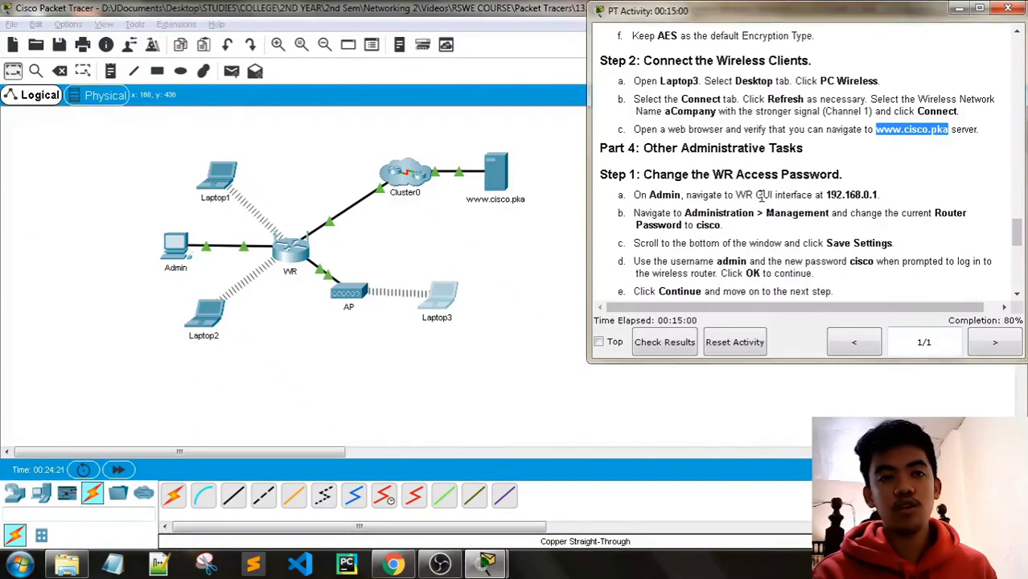
drag(878, 196, 843, 199)
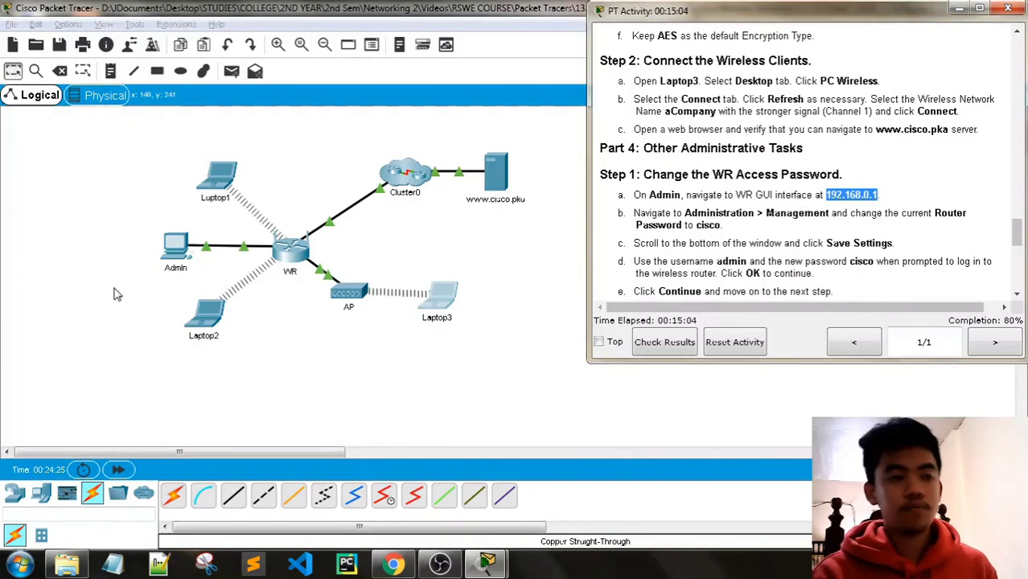
click(175, 246)
drag(519, 435, 548, 435)
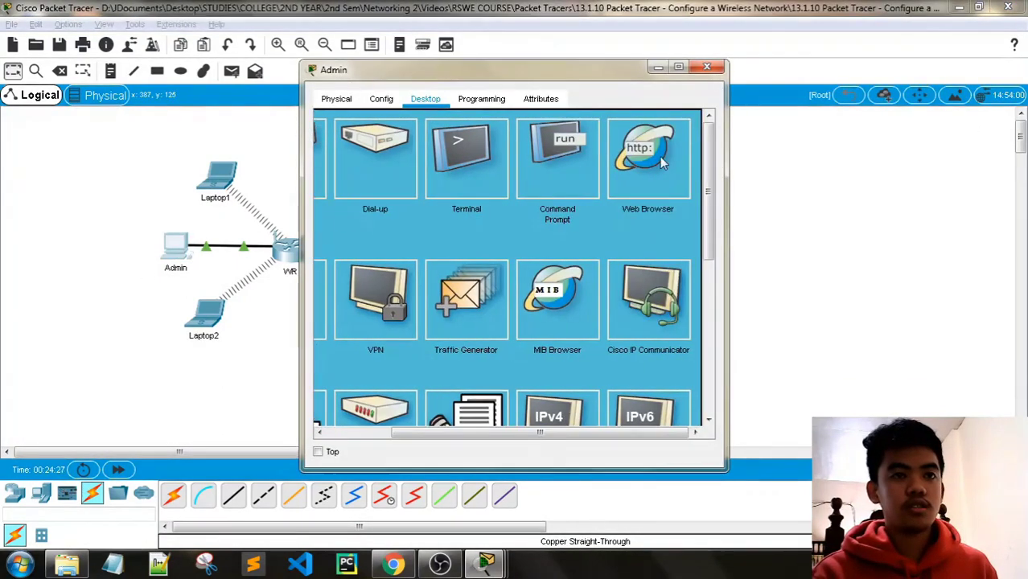
click(638, 164)
click(450, 142)
text(192.168.0.1)
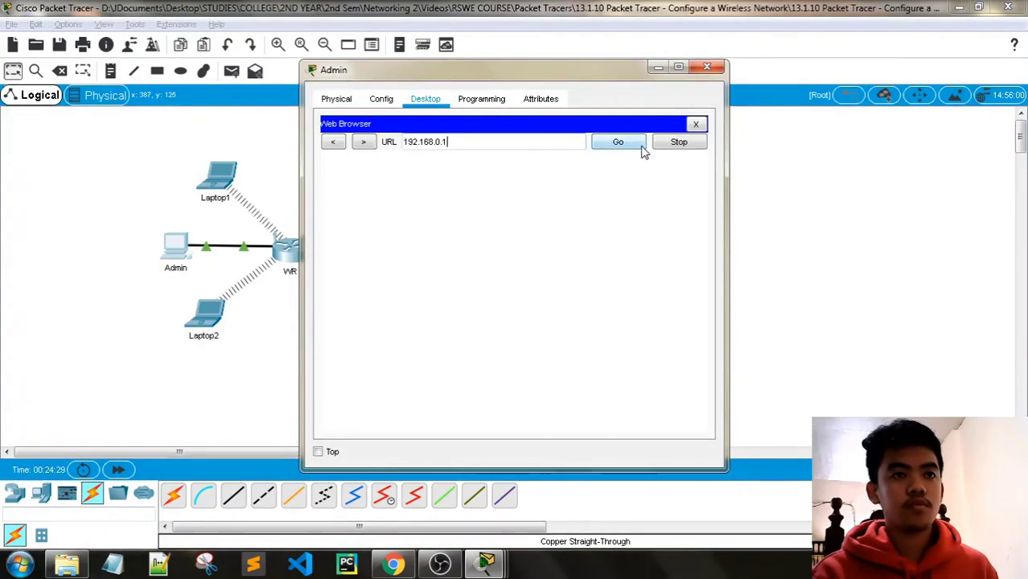
click(641, 148)
click(533, 238)
text(admin)
key(Tab)
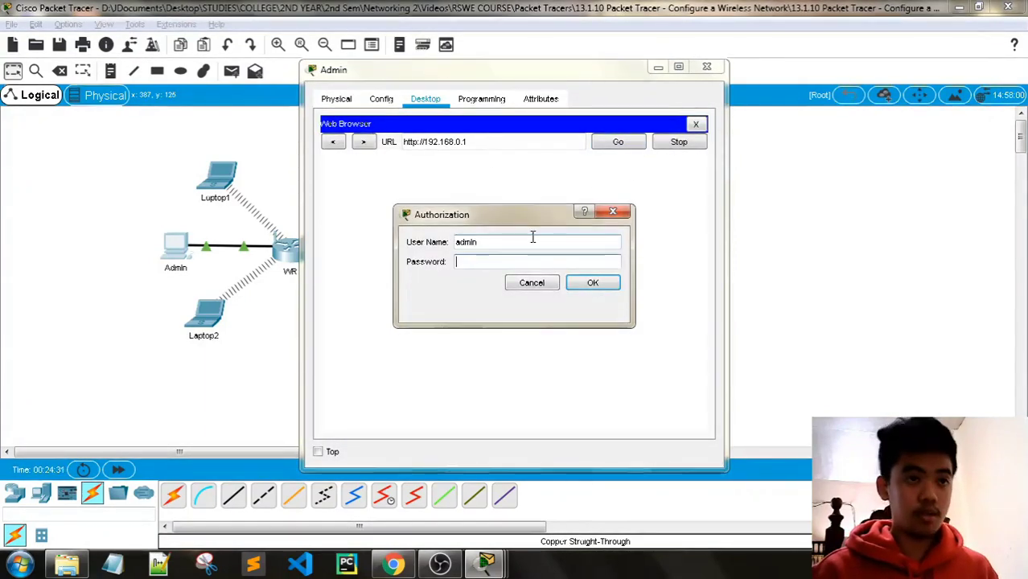
text(admin)
key(Return)
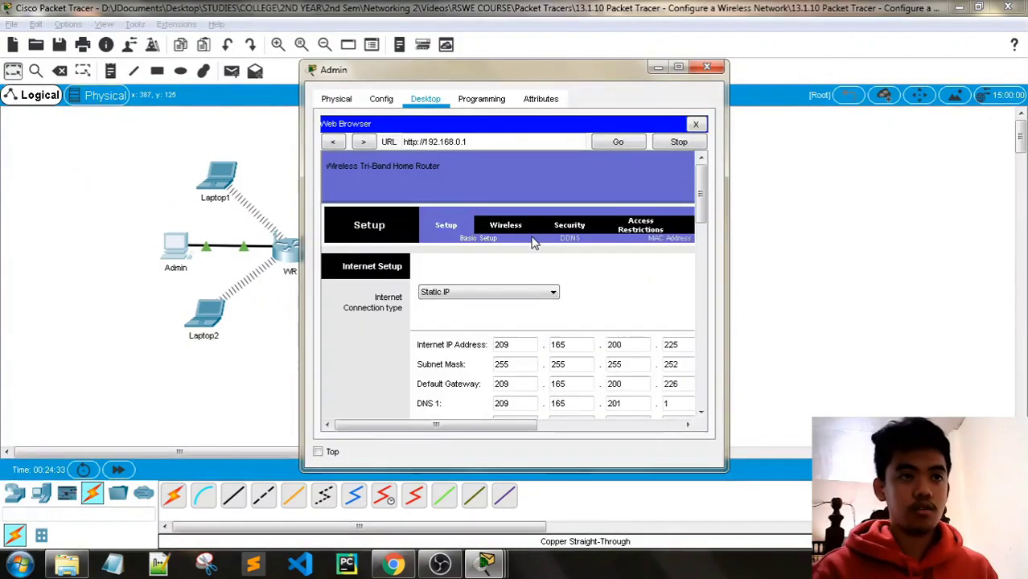
Arrange the Admin window and the activity instructions side by side
drag(507, 74, 218, 91)
mouse_move(486, 566)
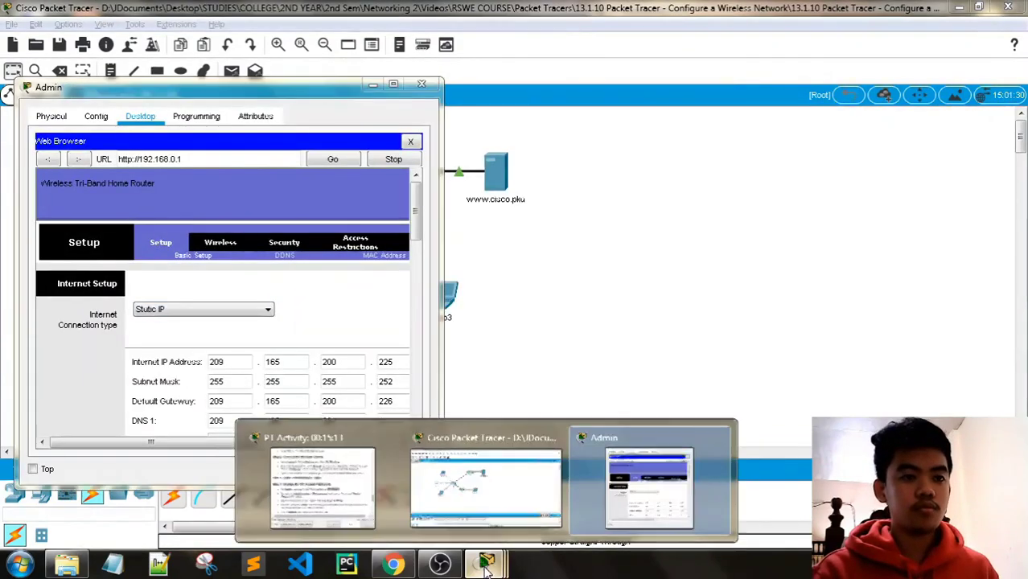
click(323, 486)
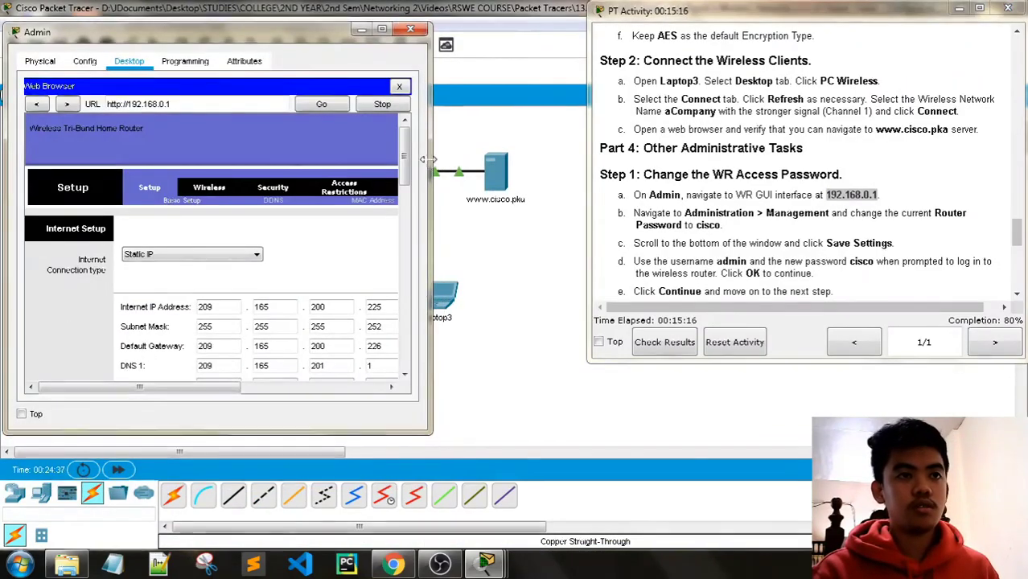
drag(431, 160, 569, 160)
scroll(703, 222, down, 1)
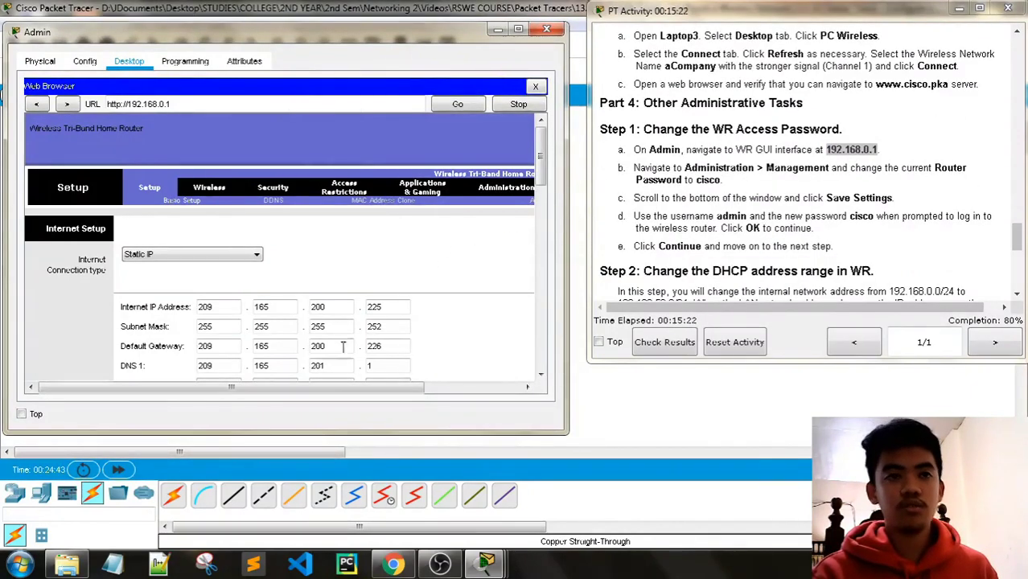
drag(333, 389, 384, 389)
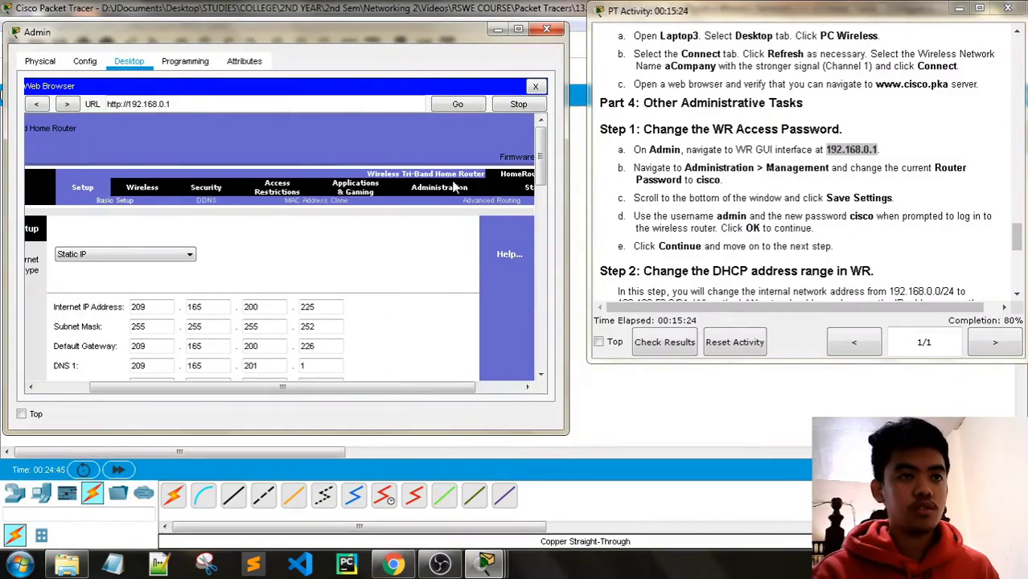
Enter WR's new access password twice on the Management page and save the settings
click(453, 187)
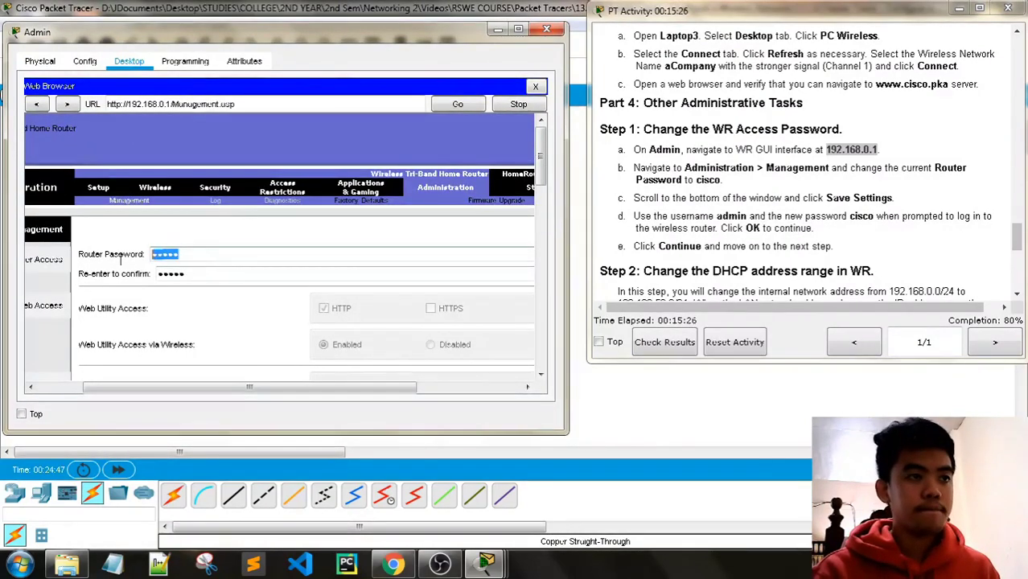
drag(193, 254, 115, 265)
text(cisco)
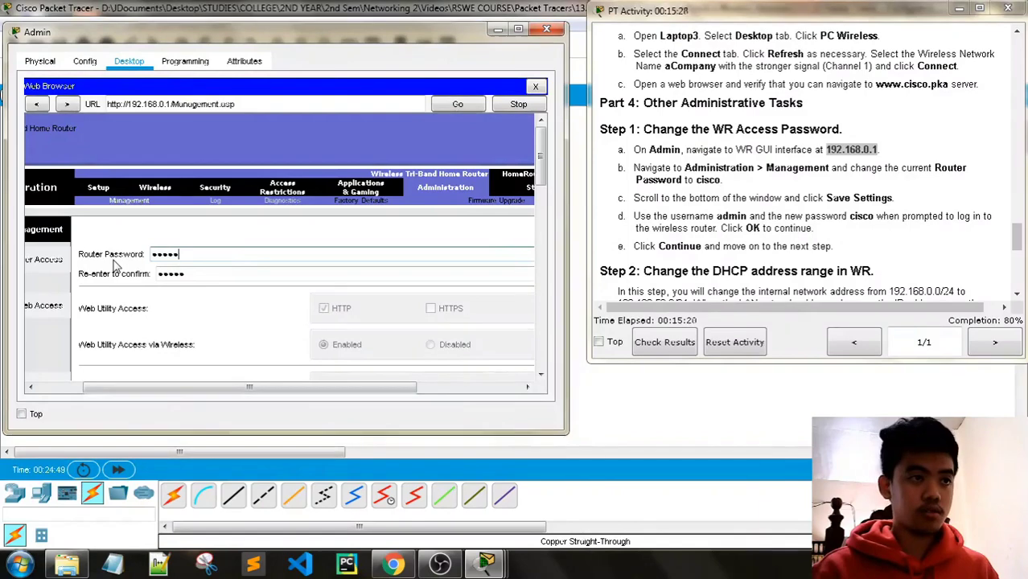
drag(188, 276, 137, 271)
text(cis)
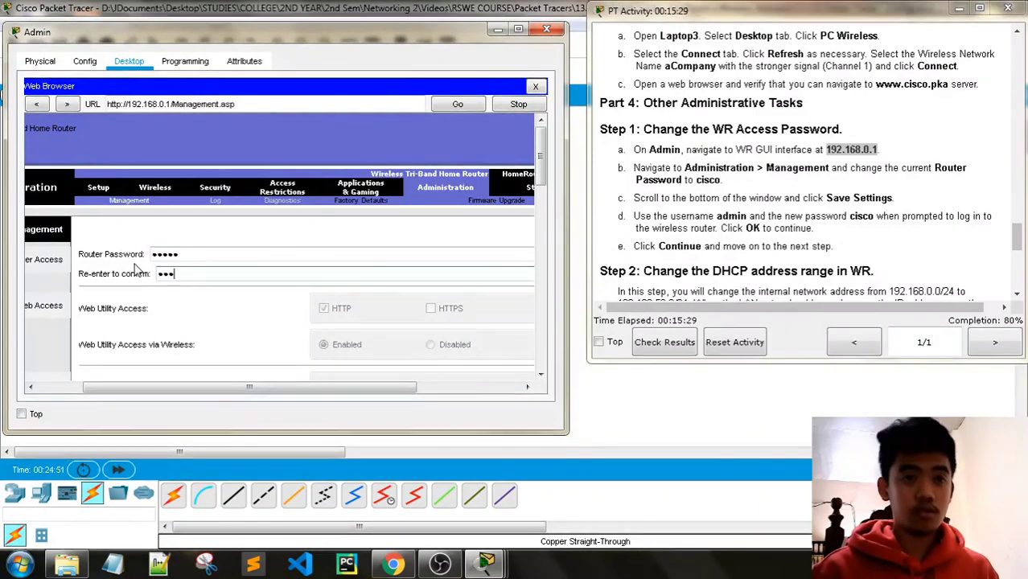
text(co)
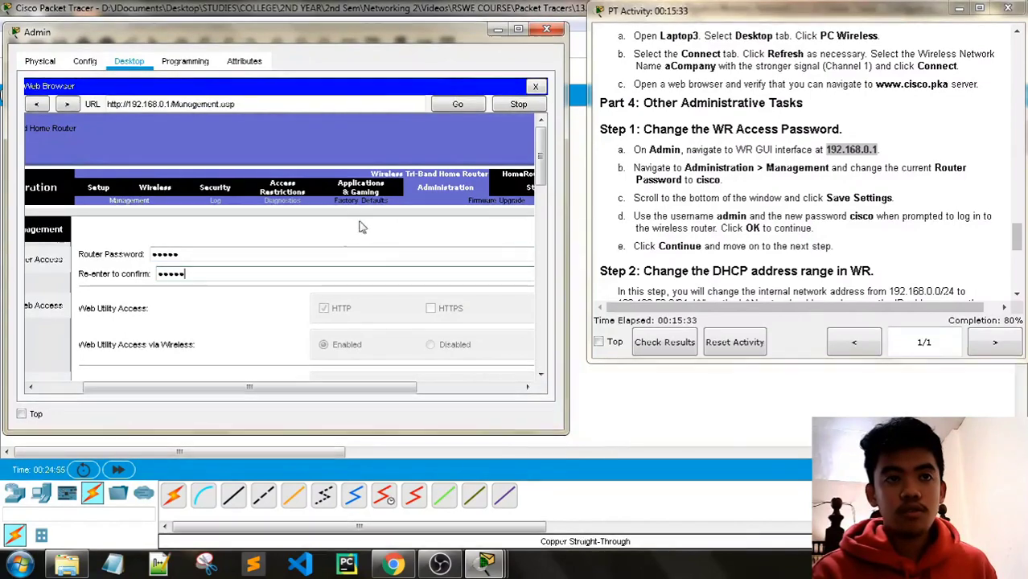
scroll(354, 241, down, 10)
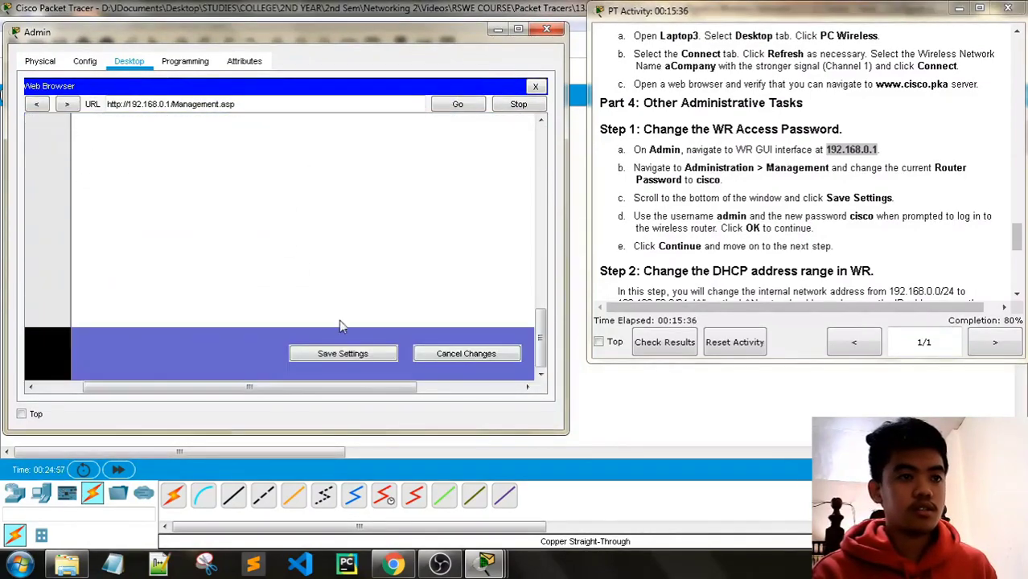
click(345, 354)
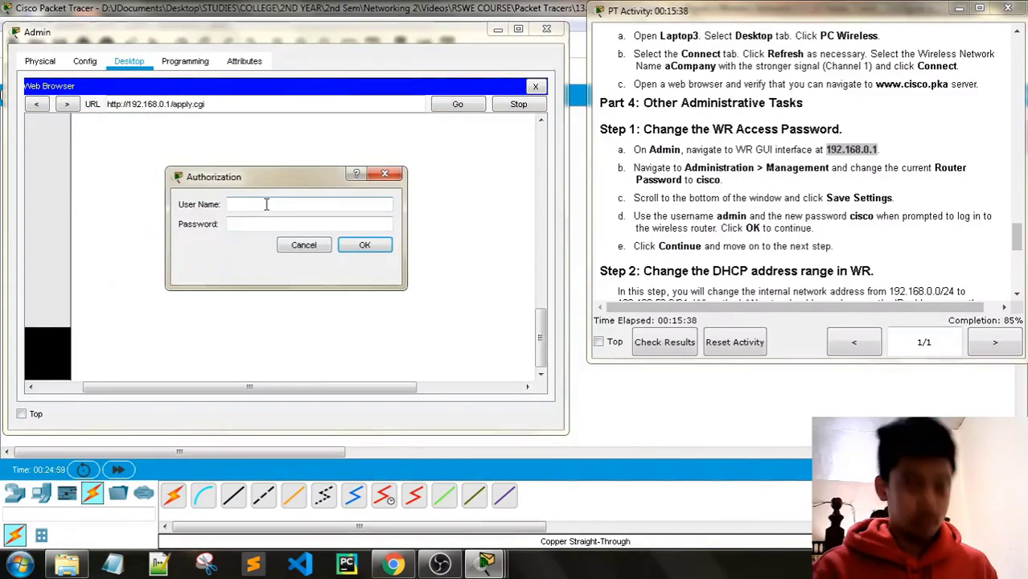
Log back in as admin with the new password and continue to the Management page
text(admin)
key(Tab)
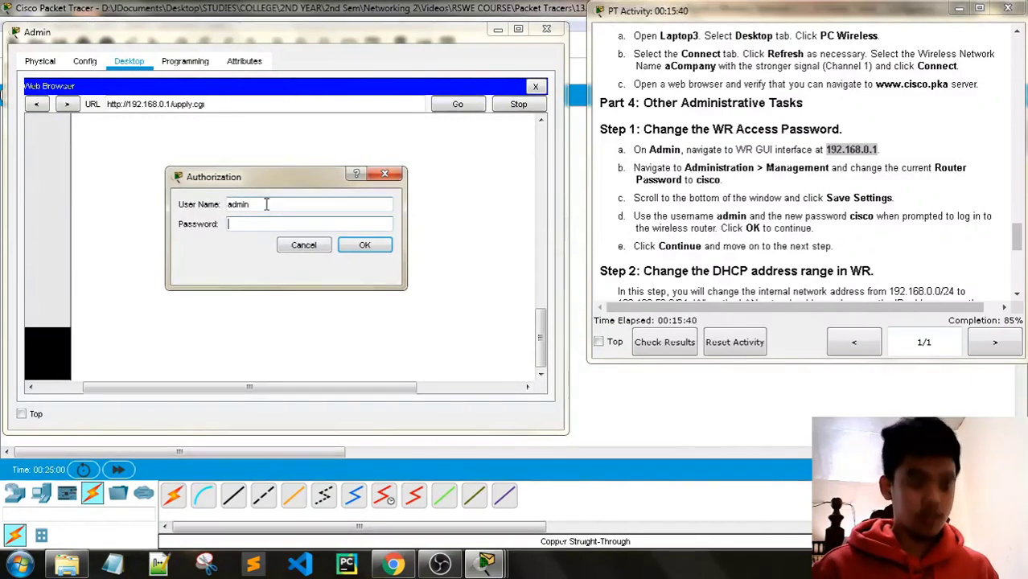
text(cisco)
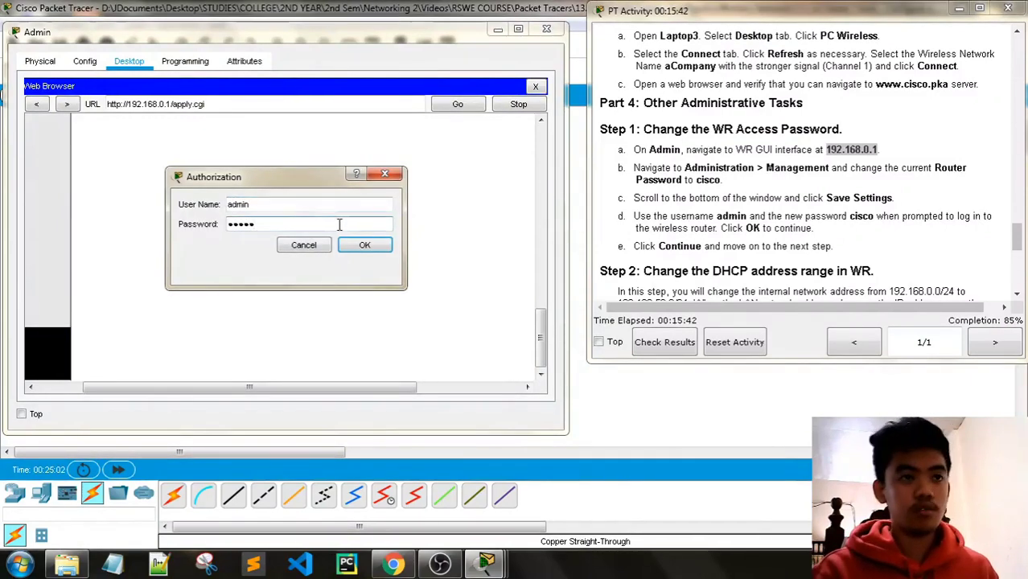
click(365, 245)
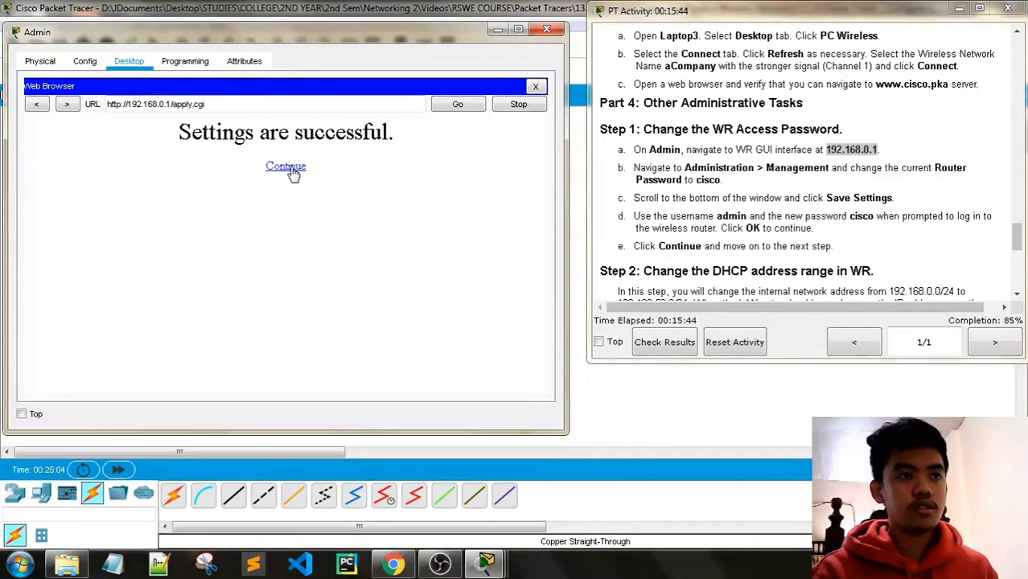
click(288, 167)
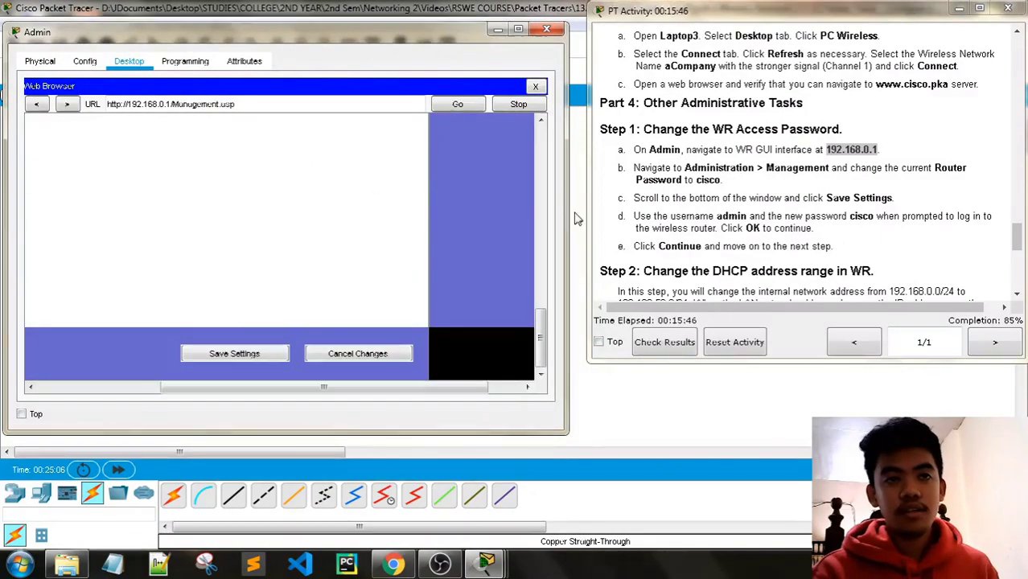
scroll(776, 244, down, 3)
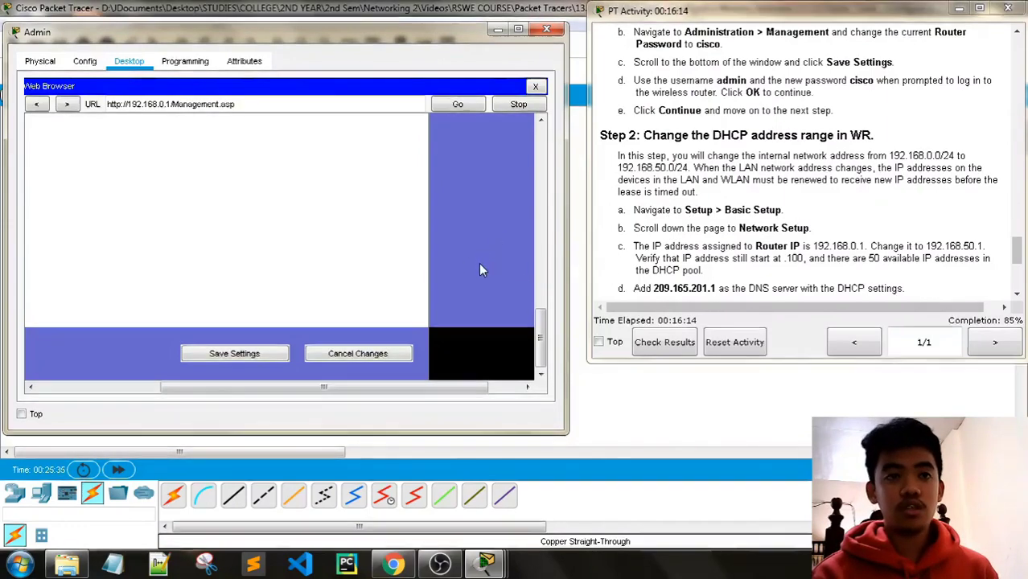
On WR's Basic Setup page, edit the third octet of the router's LAN IP address
drag(420, 388, 246, 388)
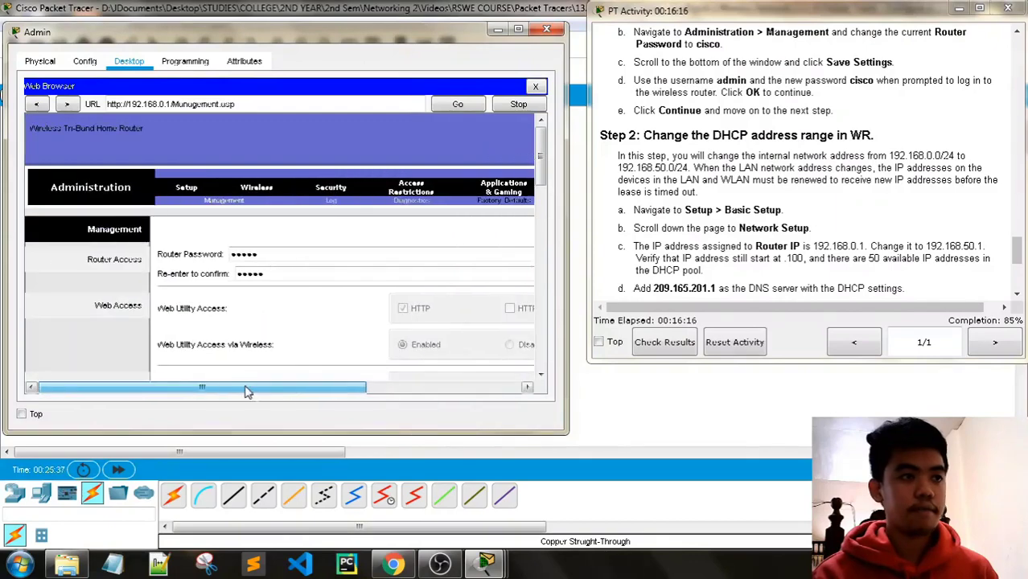
click(201, 191)
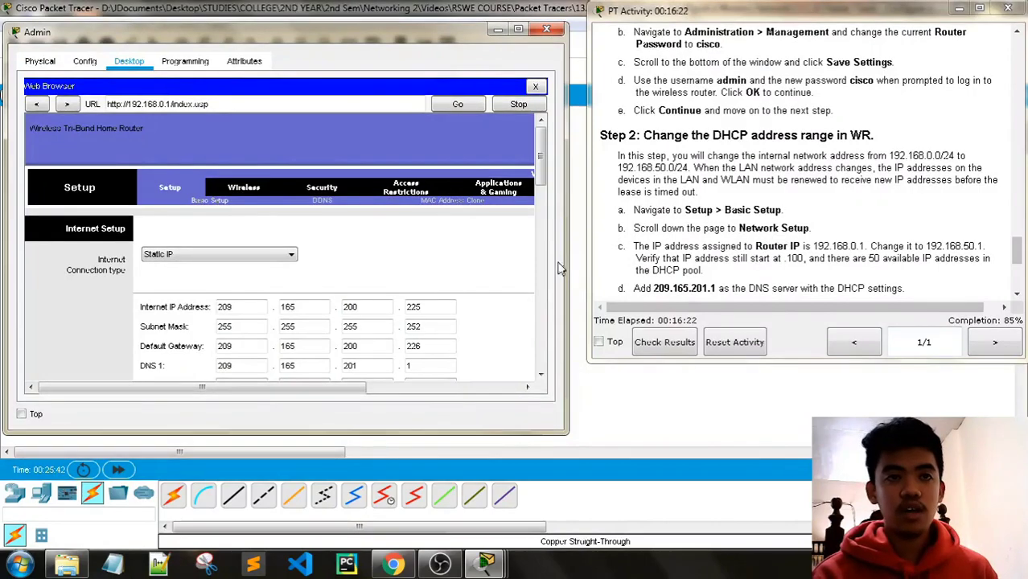
scroll(470, 271, down, 3)
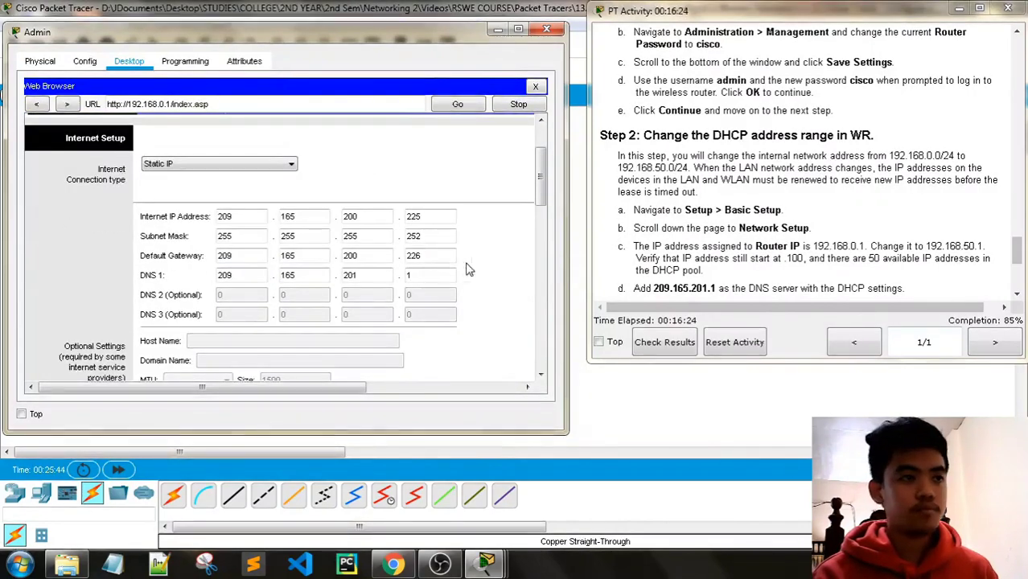
scroll(470, 271, down, 5)
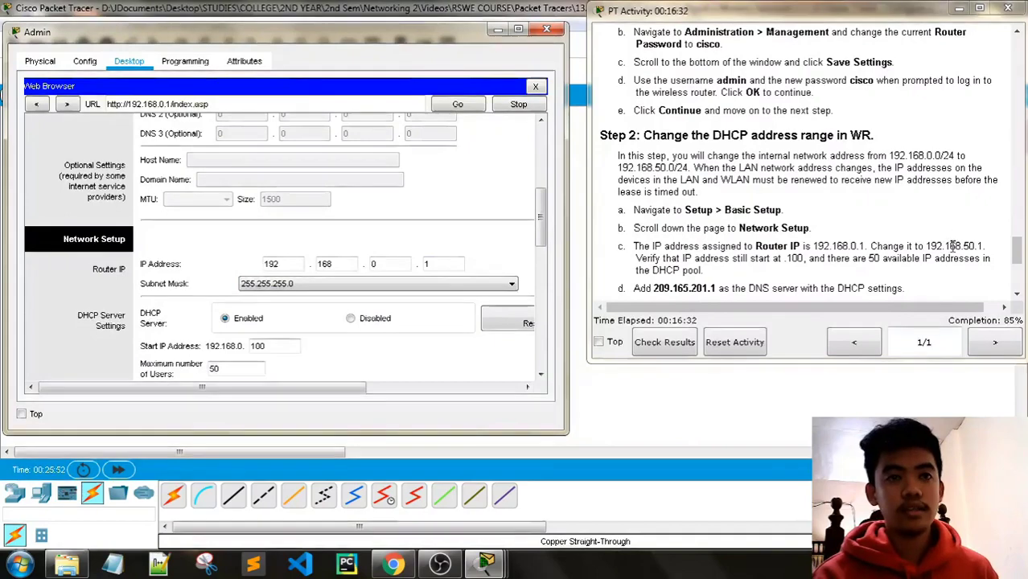
click(382, 264)
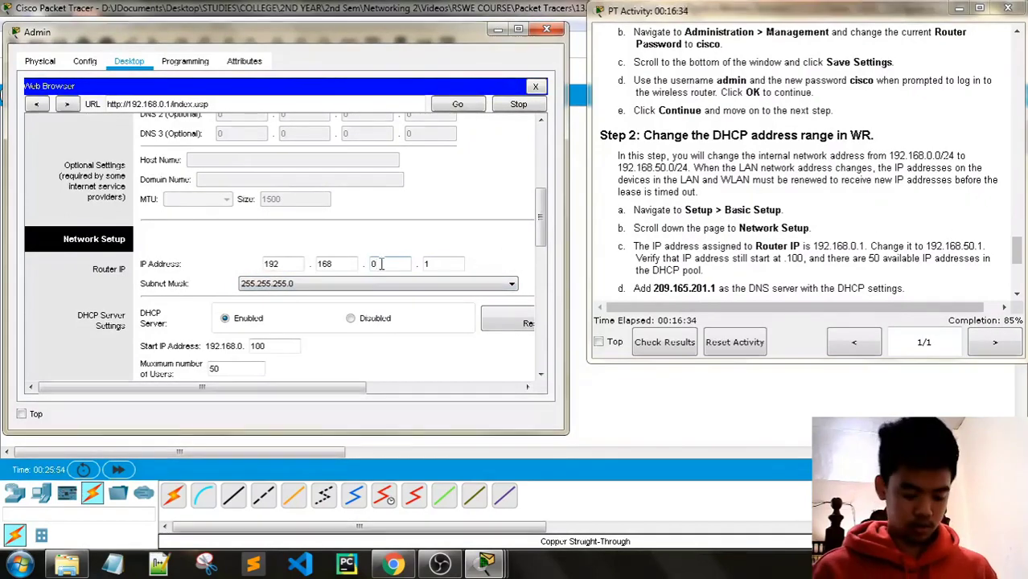
key(BackSpace)
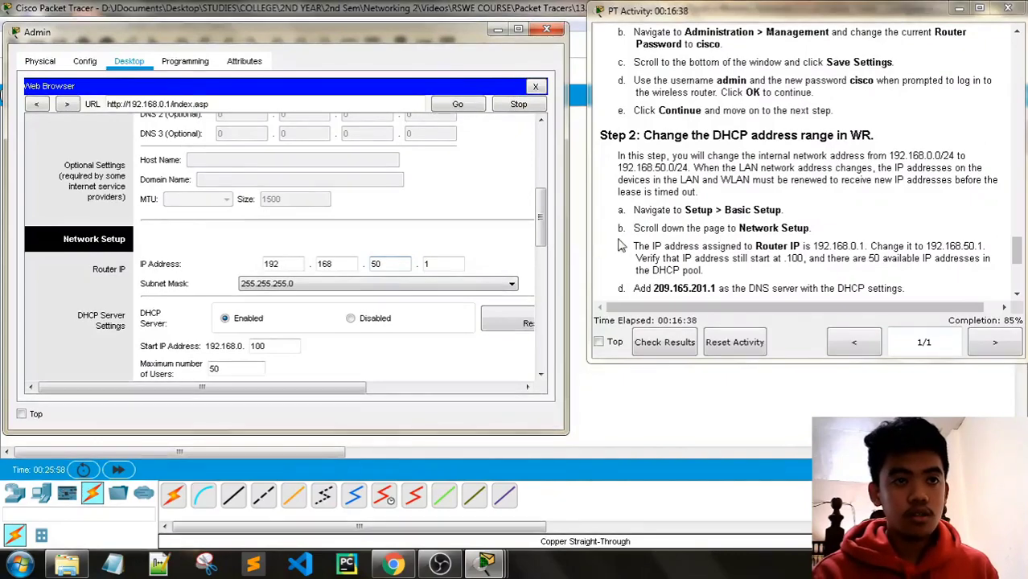
scroll(664, 241, down, 1)
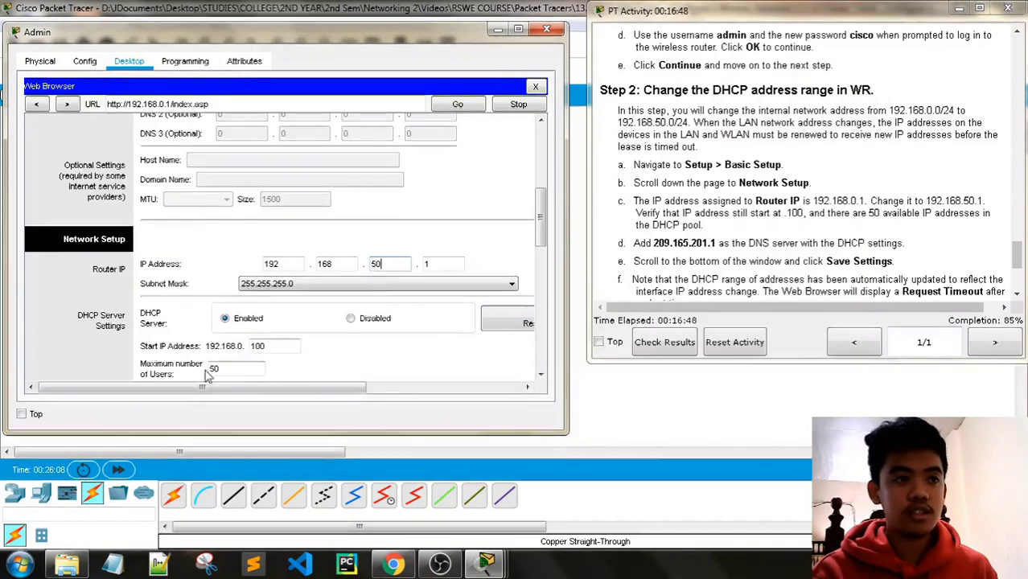
click(513, 285)
Enter 209.165.201.1 as Static DNS 1 in the DHCP server settings
scroll(593, 250, down, 1)
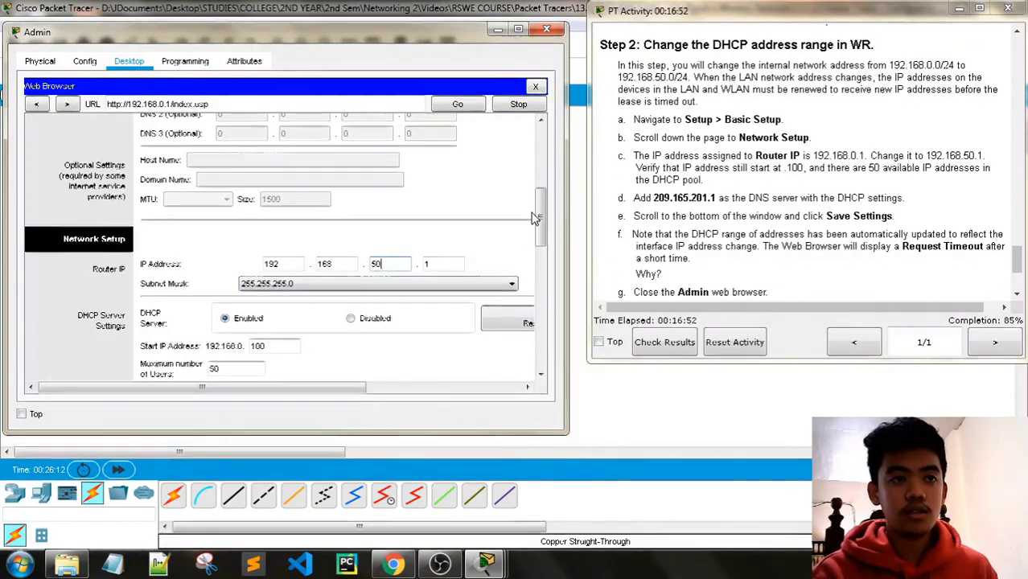
scroll(535, 218, down, 3)
scroll(521, 312, down, 3)
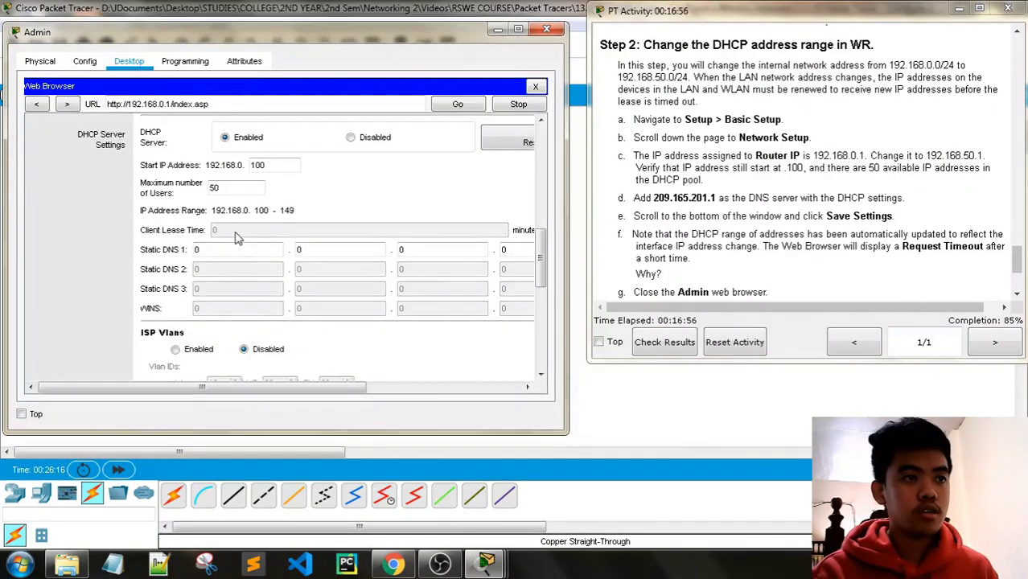
scroll(346, 367, right, 2)
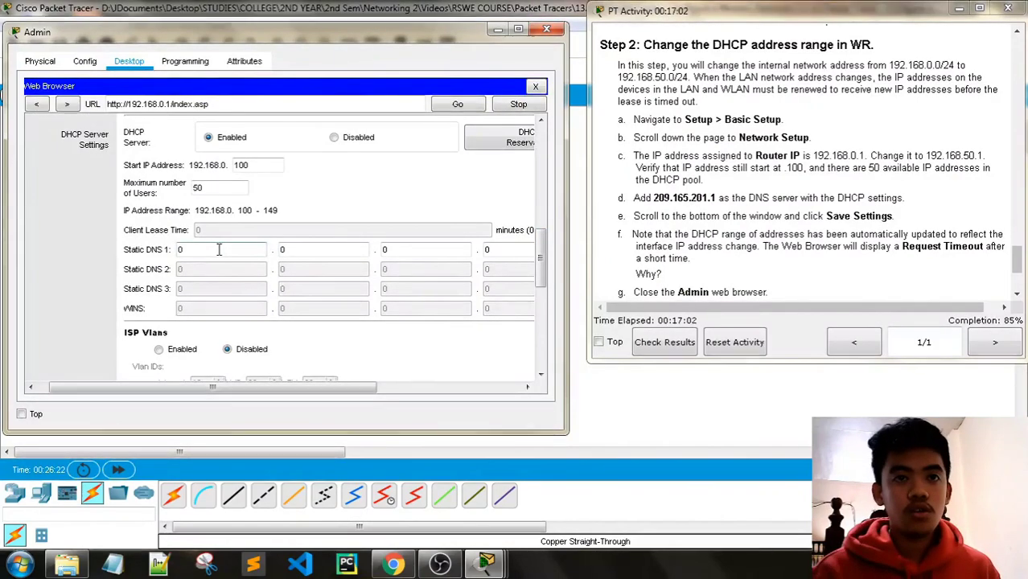
key(BackSpace)
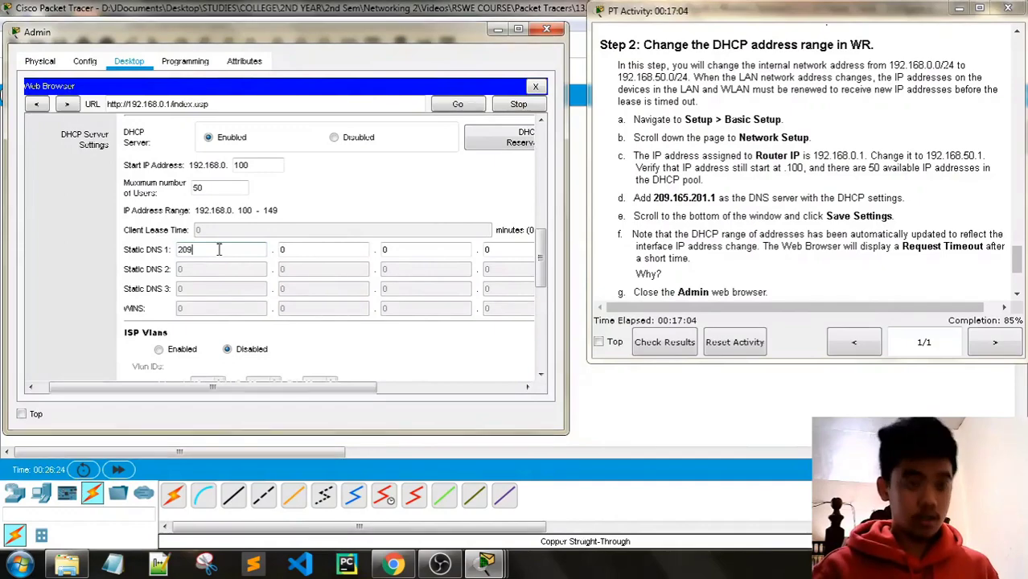
text(1)
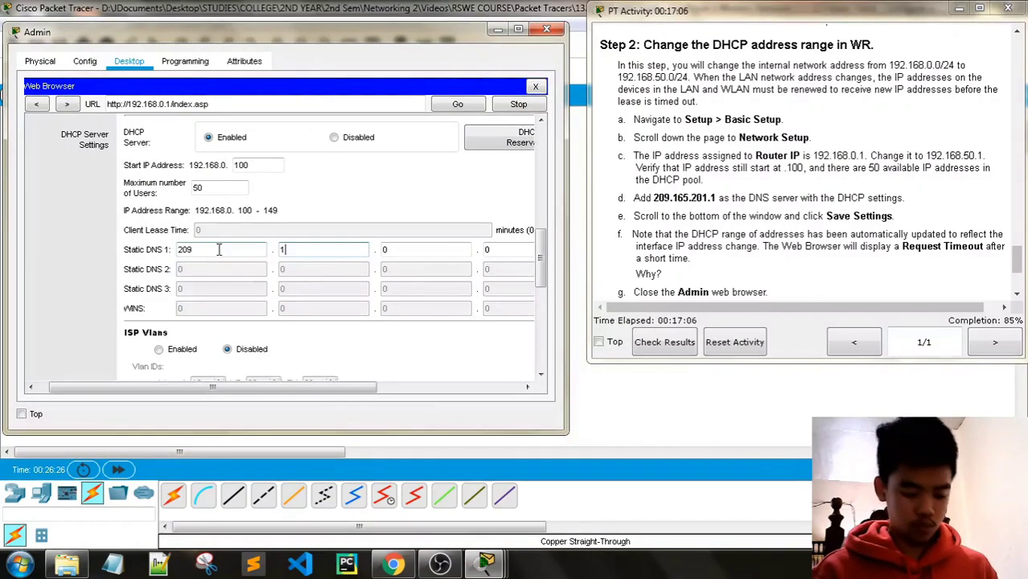
text(65)
key(Tab)
text(20)
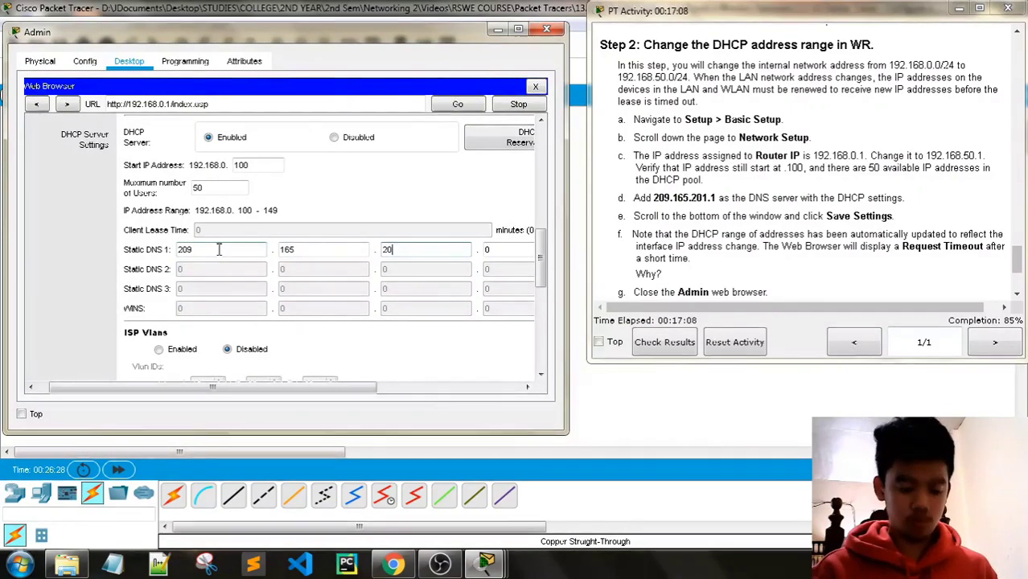
text(1)
key(Tab)
text(1)
scroll(795, 241, down, 1)
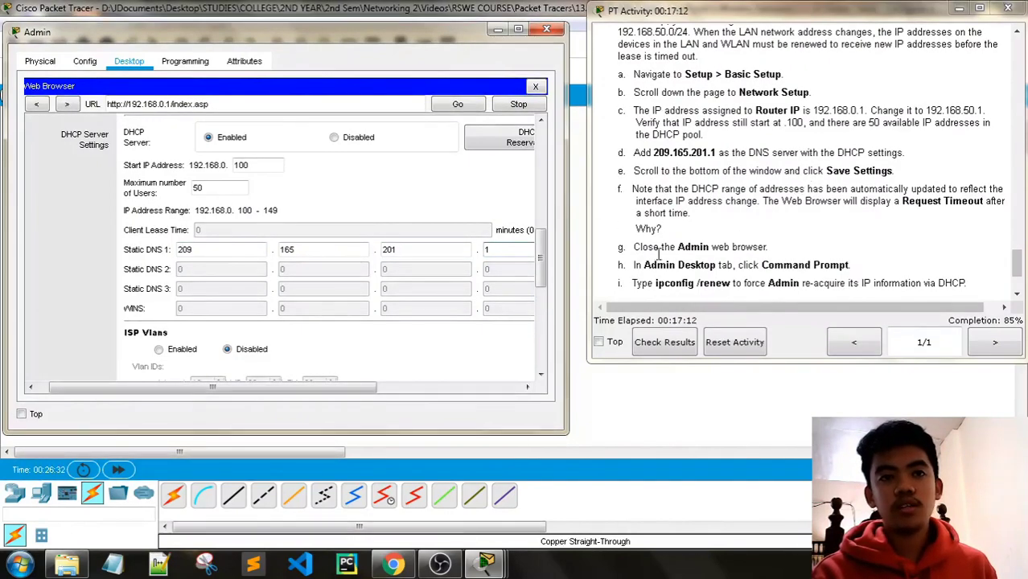
scroll(479, 358, down, 5)
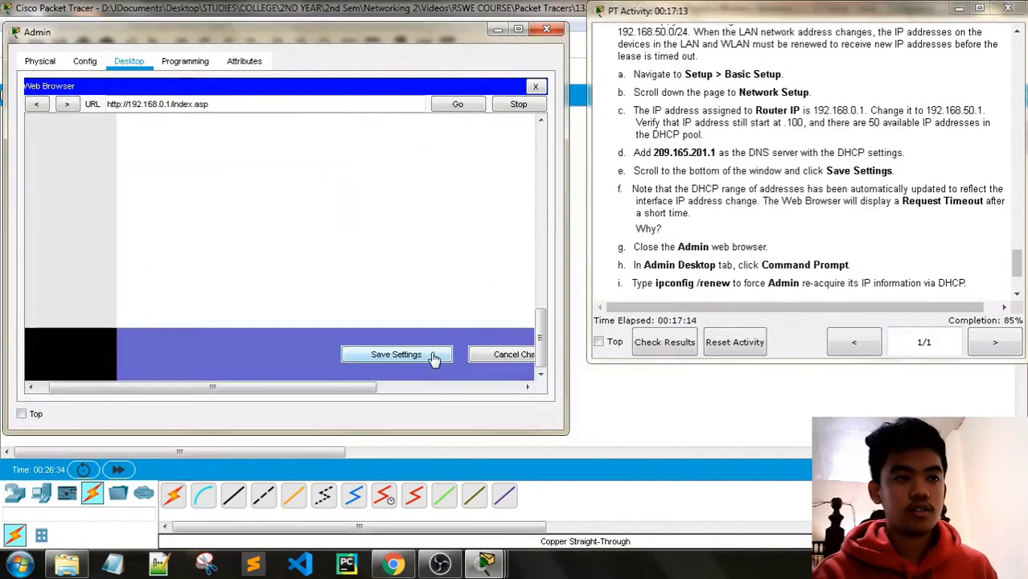
Save WR's LAN and DHCP changes, wait out the request timeout, and close Admin's browser
click(433, 355)
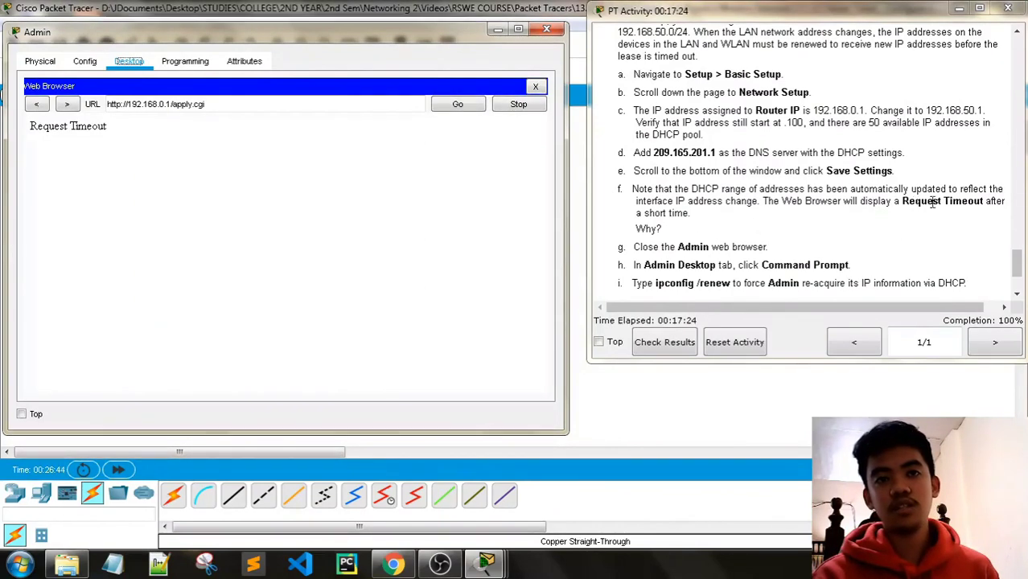
scroll(924, 212, down, 1)
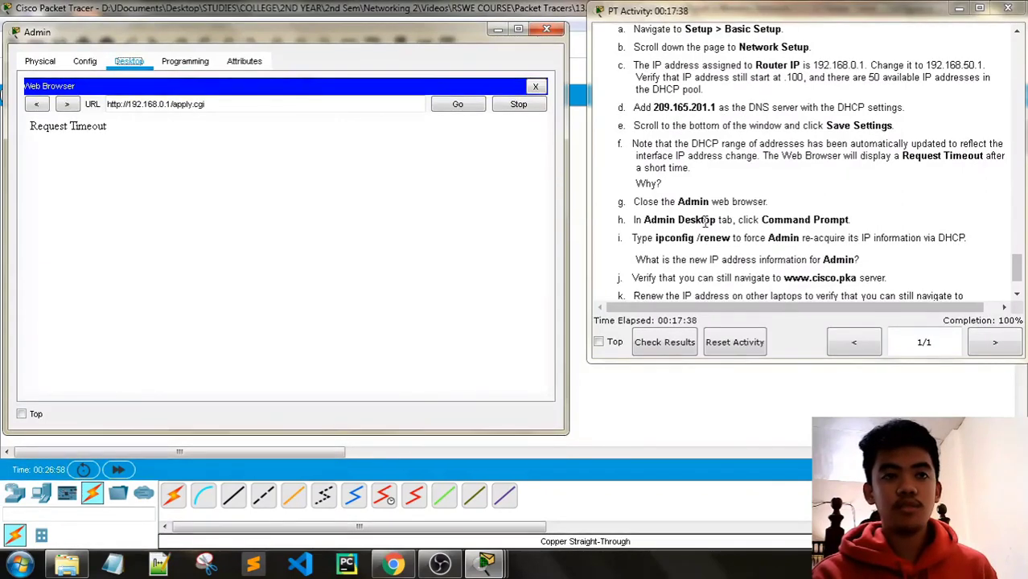
click(535, 87)
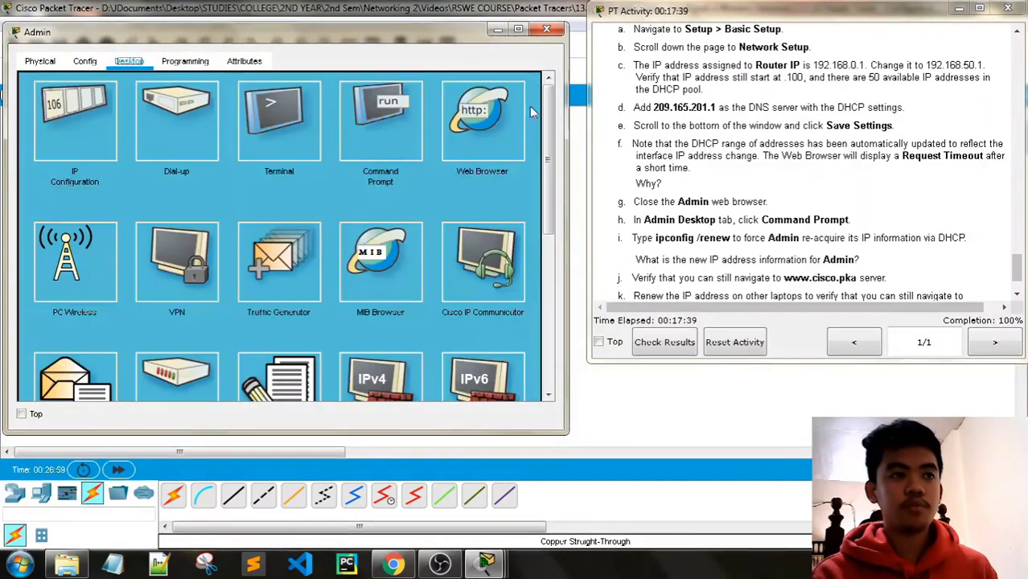
Run ipconfig /renew in Admin's Command Prompt to obtain 192.168.50.101
click(348, 140)
scroll(745, 227, down, 1)
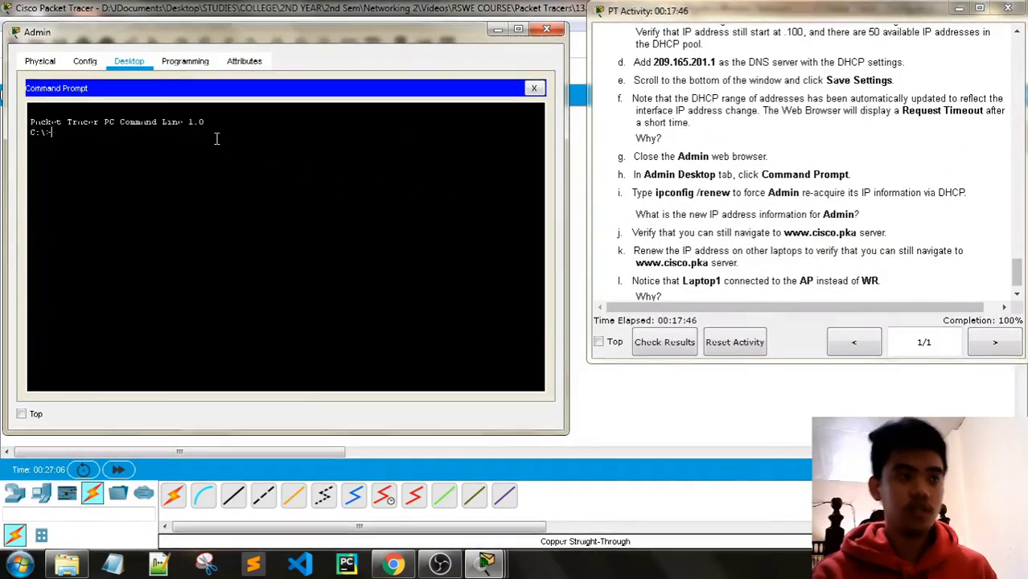
text(nfig )
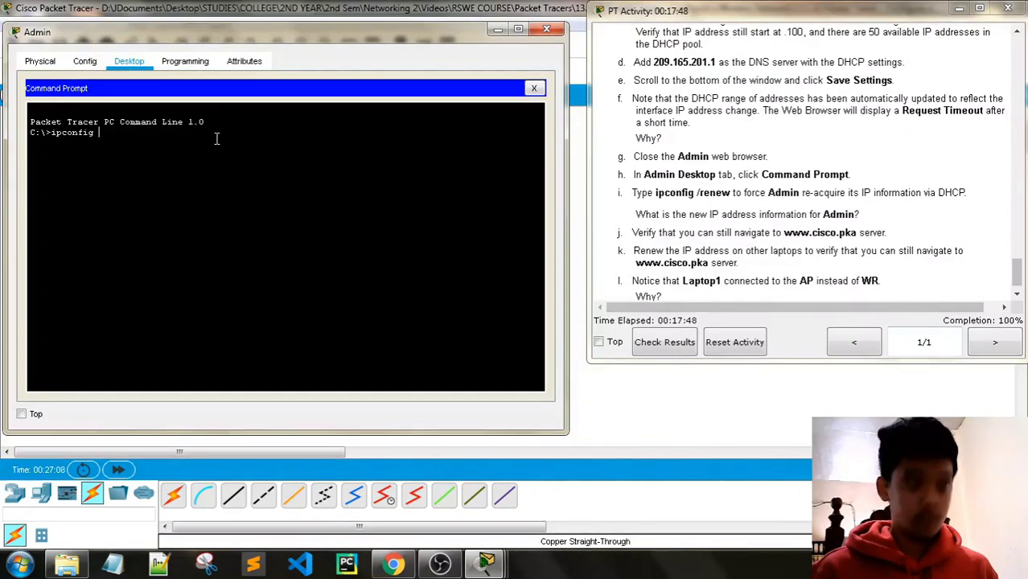
text(/renew)
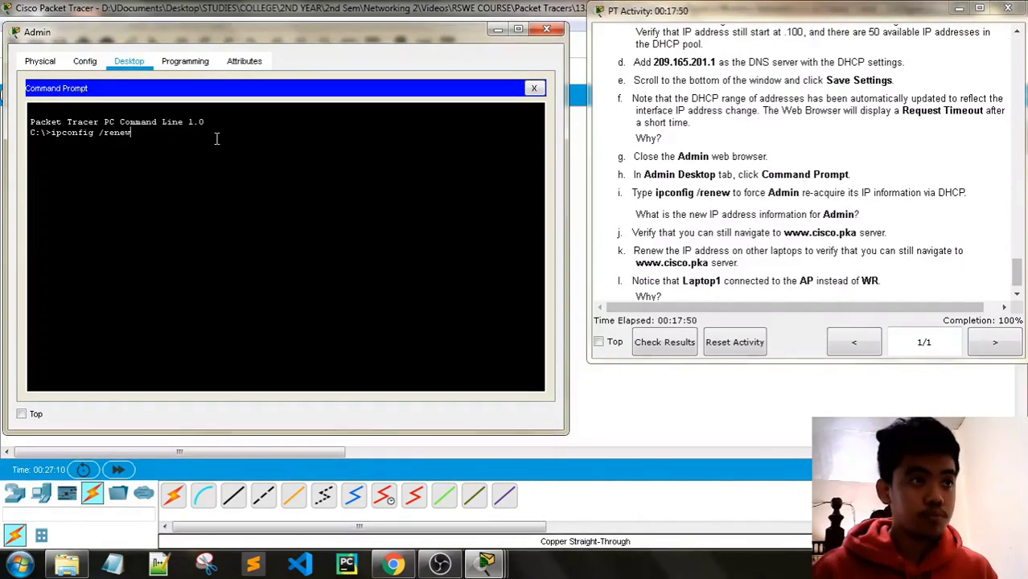
key(Return)
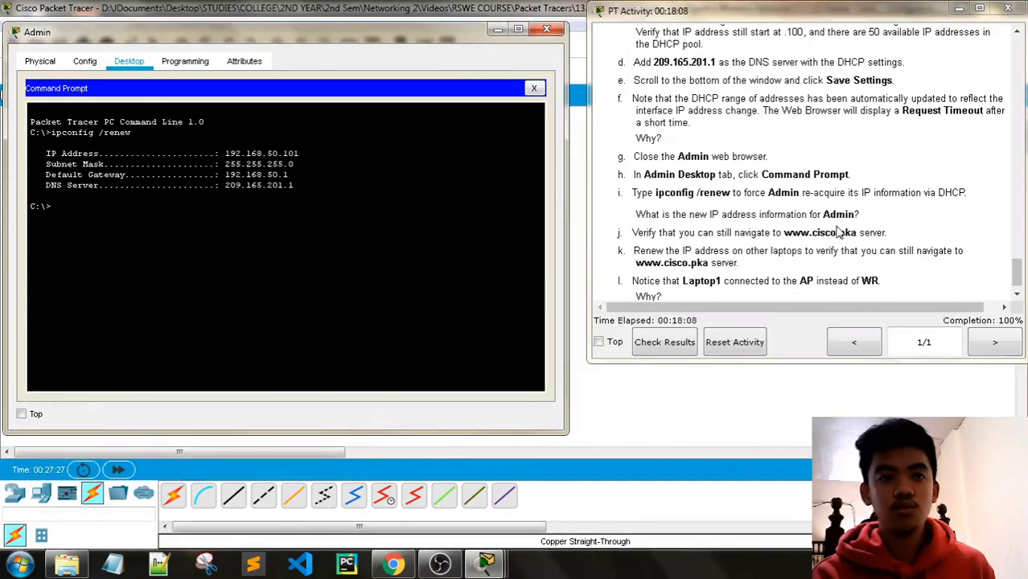
drag(784, 232, 859, 234)
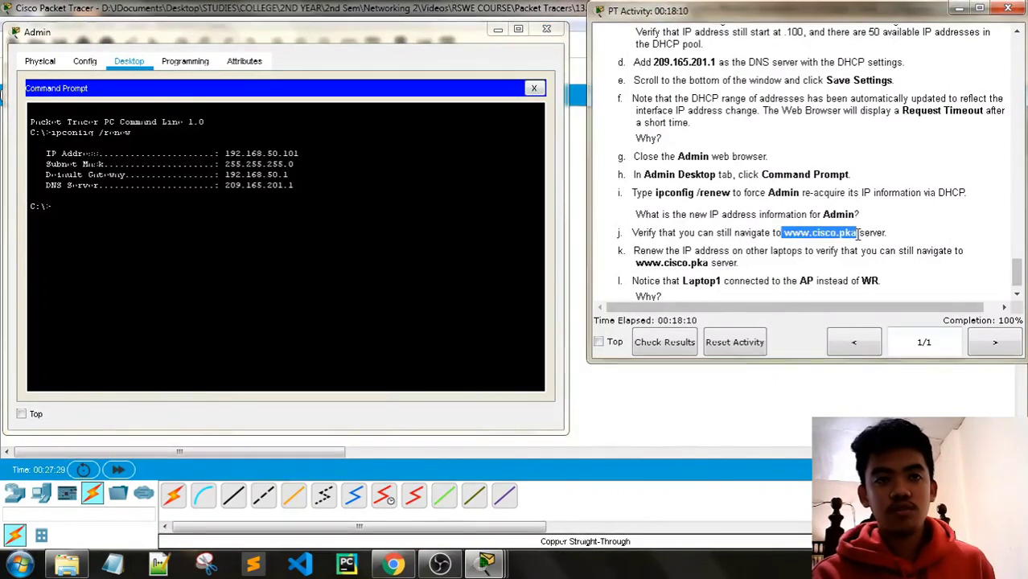
click(534, 88)
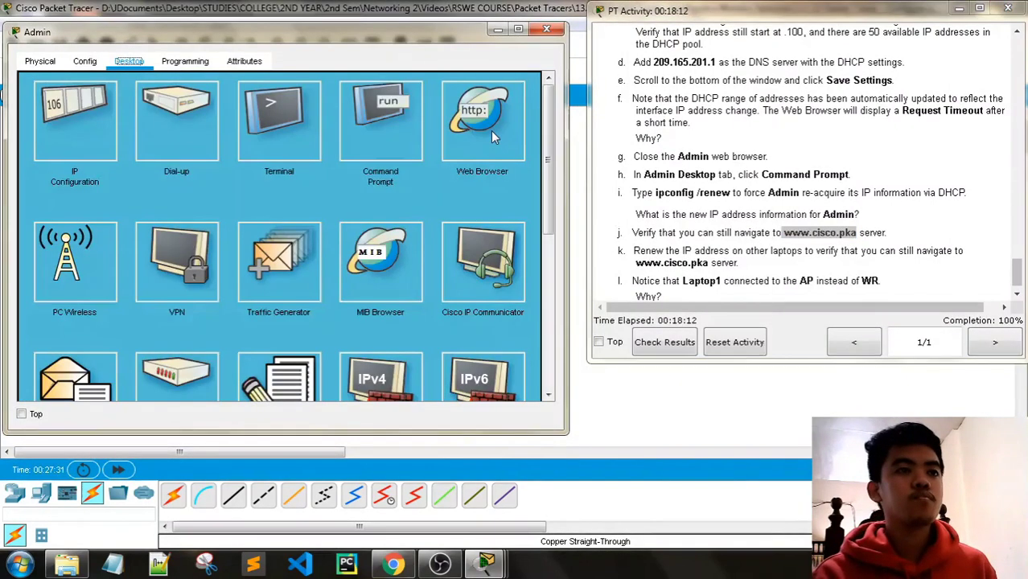
click(459, 129)
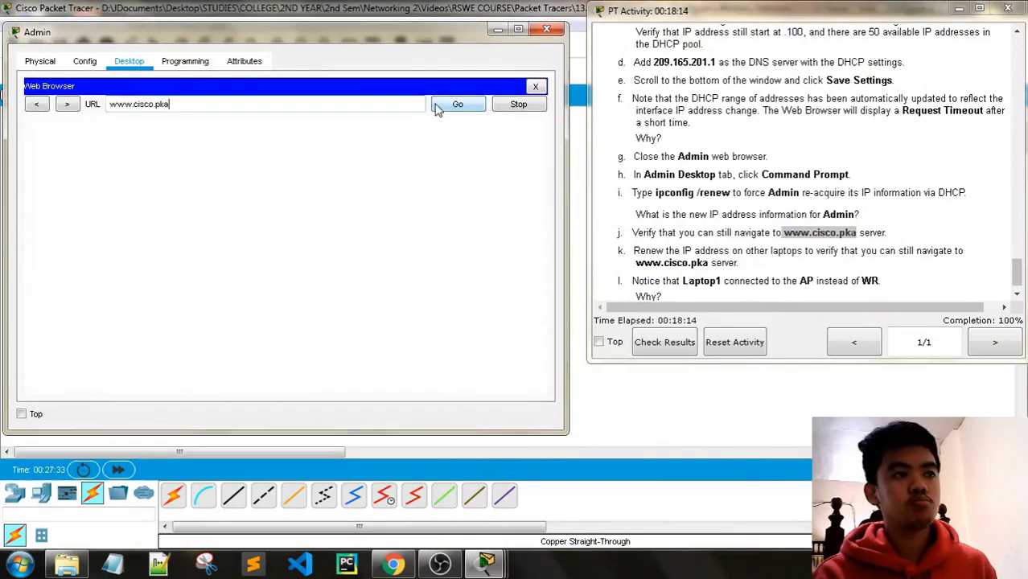
click(452, 105)
scroll(762, 220, down, 1)
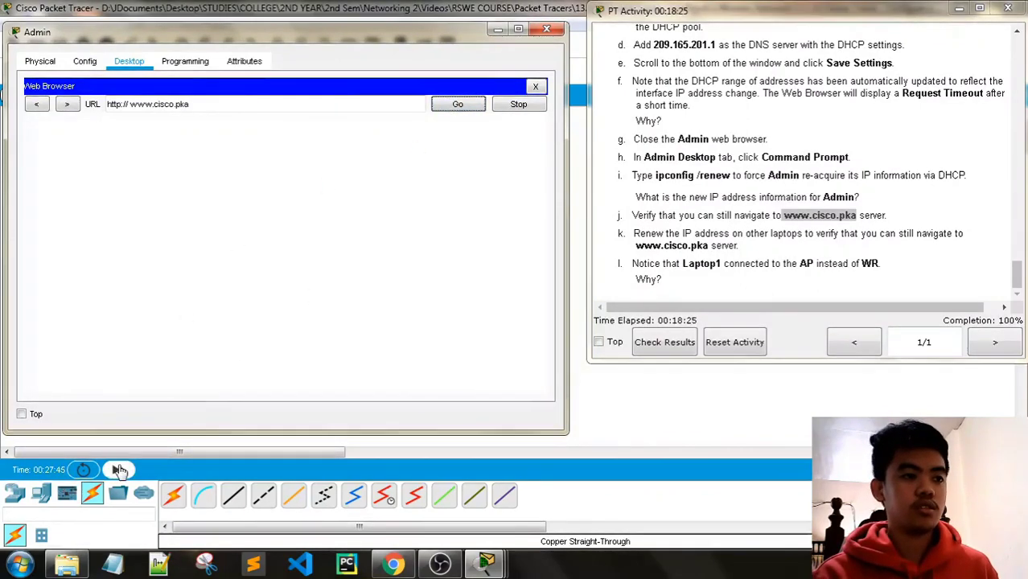
click(119, 469)
key(alt+Tab)
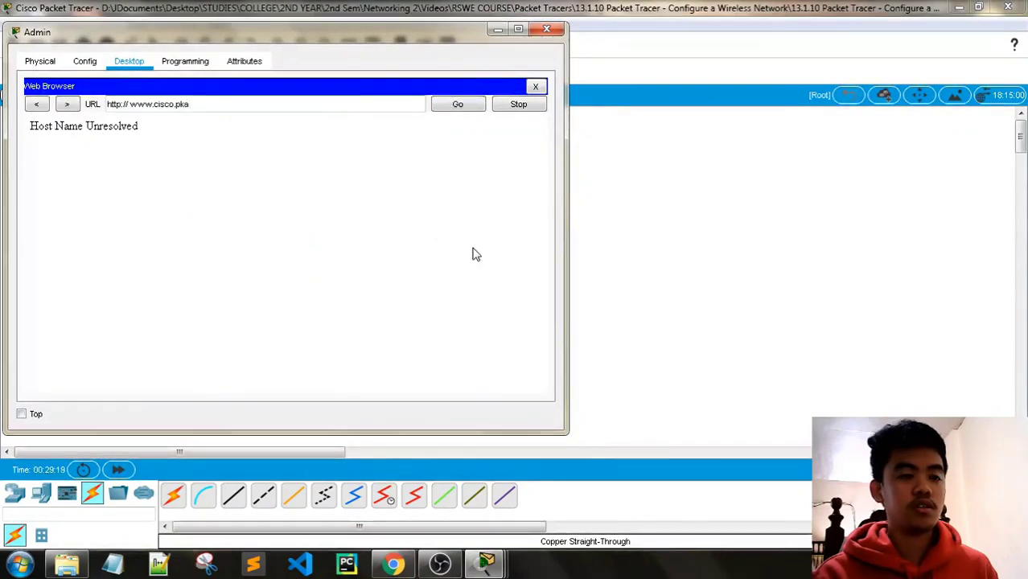
mouse_move(487, 561)
click(355, 487)
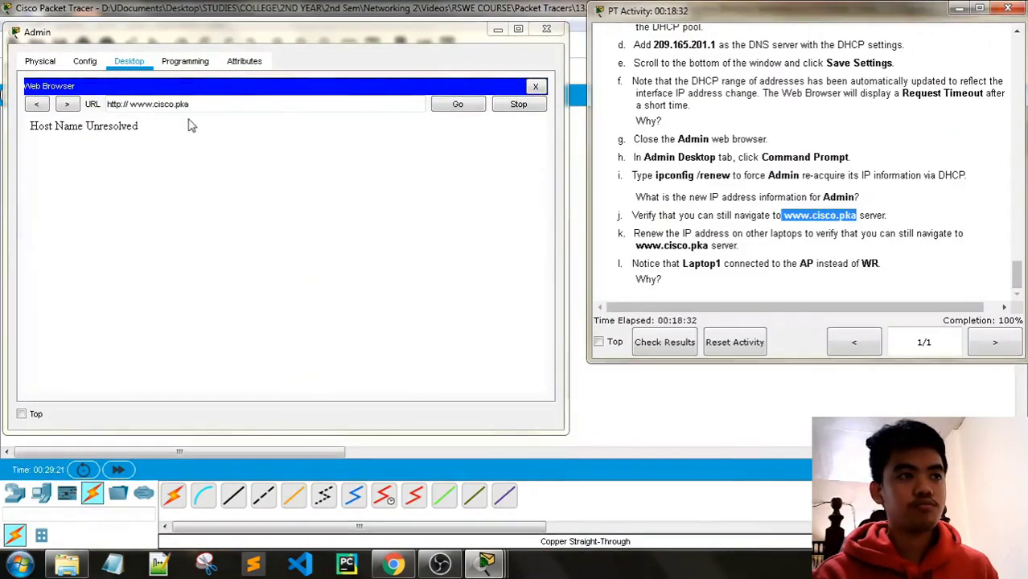
drag(190, 105, 115, 107)
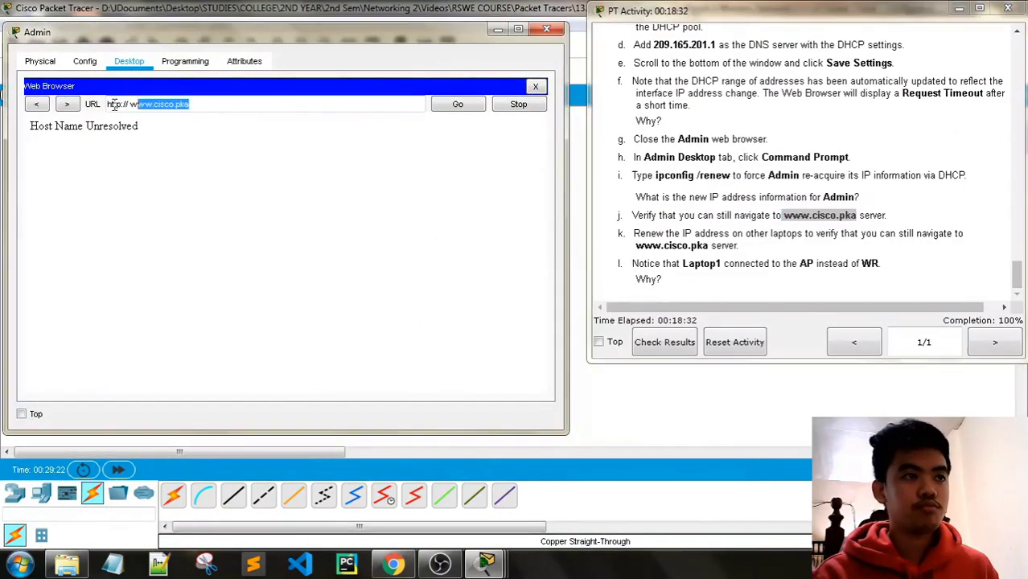
click(463, 113)
click(119, 475)
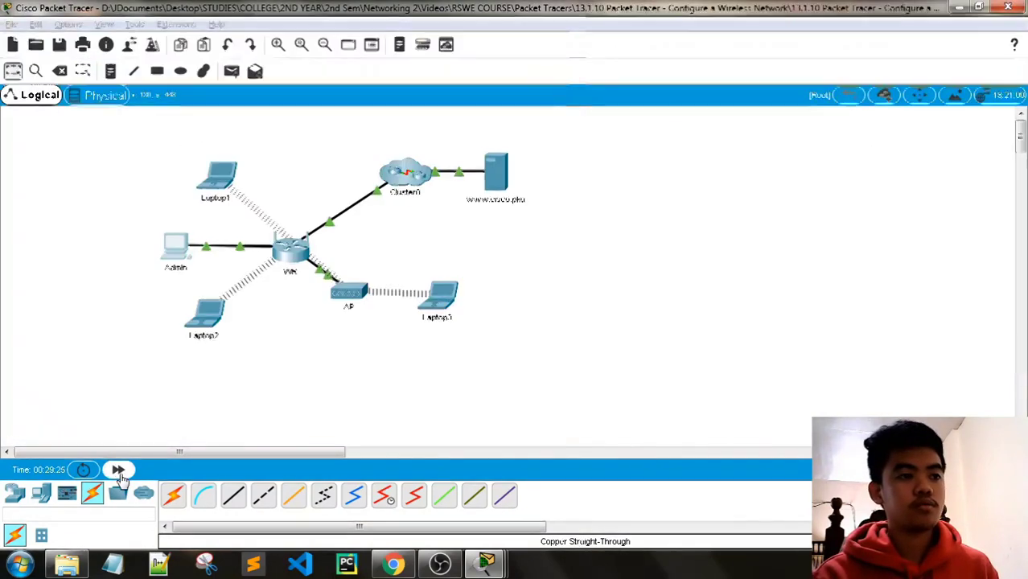
click(176, 245)
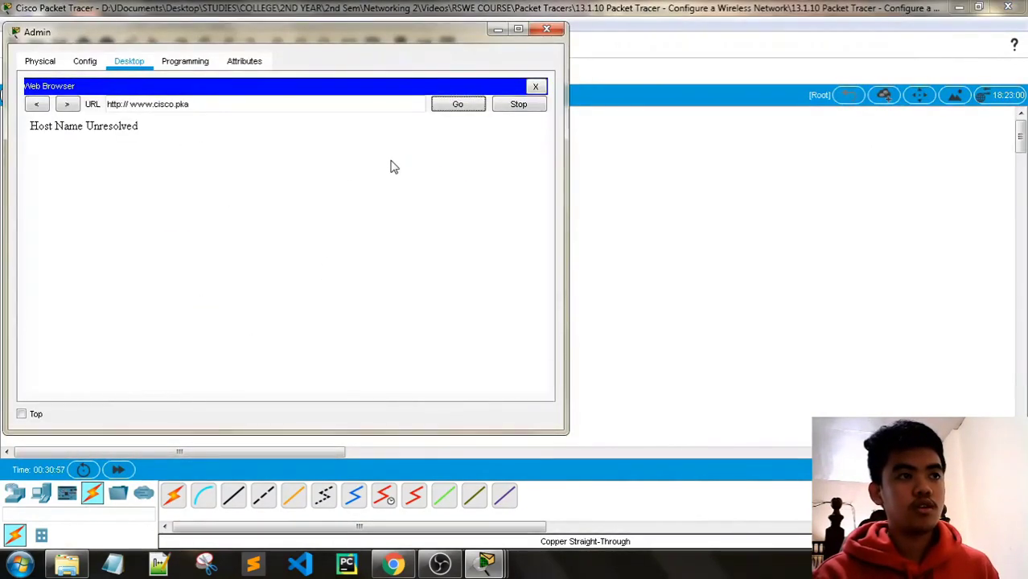
click(535, 86)
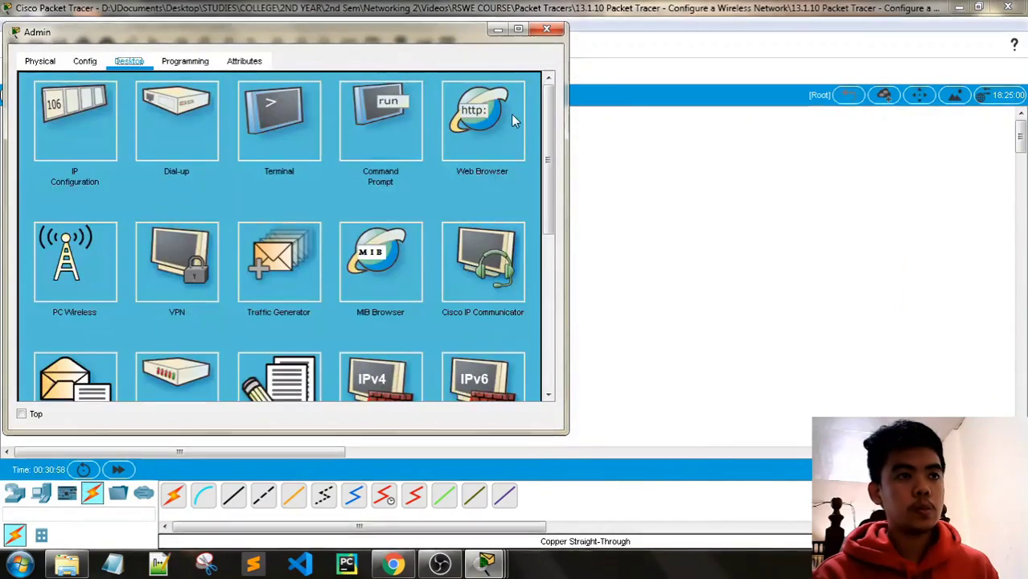
click(485, 126)
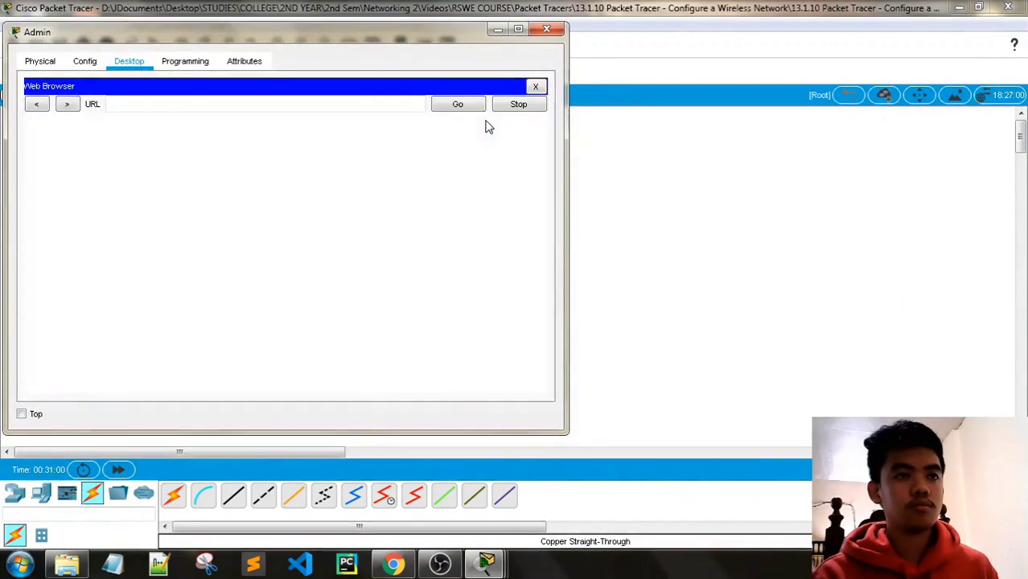
click(254, 102)
text(www.cisco.pka)
click(467, 108)
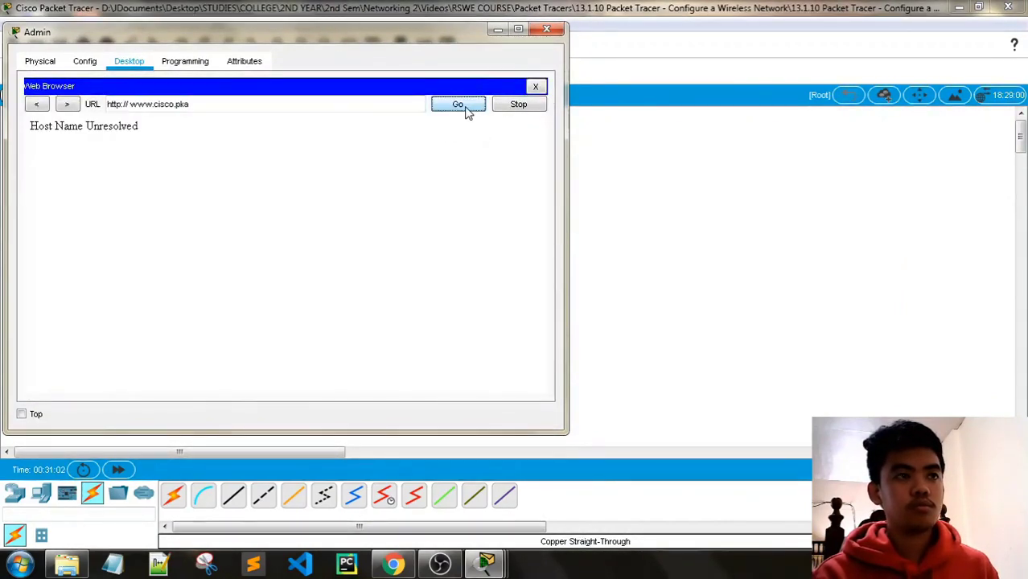
click(546, 30)
mouse_move(487, 563)
click(390, 482)
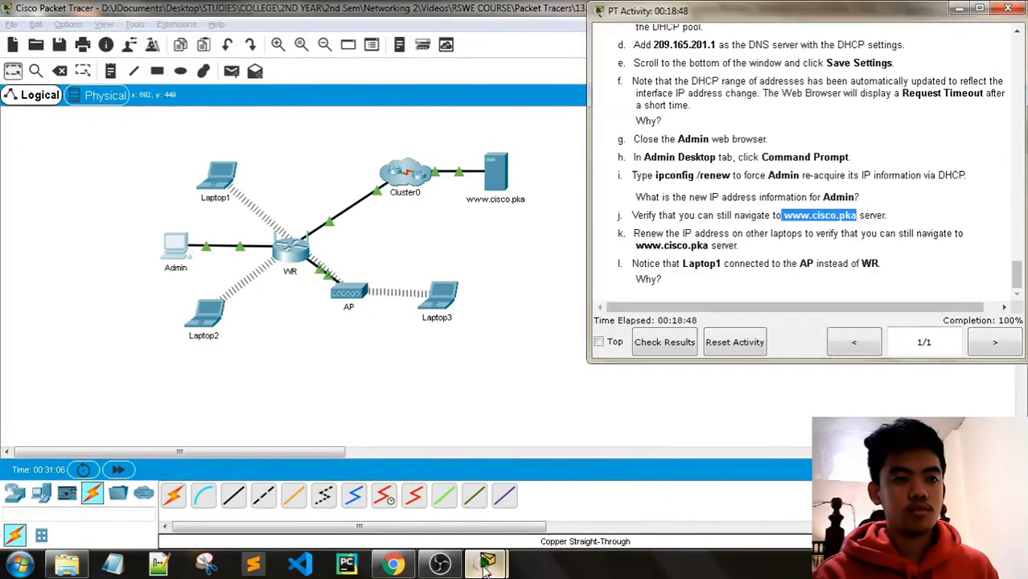
click(397, 352)
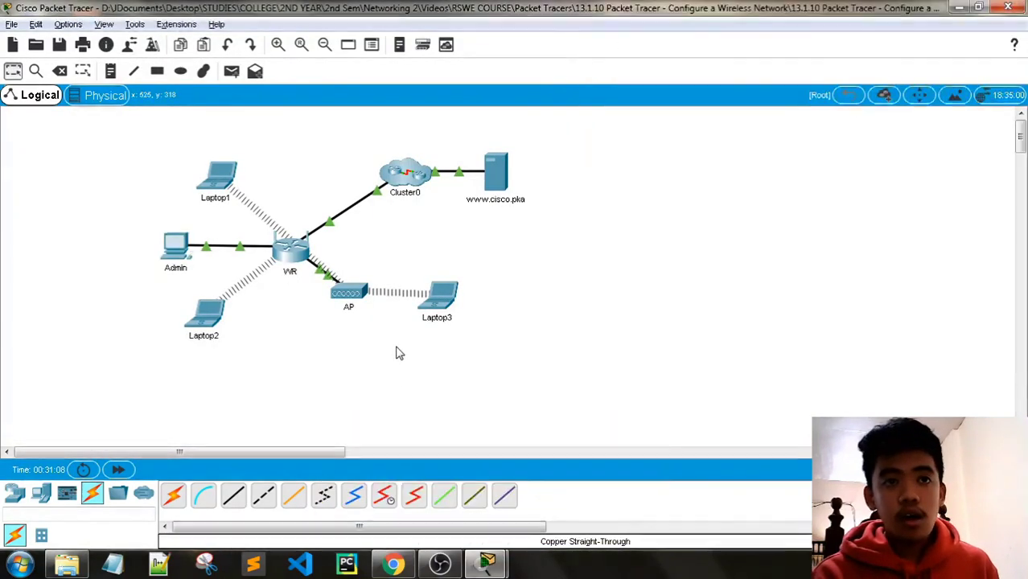
click(424, 492)
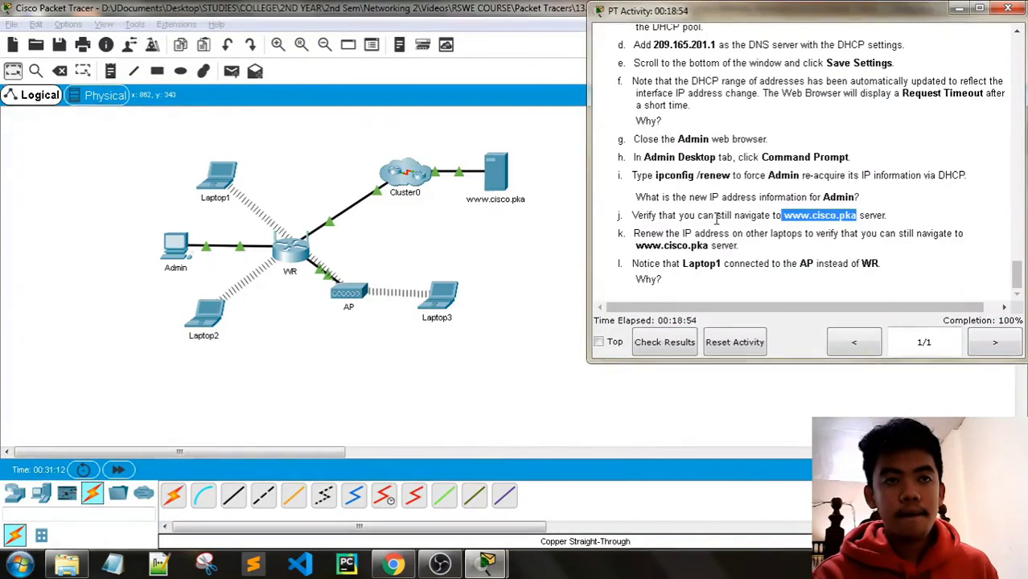
click(791, 222)
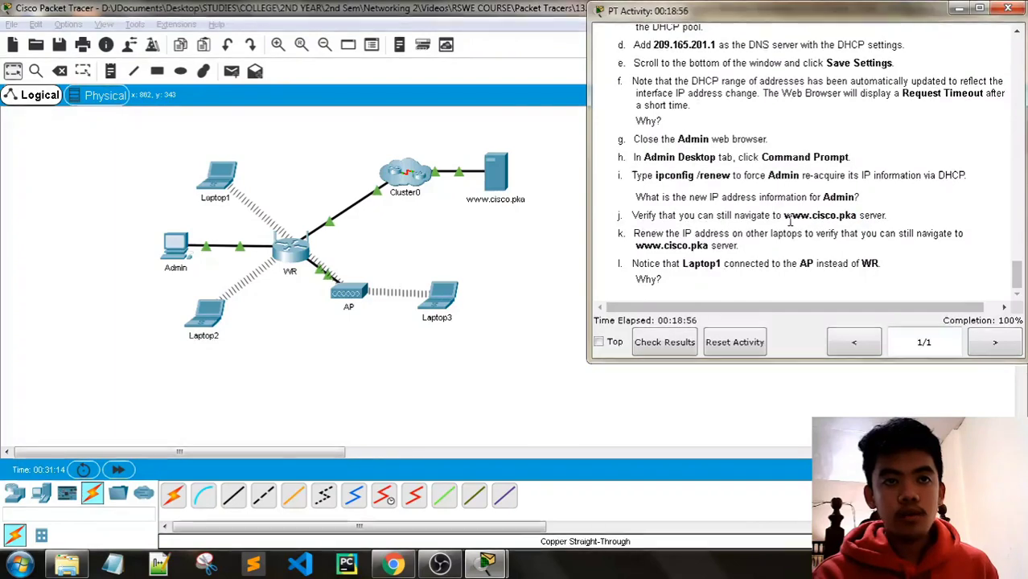
drag(789, 222, 857, 217)
key(ctrl+c)
click(856, 219)
click(809, 217)
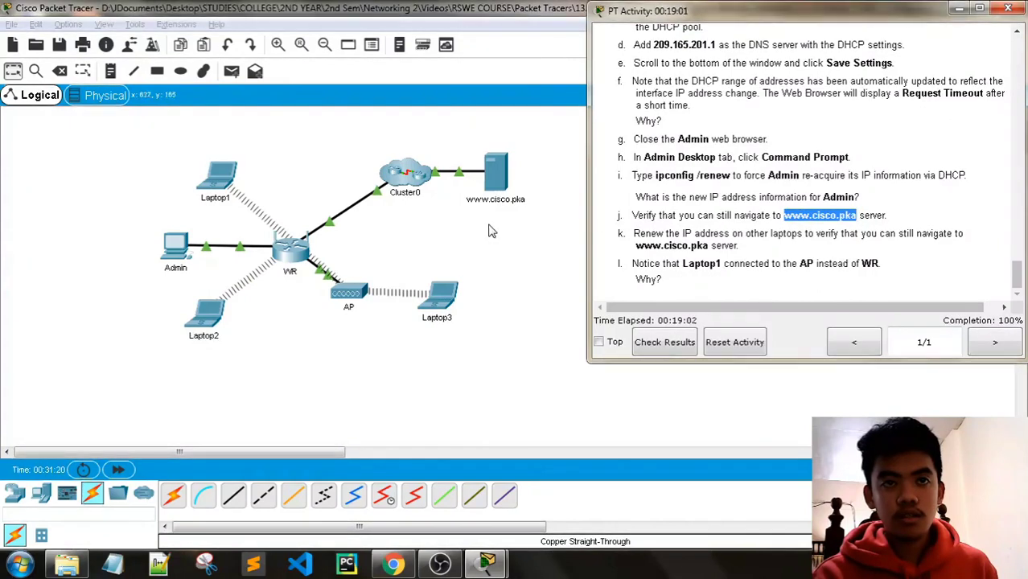
click(177, 247)
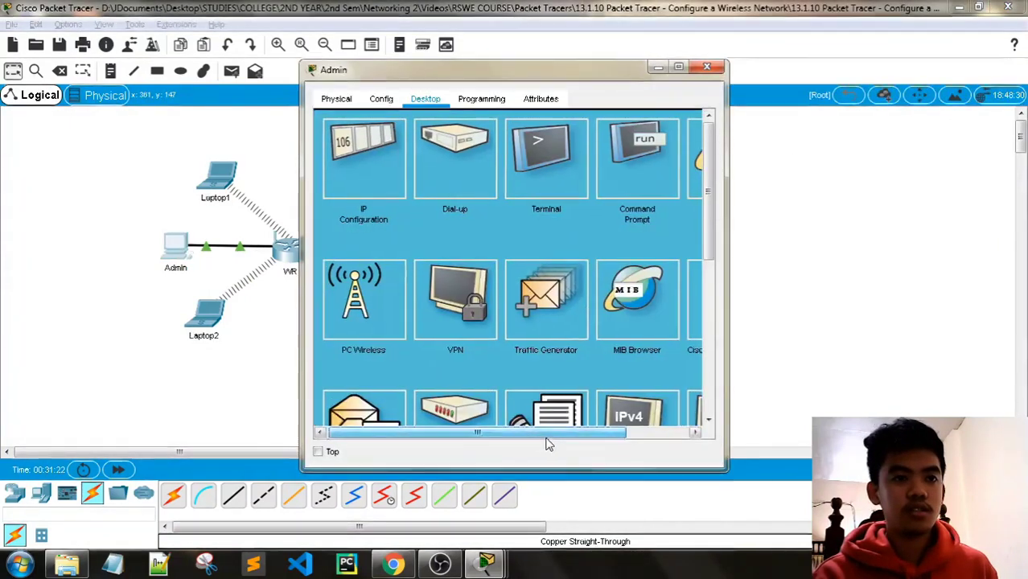
drag(546, 444, 617, 443)
click(644, 161)
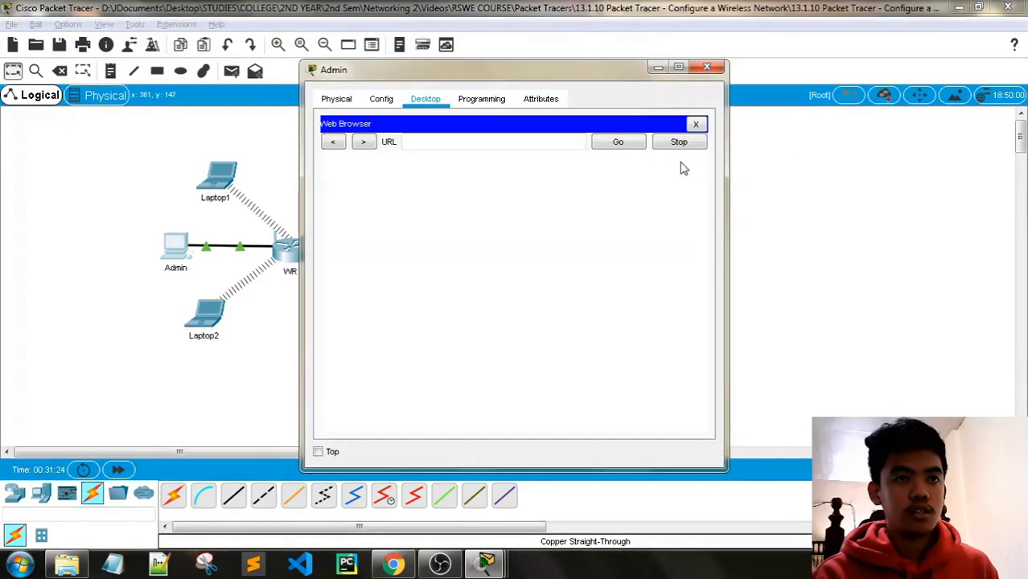
click(417, 142)
key(ctrl+v)
click(616, 143)
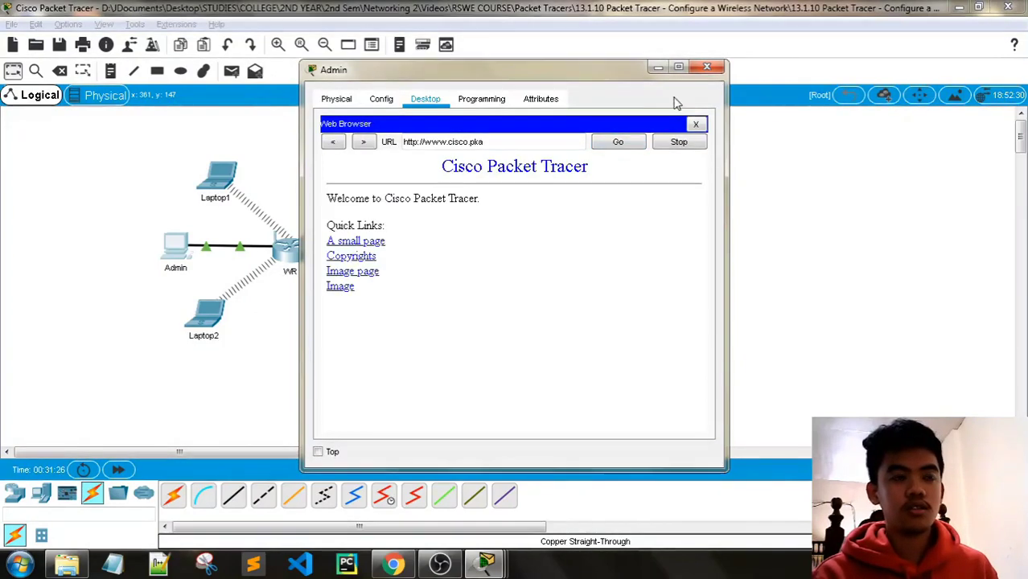
click(708, 66)
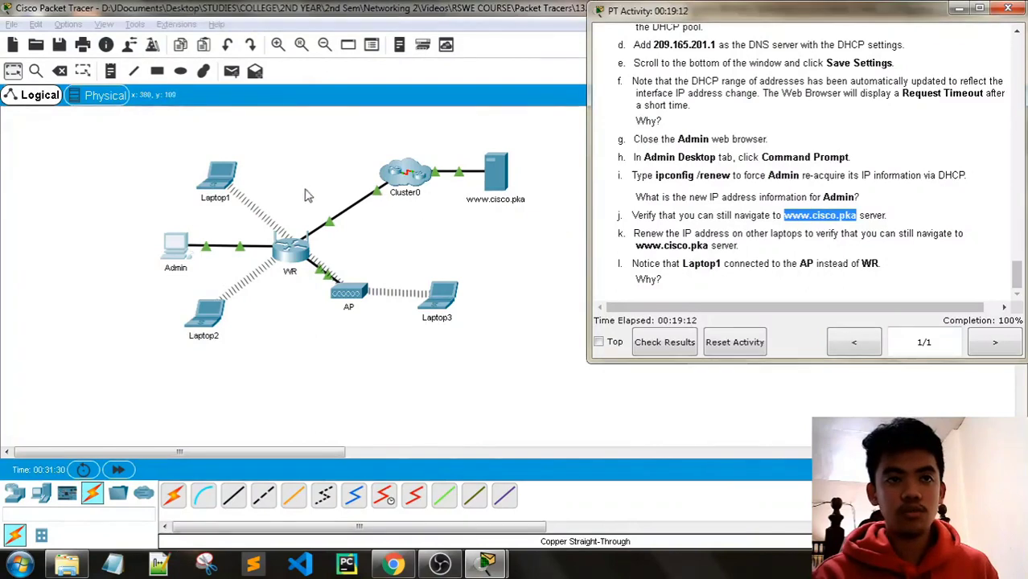
Run ipconfig /renew in Laptop1's Command Prompt
click(207, 185)
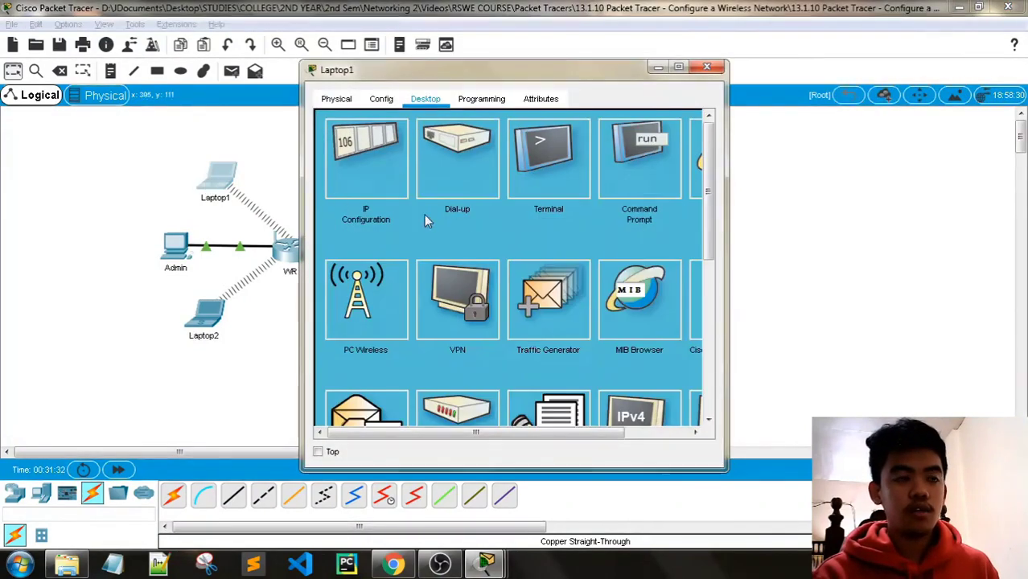
click(707, 66)
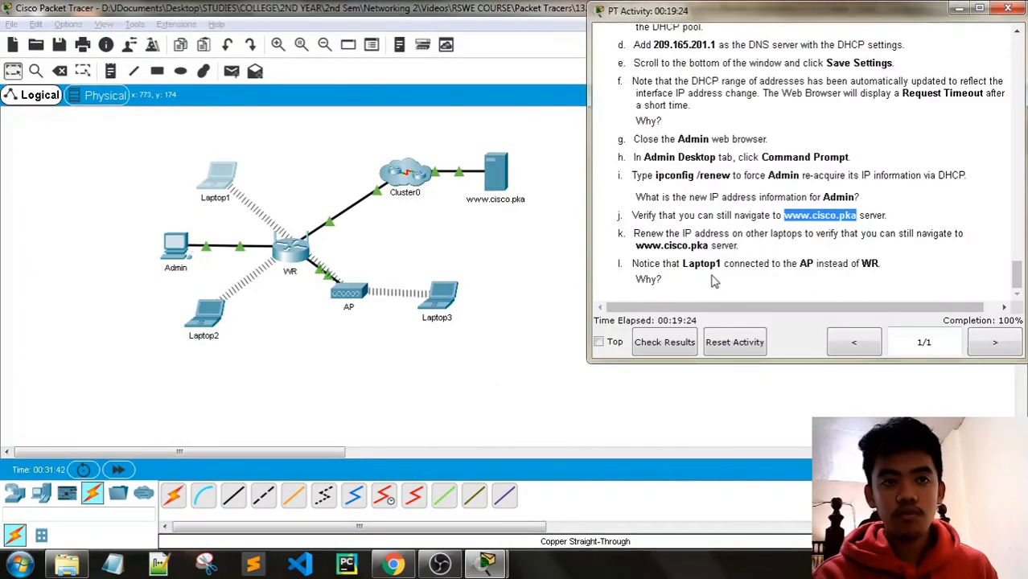
click(259, 202)
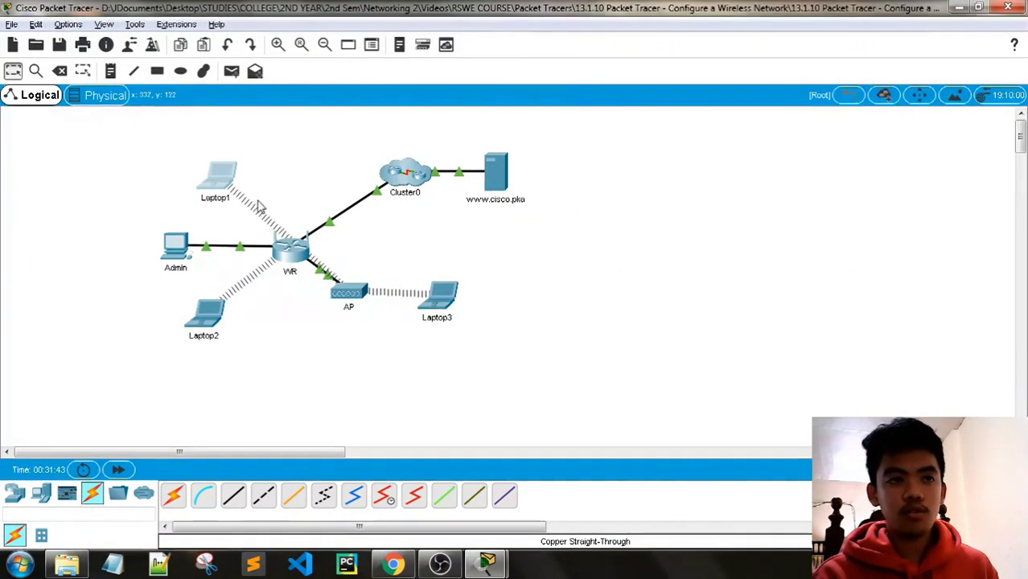
click(221, 177)
click(638, 165)
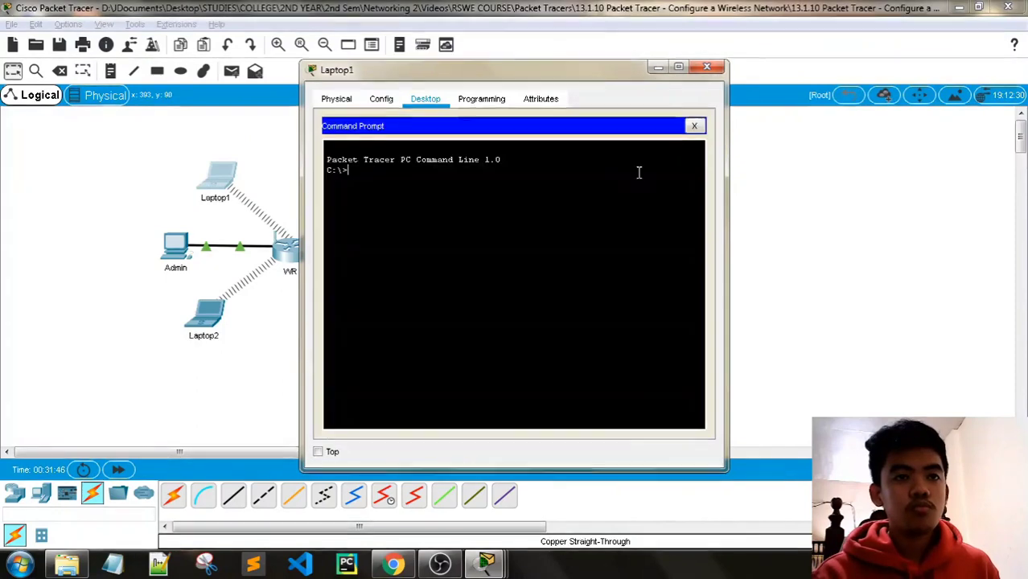
text(ipconf)
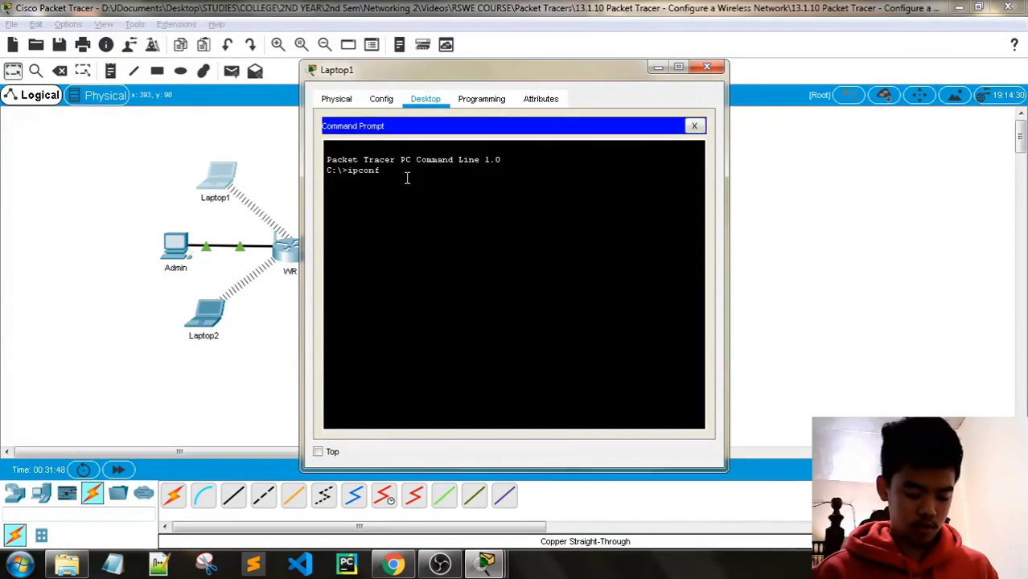
text(ig /a)
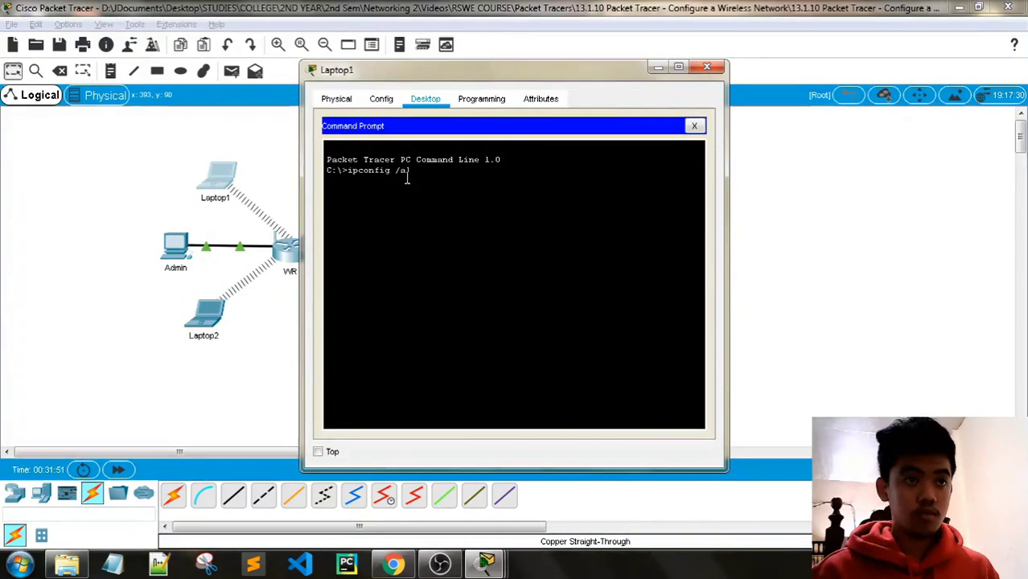
key(BackSpace)
text(renew)
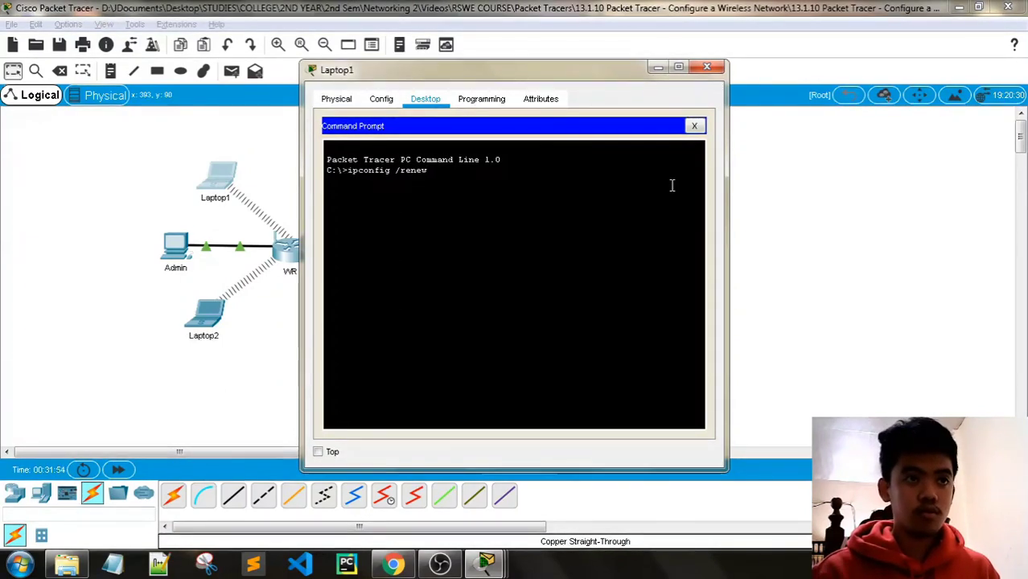
Run ipconfig /renew in Laptop2's Command Prompt
click(195, 329)
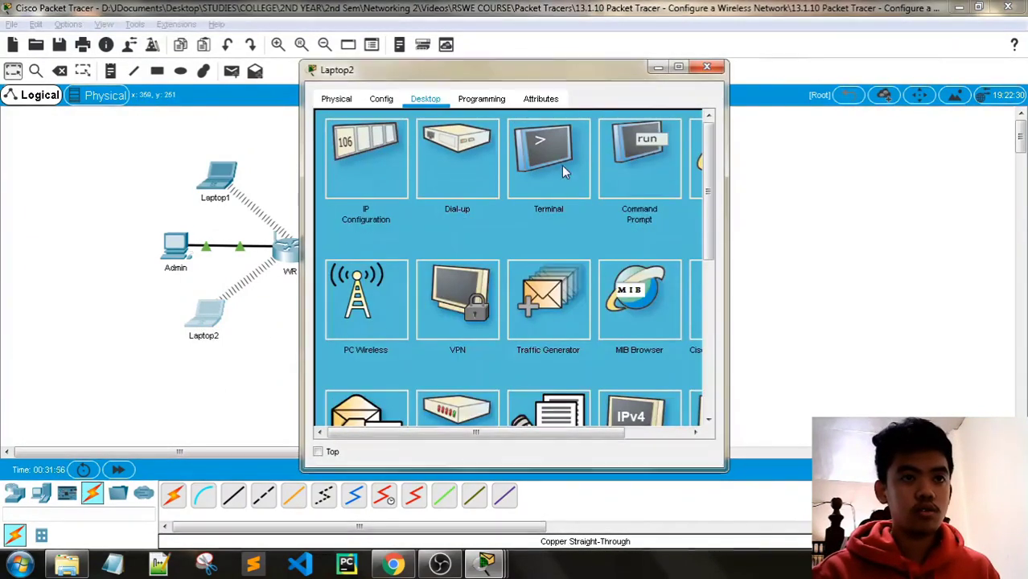
click(624, 157)
text(ipco)
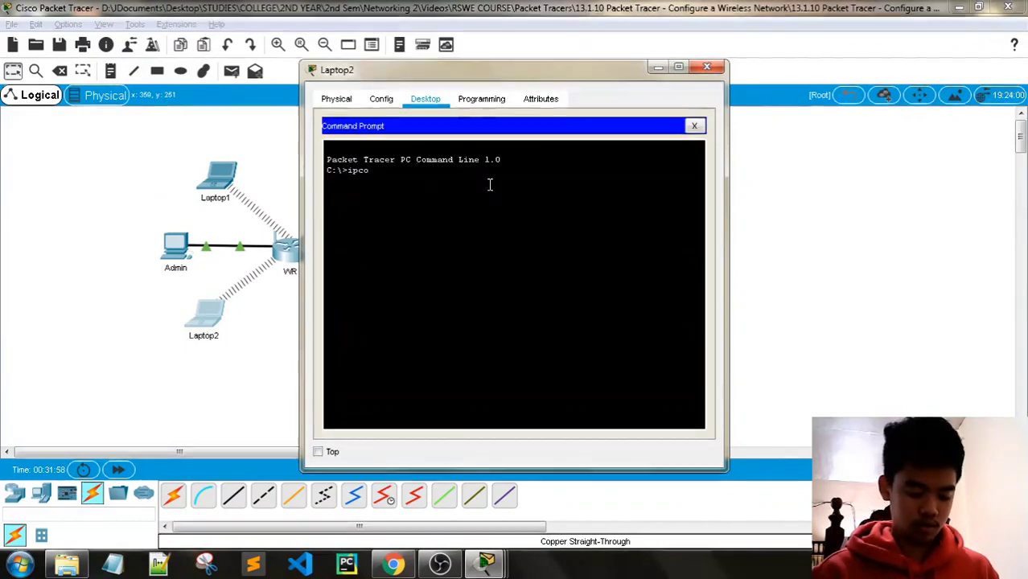
text(nfig /)
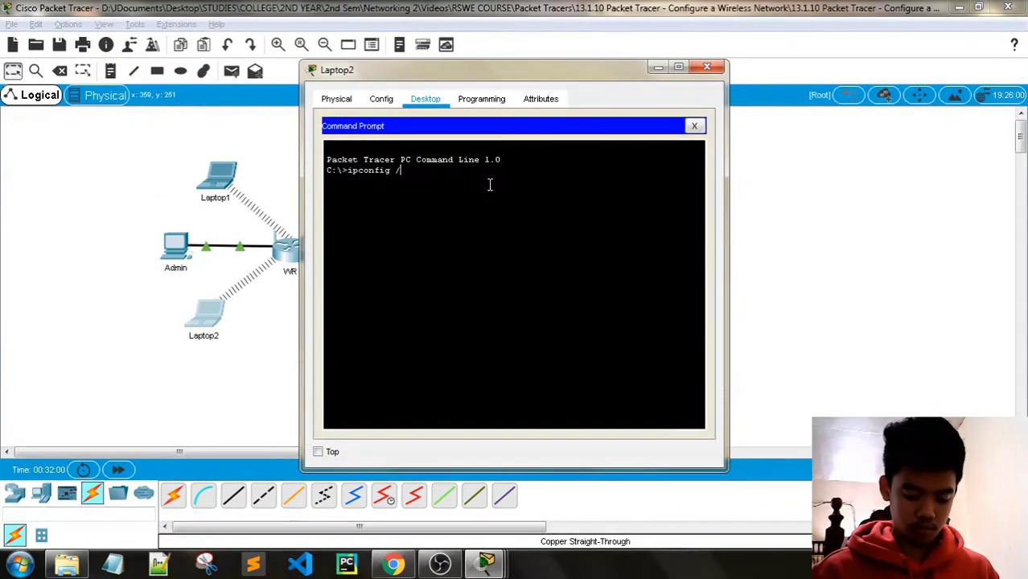
text(renew)
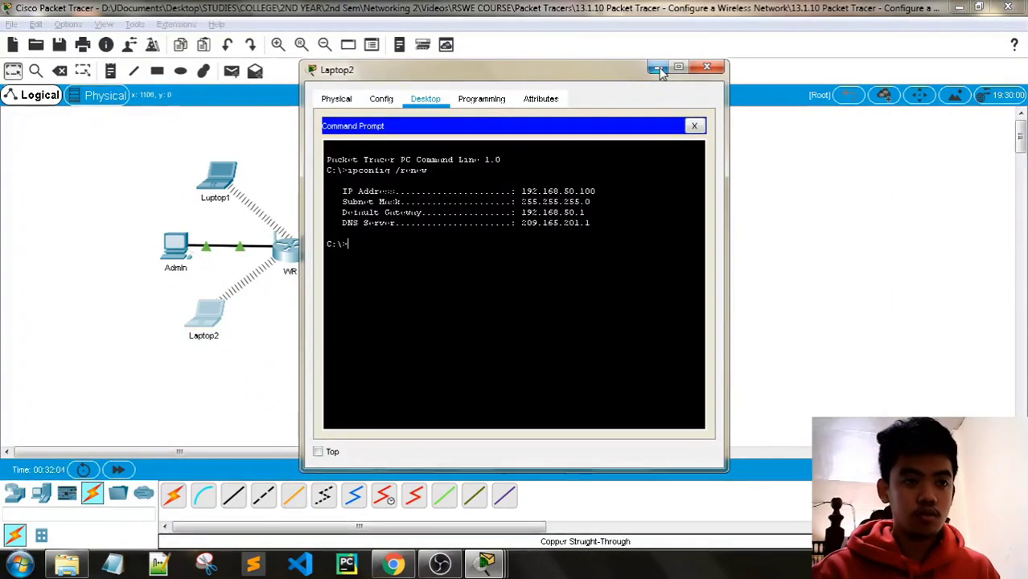
Confirm Laptop1 got 192.168.50.102 and Laptop2 got 192.168.50.100, then close both windows
click(658, 67)
mouse_move(505, 568)
click(595, 499)
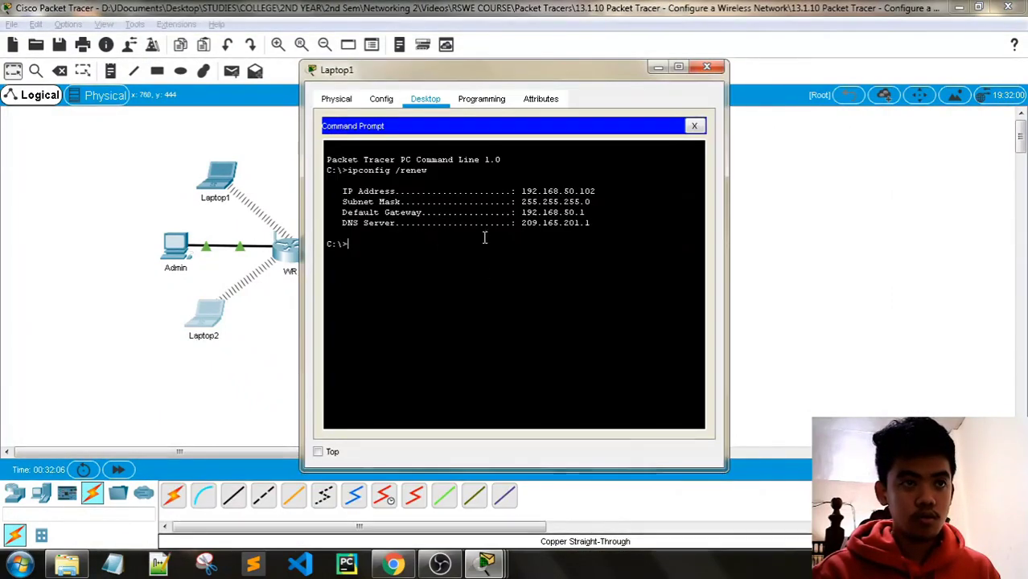
click(658, 68)
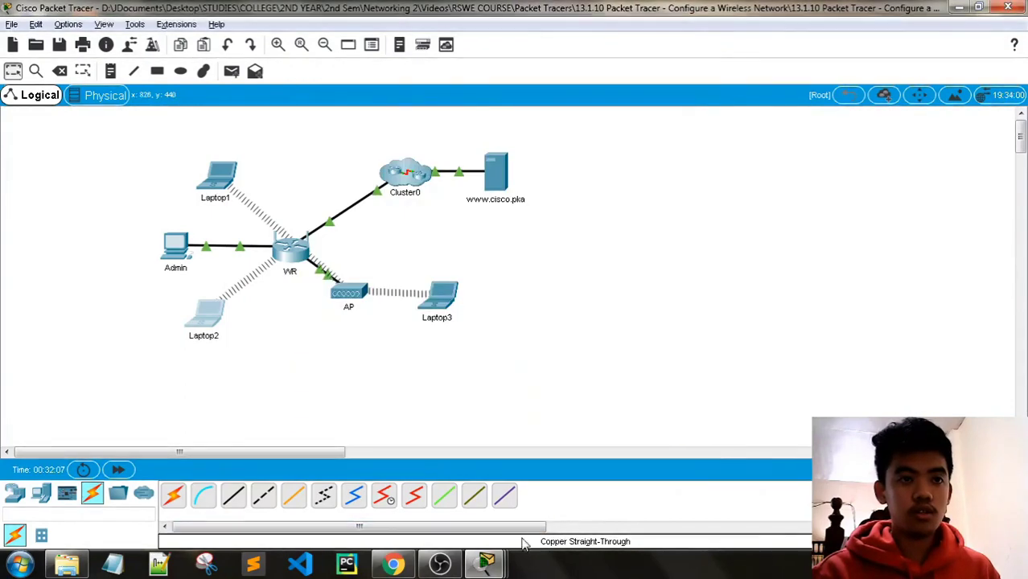
mouse_move(486, 565)
click(665, 483)
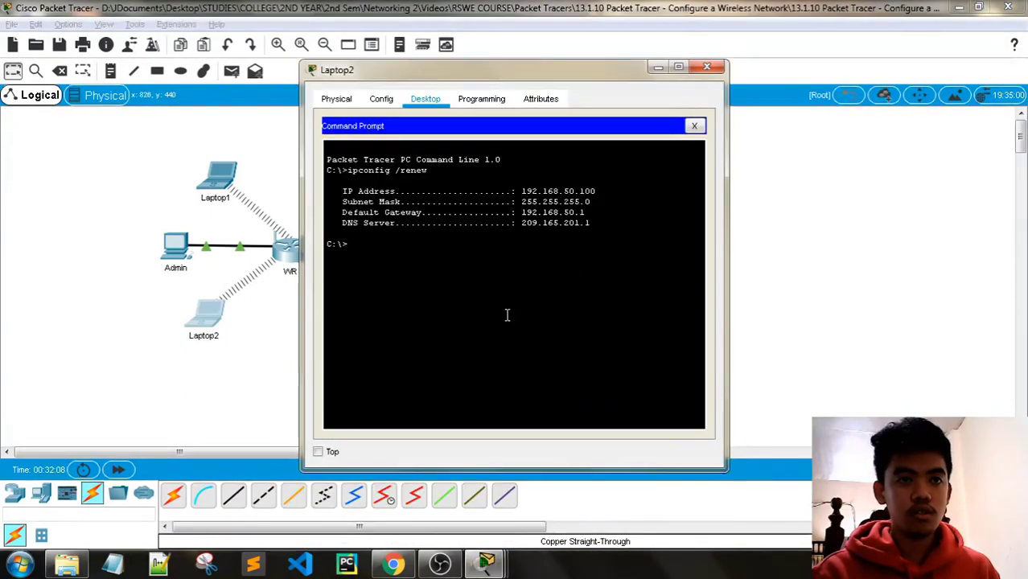
click(710, 71)
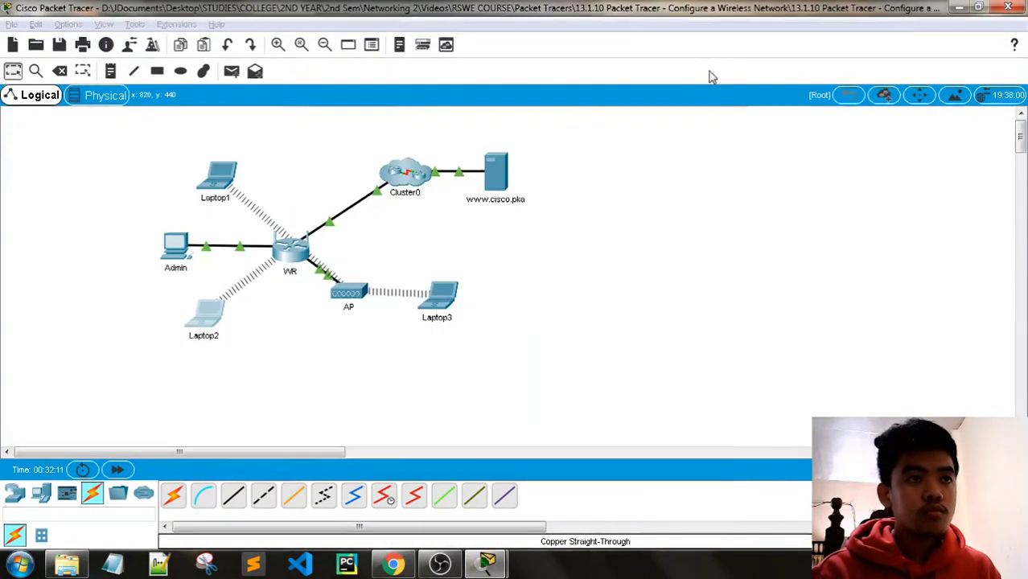
Run ipconfig /renew in Laptop3's Command Prompt
click(444, 299)
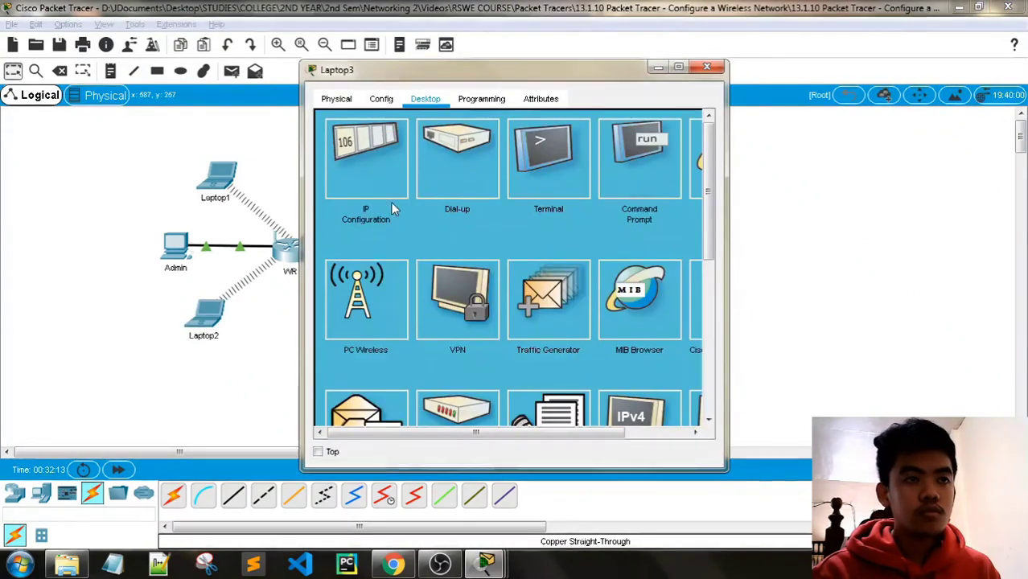
click(626, 161)
text(ipc)
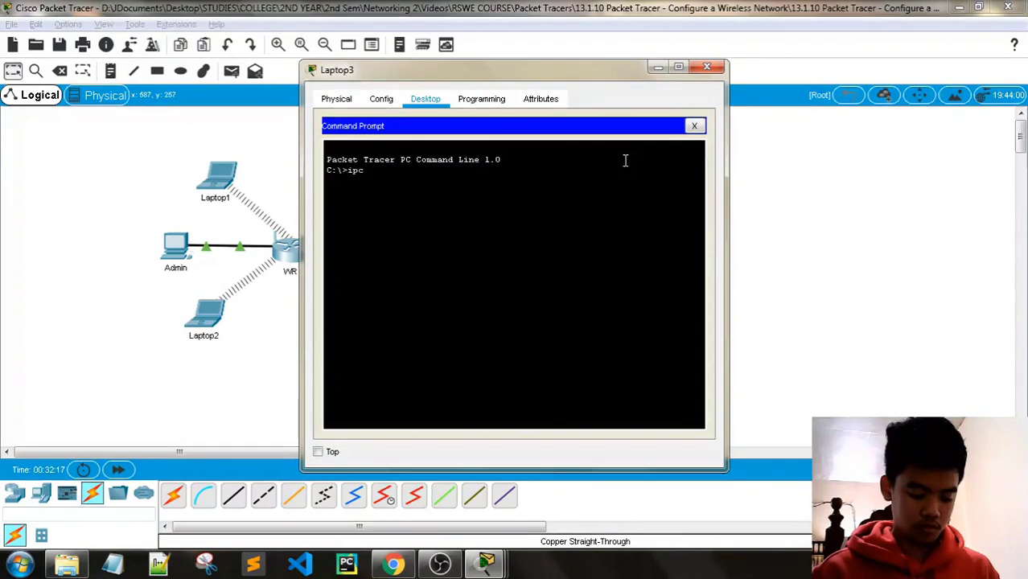
text(onfig)
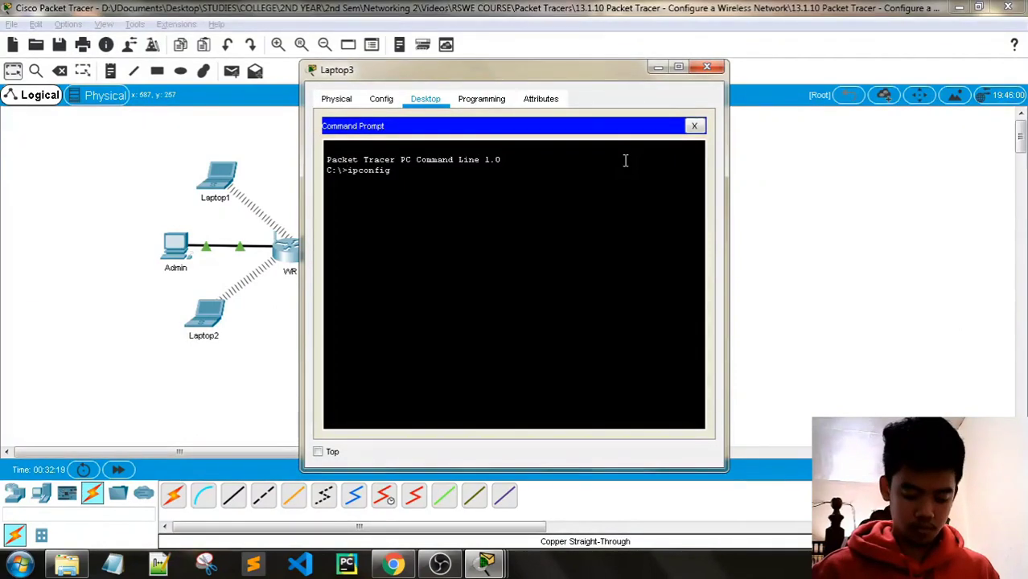
text( /renew)
key(Return)
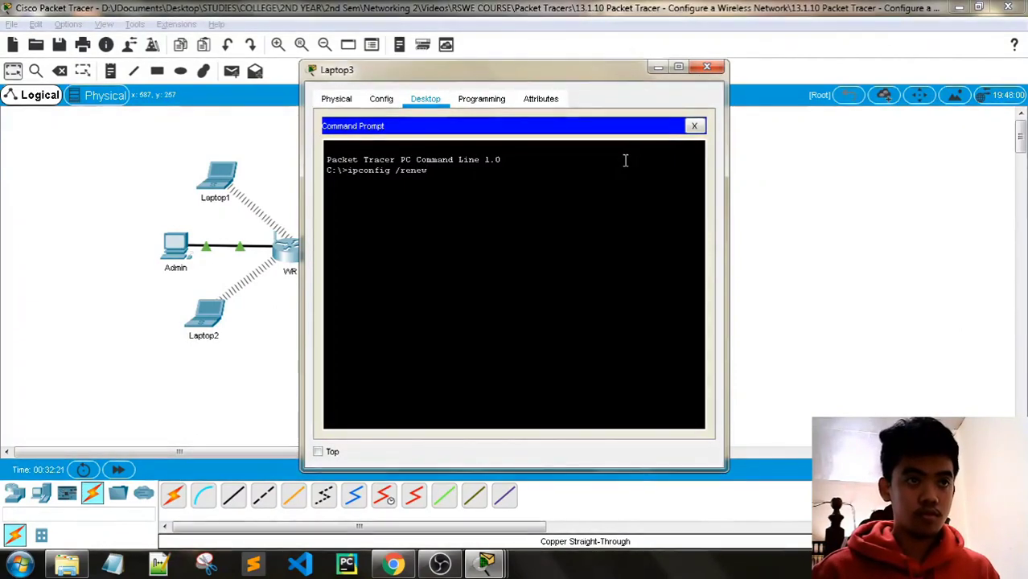
Confirm Laptop3 got 192.168.50.103, gateway 192.168.50.1, DNS 209.165.201.1, then close its window
click(658, 67)
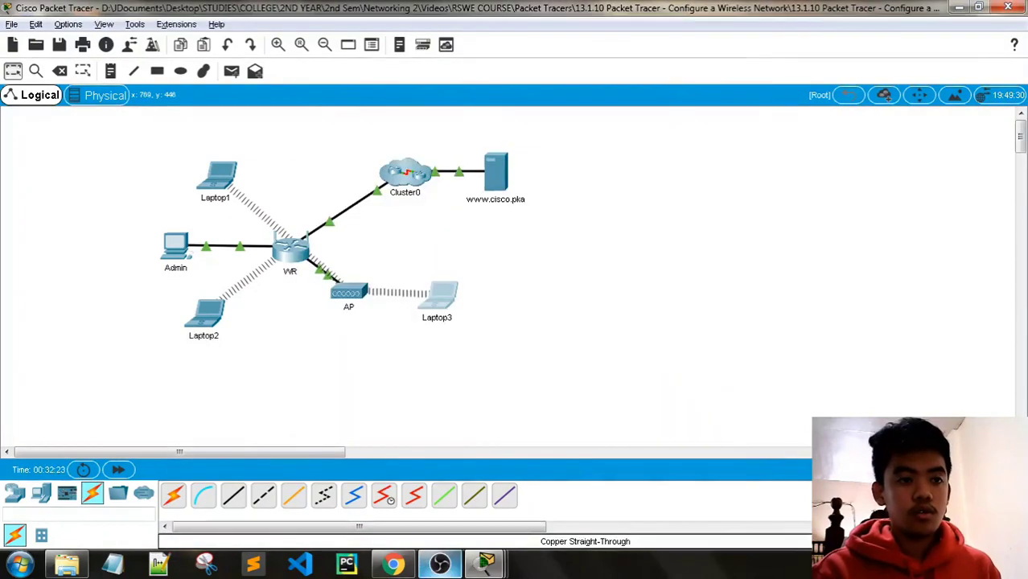
mouse_move(487, 561)
click(632, 496)
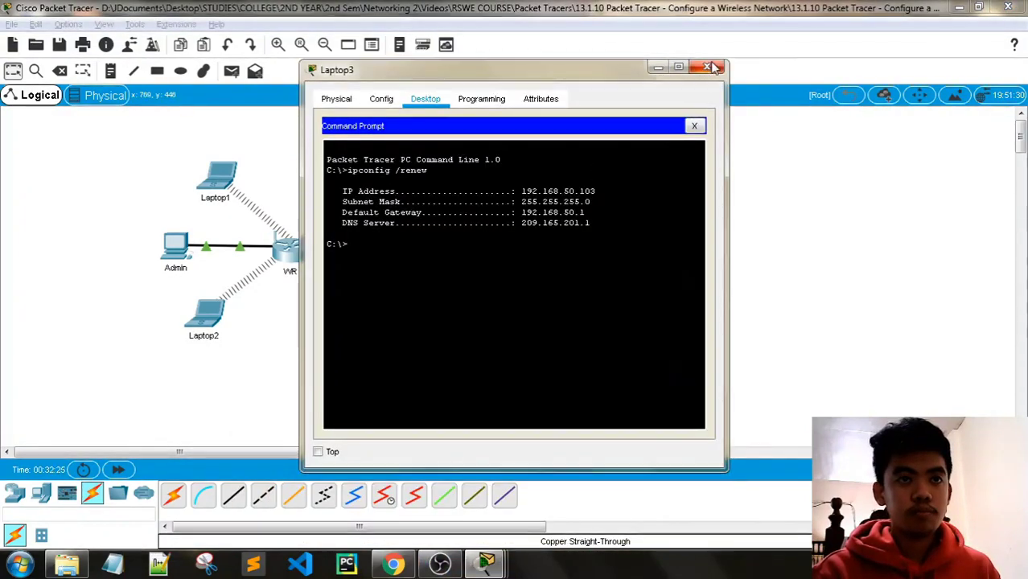
click(707, 66)
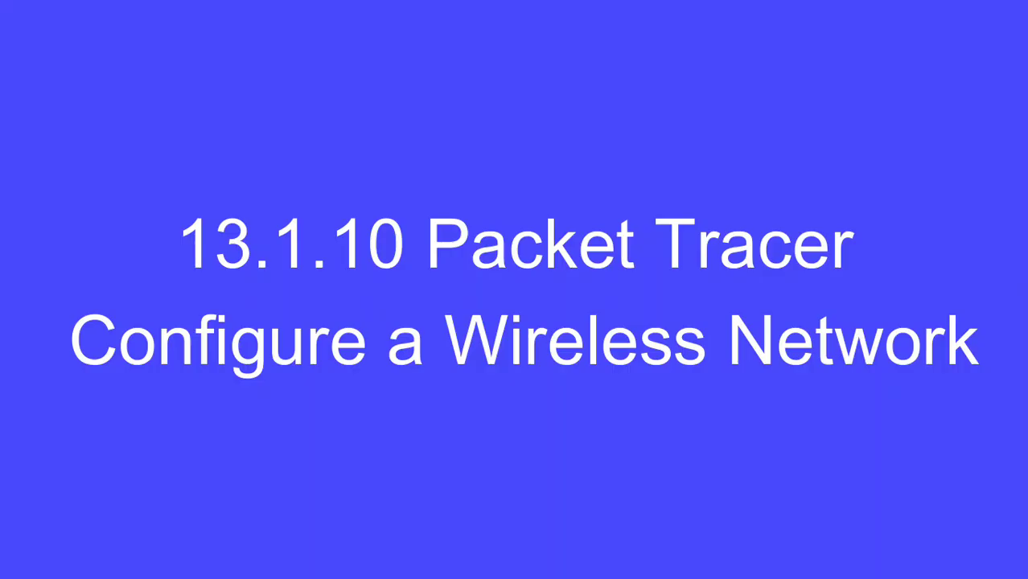